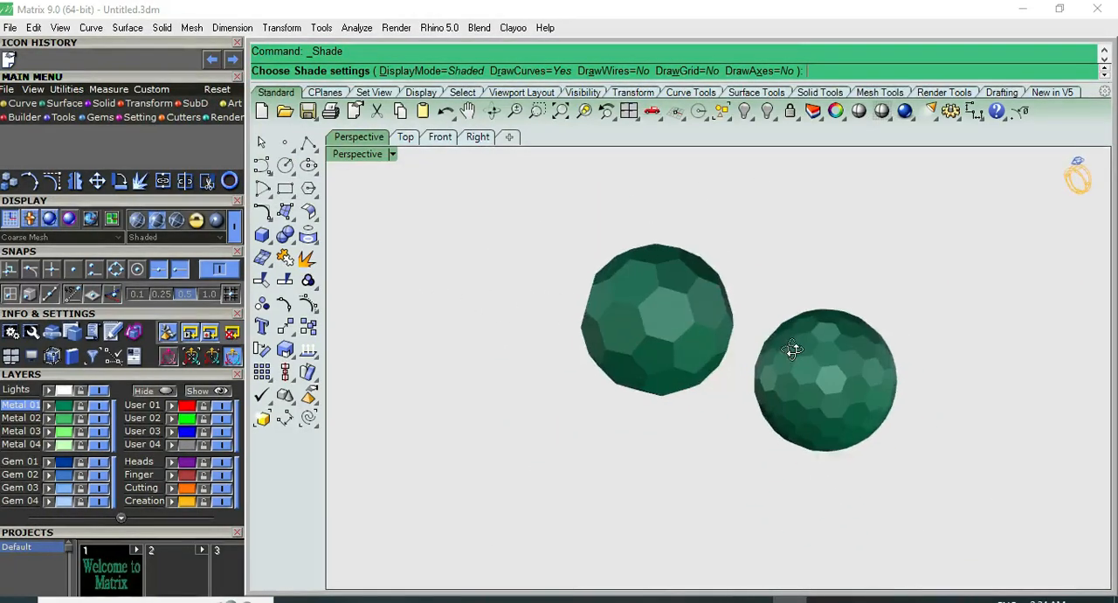
# Inspect the two shaded green polyhedra from another angle and end the shaded preview
pyautogui.scroll(4, 905, 361)
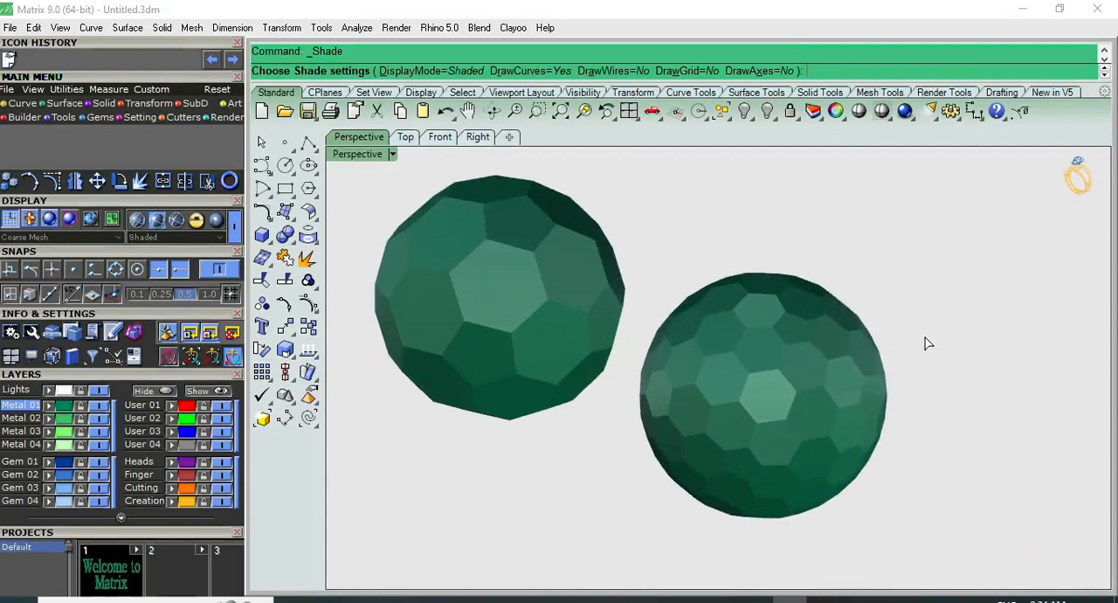
pyautogui.moveTo(801, 331); pyautogui.dragTo(845, 443, button='right')
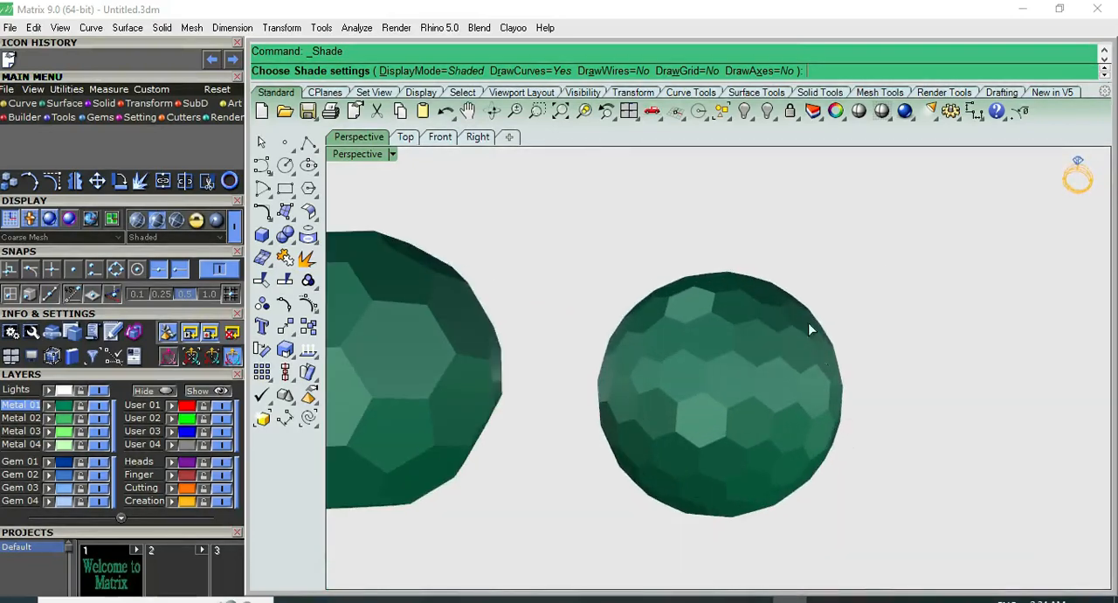
pyautogui.press('Escape')
pyautogui.scroll(-3, 829, 300)
pyautogui.scroll(-5, 609, 267)
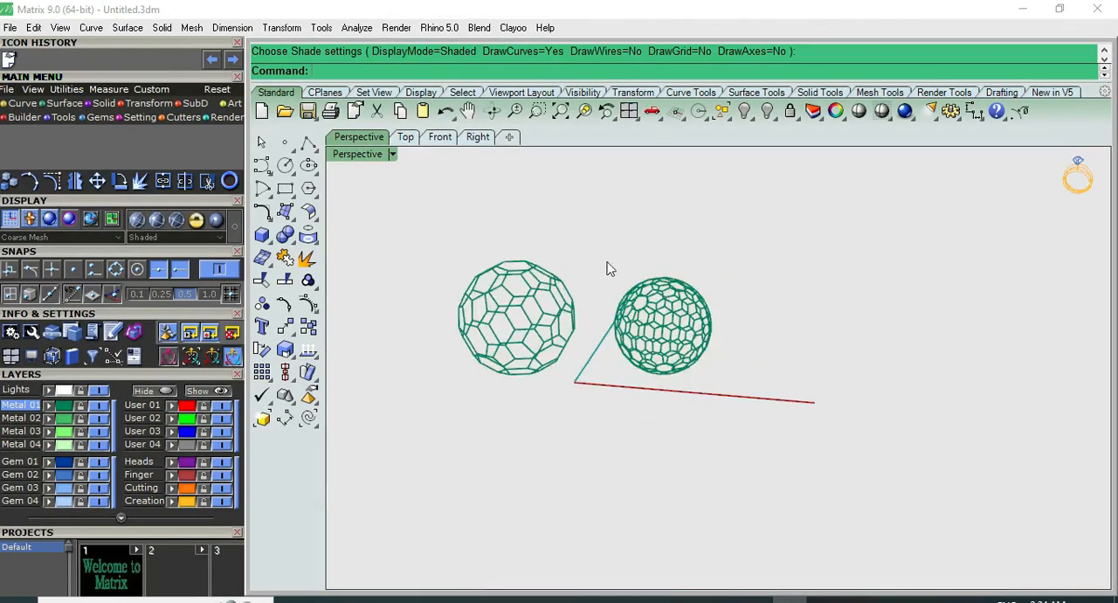
# Start the Polyhedron command and keep the polyhedra type at All Polyhedra
pyautogui.middleClick(345, 79)
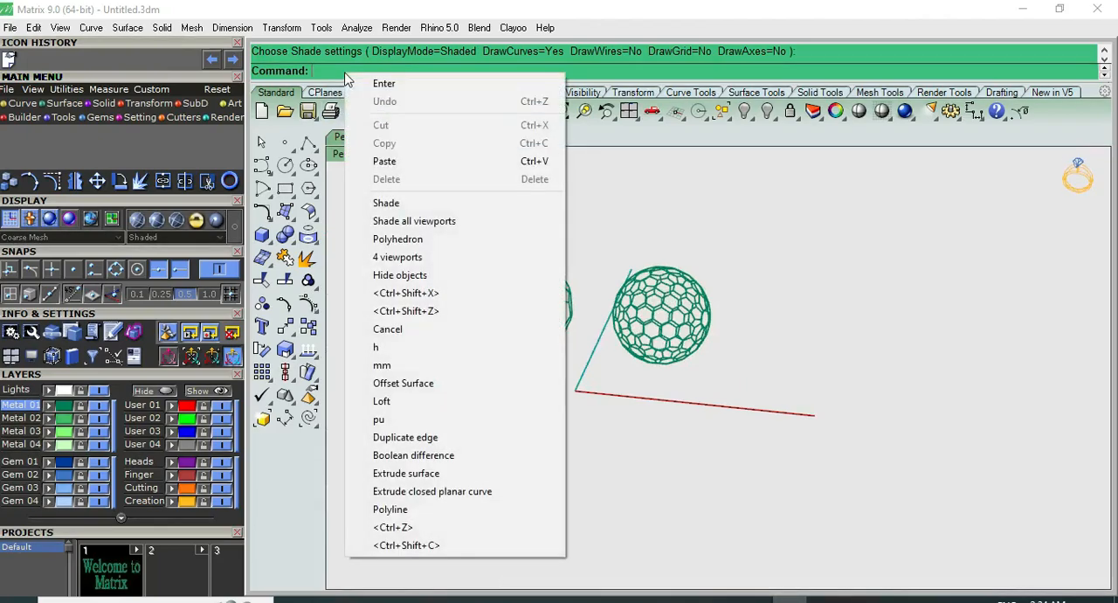
pyautogui.click(333, 69)
pyautogui.write('P')
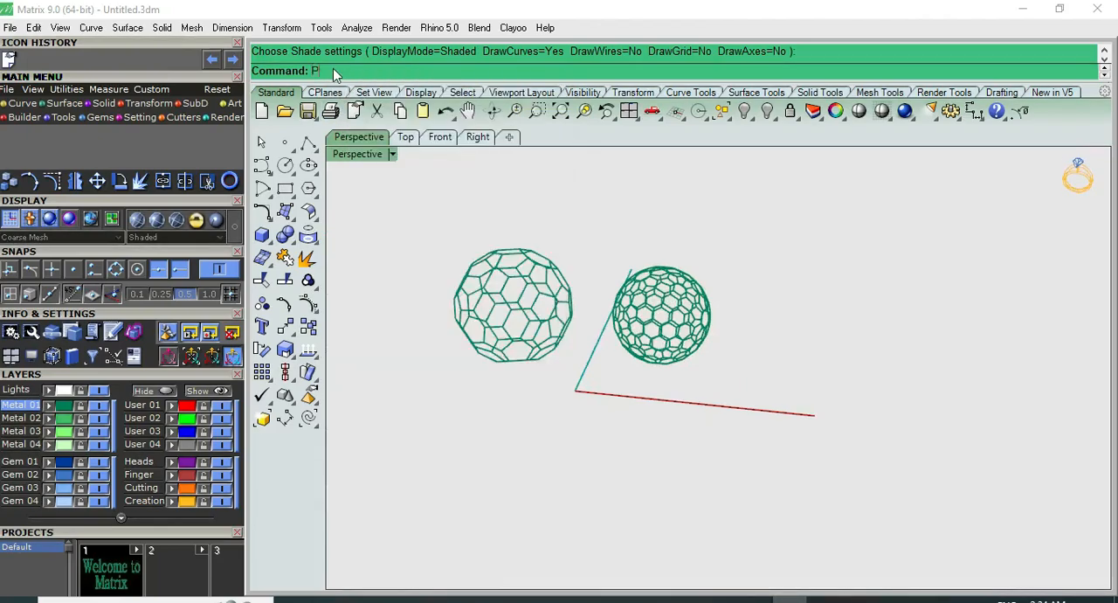
pyautogui.write('olyline')
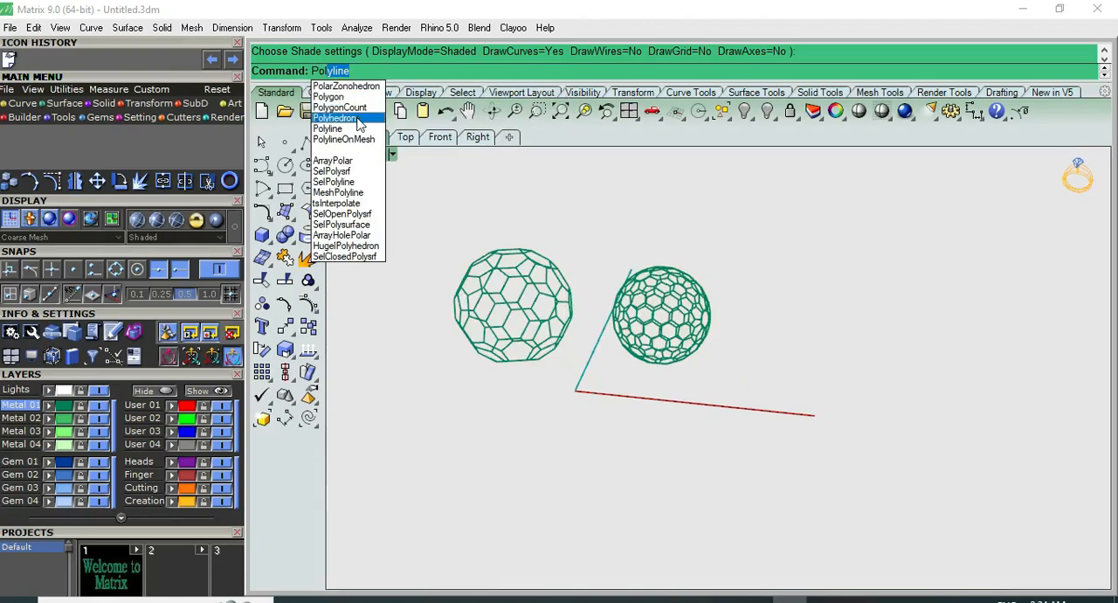
pyautogui.click(358, 120)
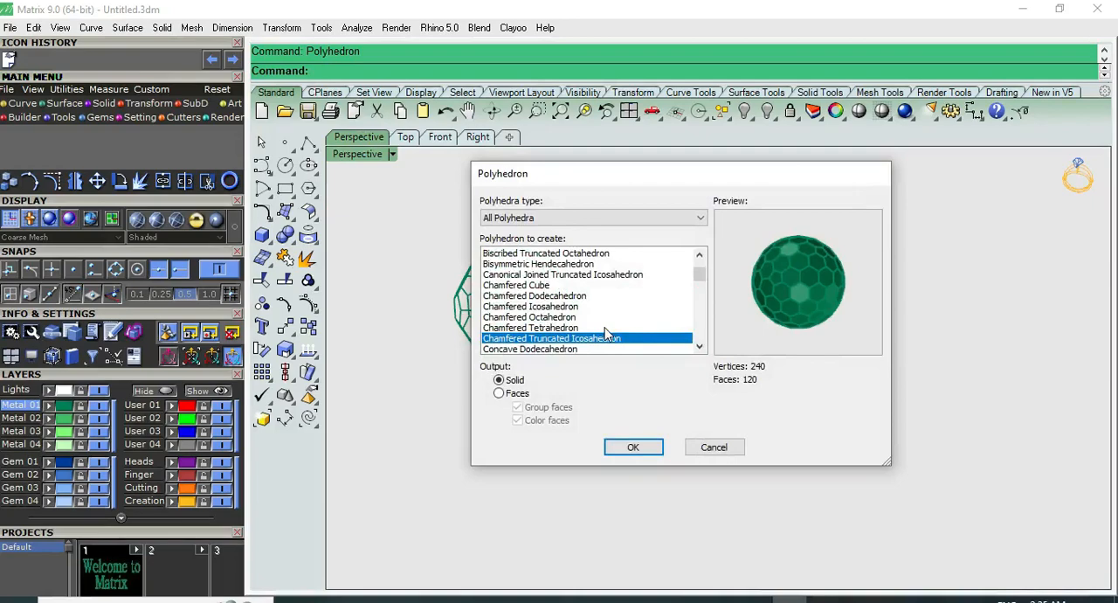
pyautogui.click(530, 219)
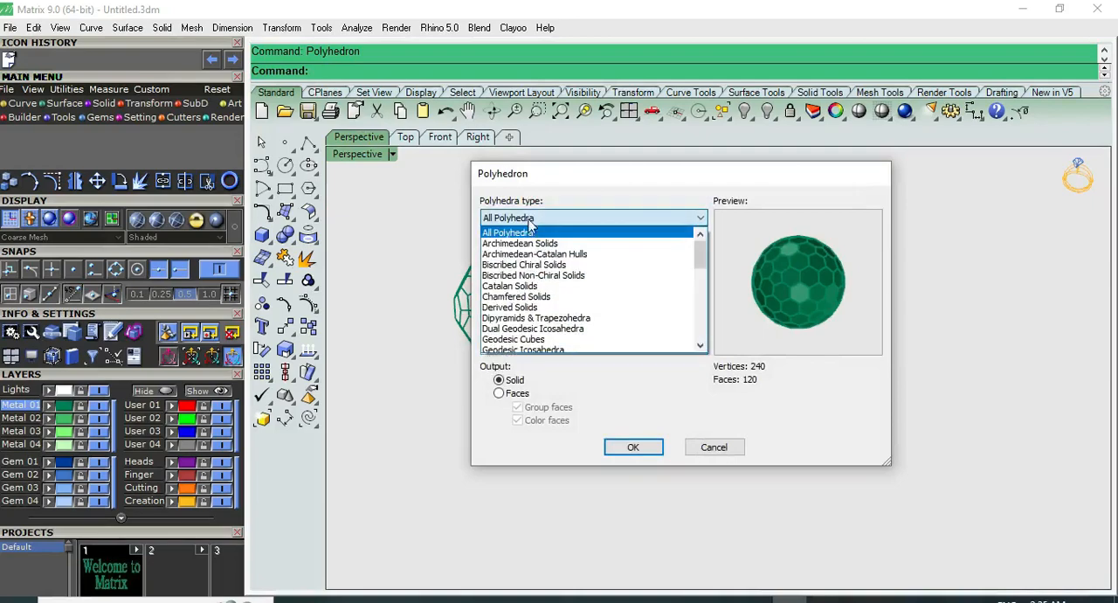
pyautogui.click(534, 233)
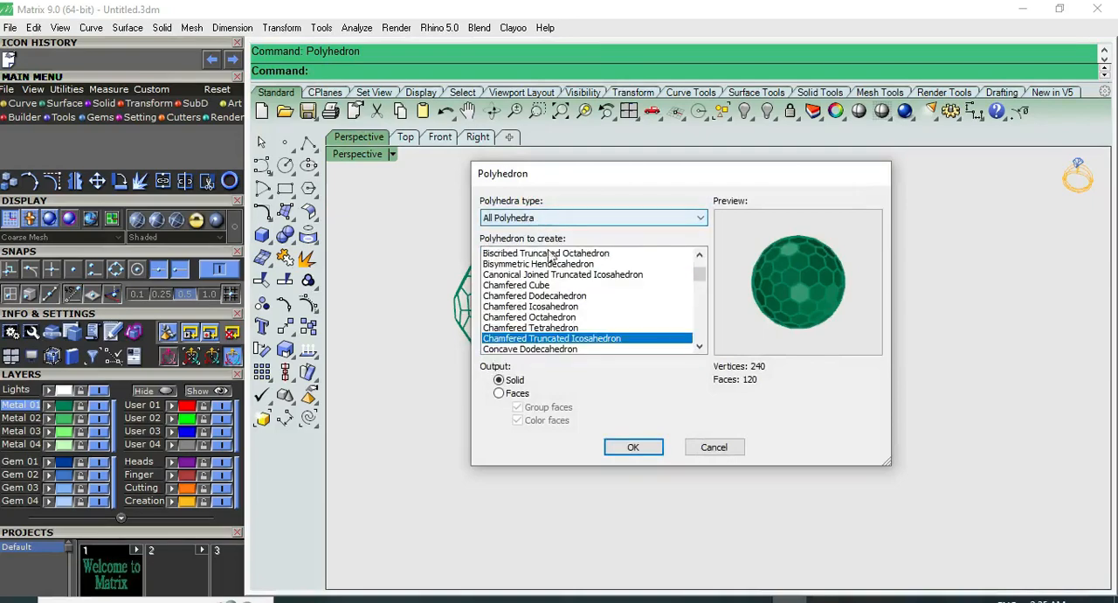
# Browse the available shapes from Concave Dodecahedron onward and choose the Deltoidal Hexecontahedron, output as grouped and coloured faces
pyautogui.scroll(-2, 566, 319)
pyautogui.click(546, 286)
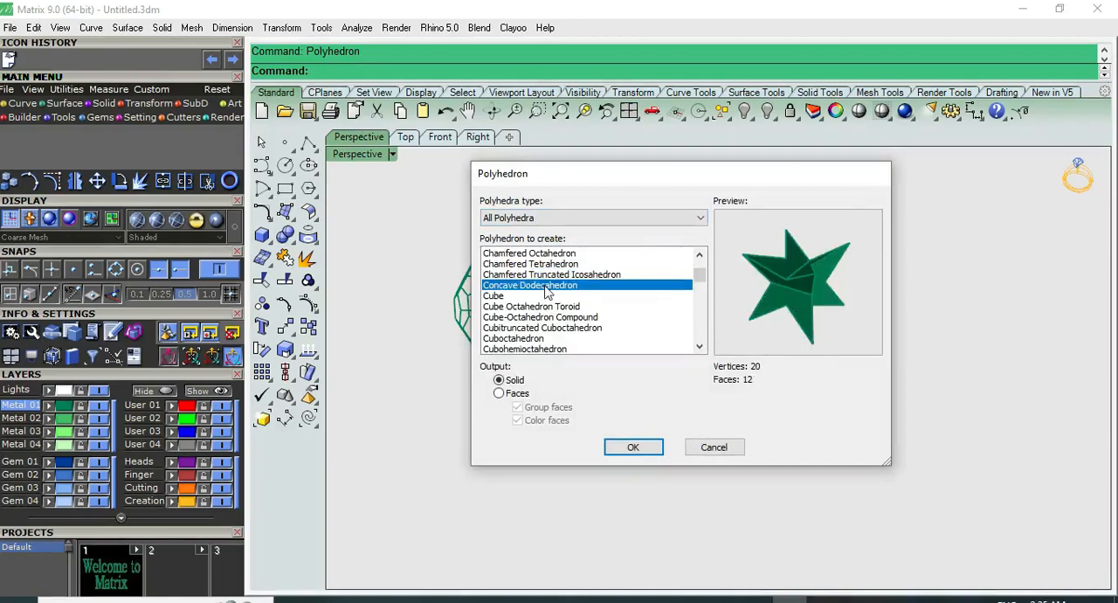
pyautogui.press('Down')
pyautogui.press('Down')
pyautogui.press('Down')
pyautogui.press('Down')
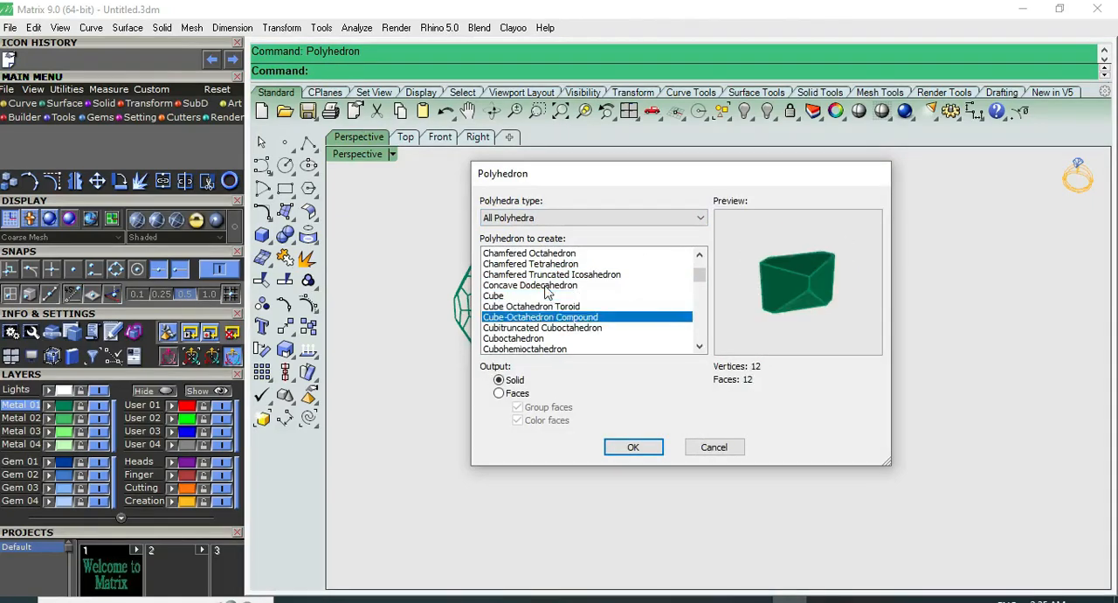
pyautogui.press('Down')
pyautogui.press('Down')
pyautogui.press('Down')
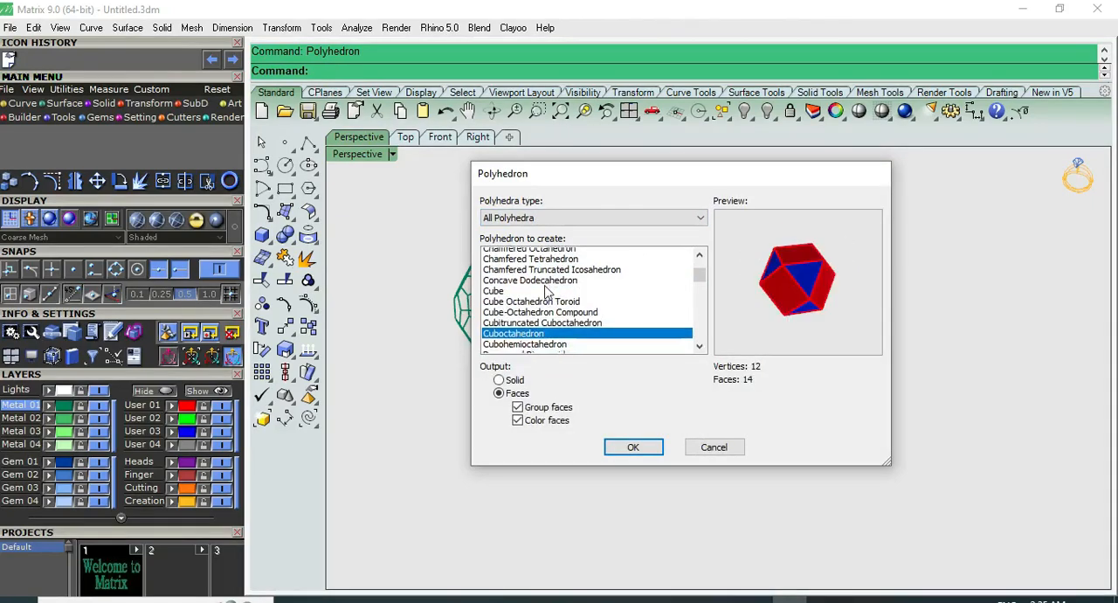
pyautogui.press('Down')
pyautogui.press('Down')
pyautogui.press('Down')
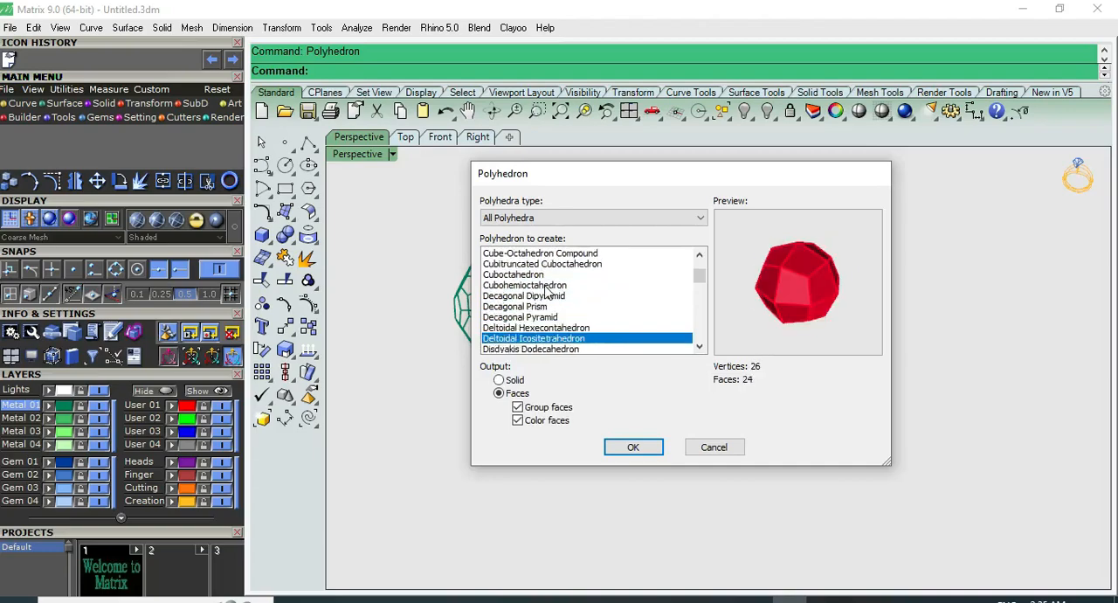
pyautogui.click(631, 447)
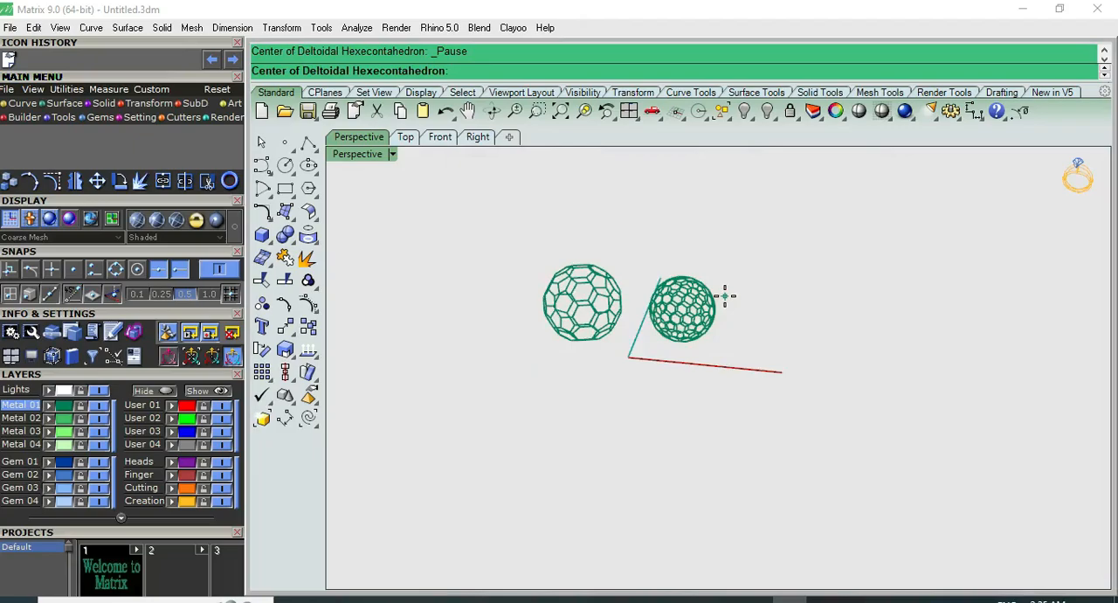
# Centre the deltoidal hexecontahedron on the origin (0) in the Front view and size it freehand, larger than the two green polyhedra
pyautogui.press('F2')
pyautogui.scroll(8, 649, 337)
pyautogui.write('0')
pyautogui.press('Return')
pyautogui.scroll(-4, 615, 296)
pyautogui.scroll(-2, 612, 262)
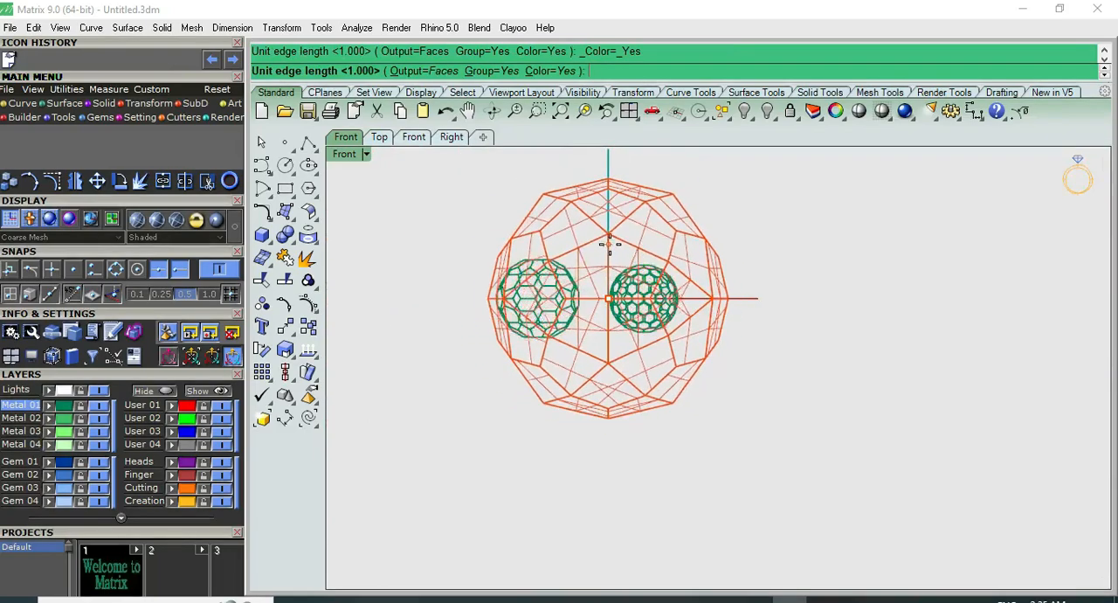
pyautogui.click(632, 255)
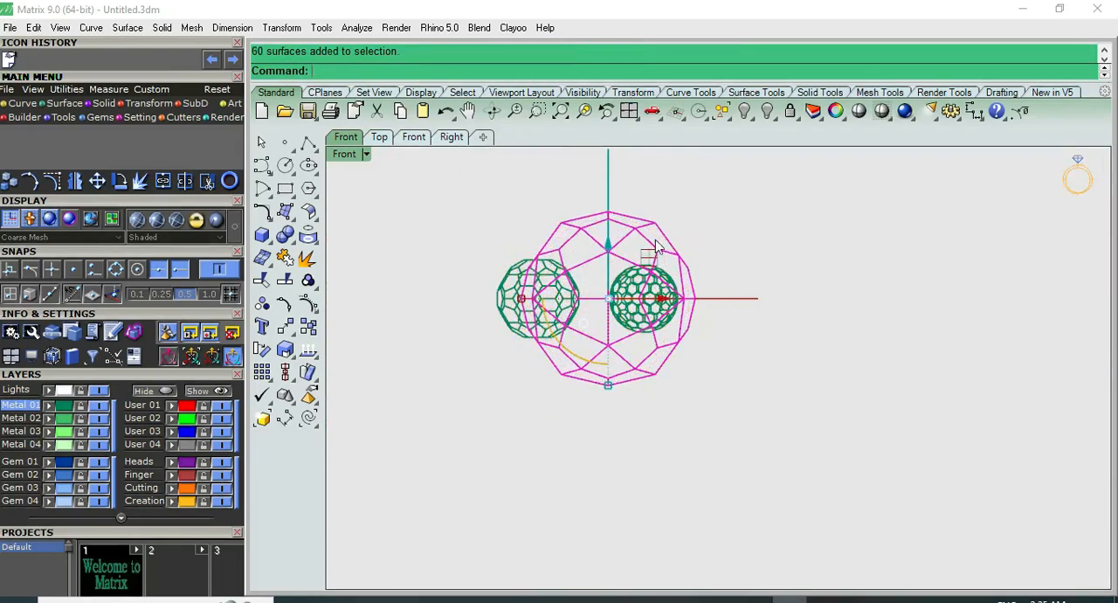
# Move the orange polyhedron along the red axis into the free space beside the green ones and show the Top view
pyautogui.moveTo(671, 297); pyautogui.dragTo(870, 297)
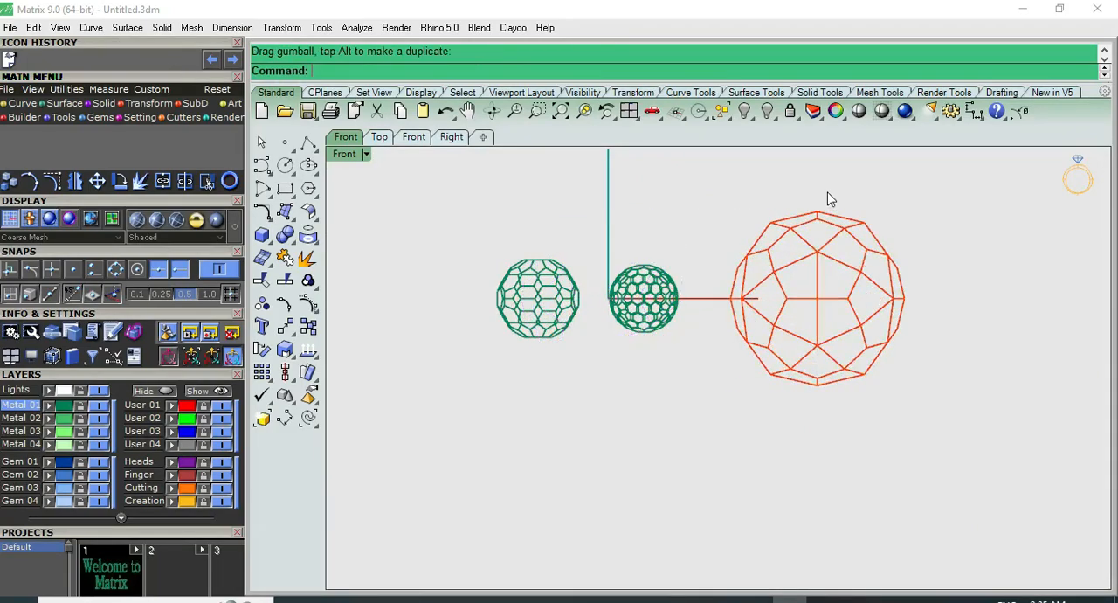
pyautogui.press('F6')
pyautogui.press('F5')
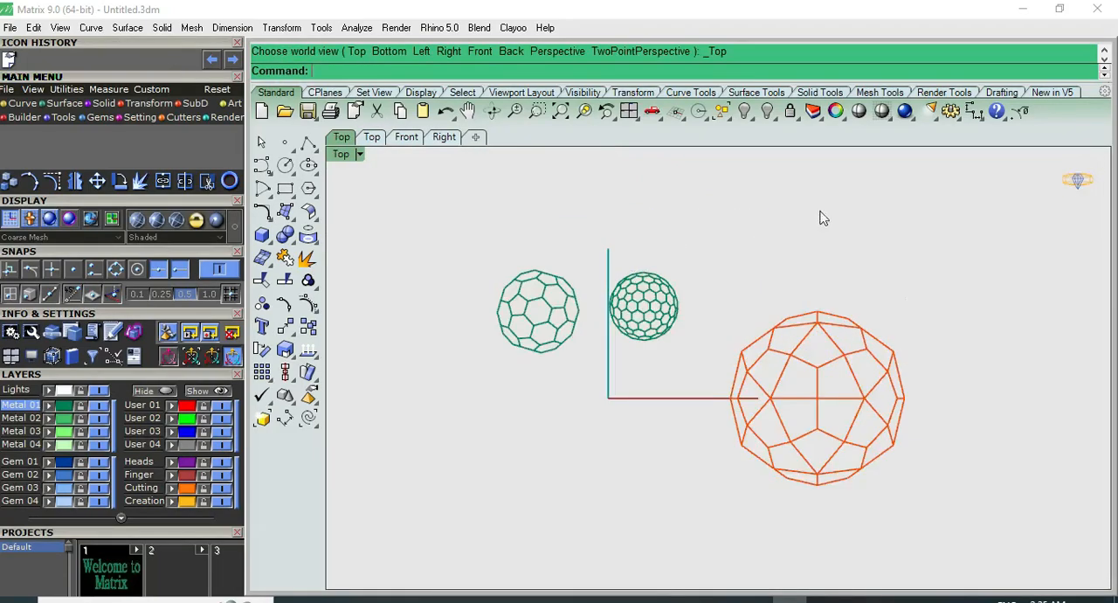
# Shade the model and examine all three polyhedra in the Perspective view, ending with nothing selected
pyautogui.click(880, 112)
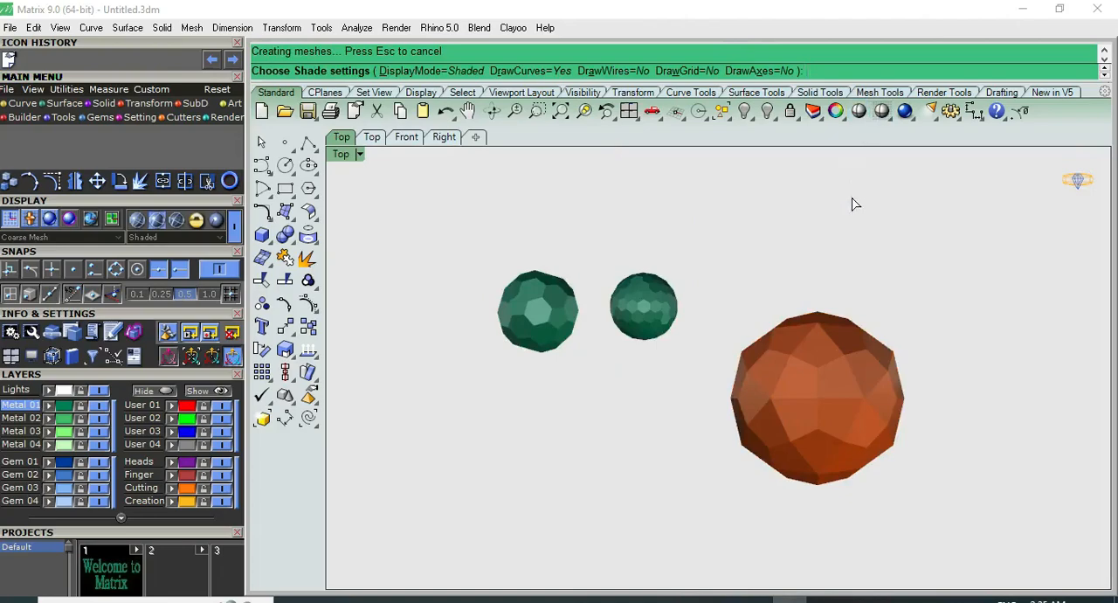
pyautogui.press('F8')
pyautogui.moveTo(811, 307); pyautogui.dragTo(885, 357, button='right')
pyautogui.press('Escape')
pyautogui.click(788, 249)
pyautogui.scroll(-4, 844, 248)
pyautogui.click(852, 242)
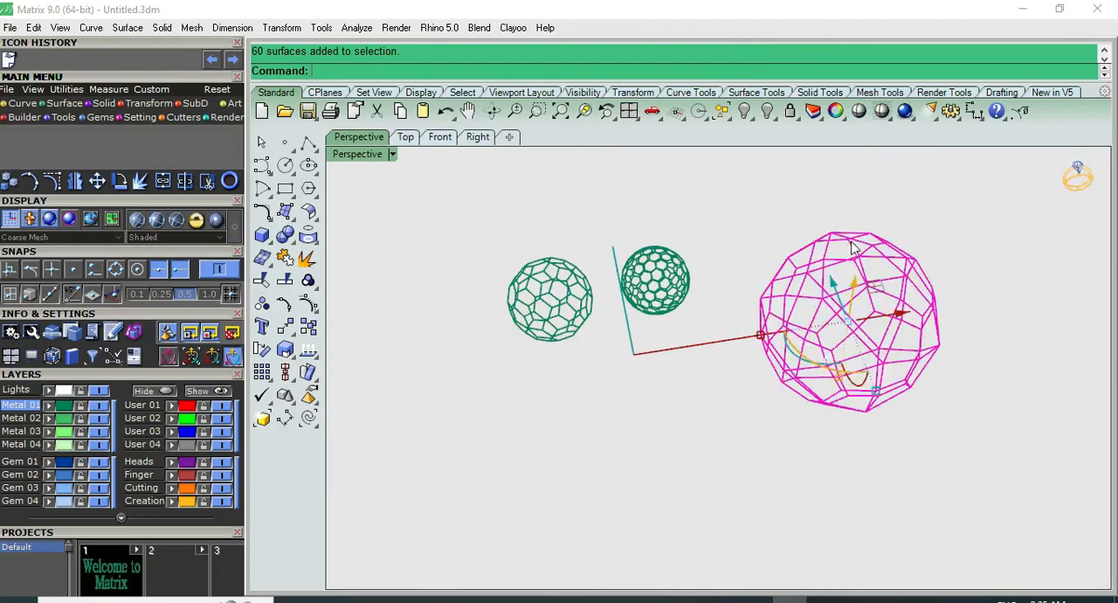
pyautogui.moveTo(594, 219); pyautogui.dragTo(589, 293, button='right')
pyautogui.click(970, 230)
# Extract the wireframe of the orange polyhedron and group the resulting curves
pyautogui.scroll(4, 894, 274)
pyautogui.click(881, 284)
pyautogui.scroll(-2, 540, 264)
pyautogui.click(308, 236)
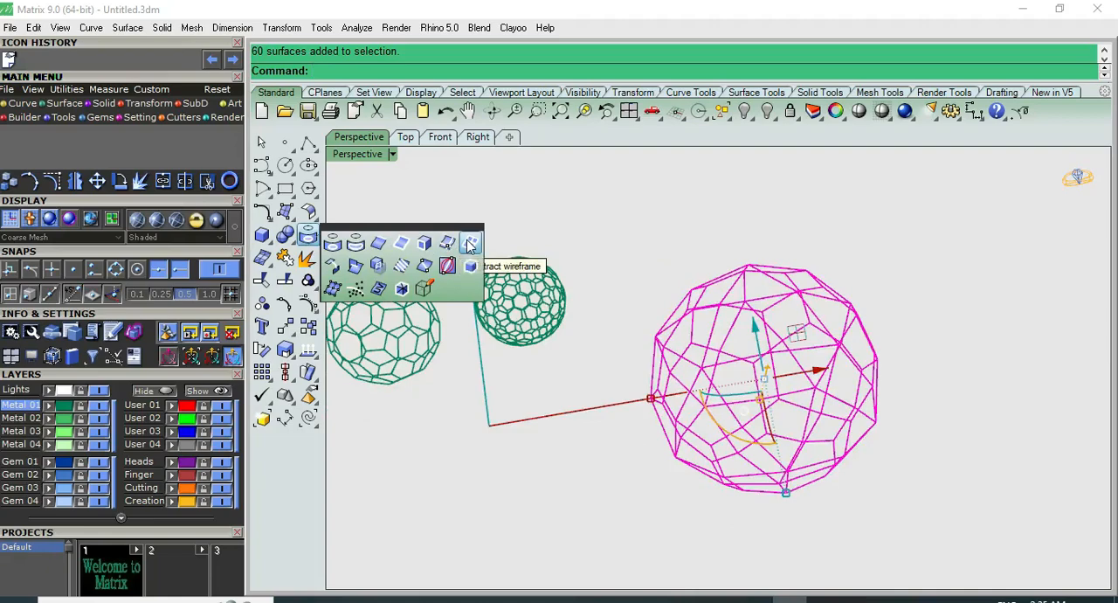
pyautogui.click(471, 244)
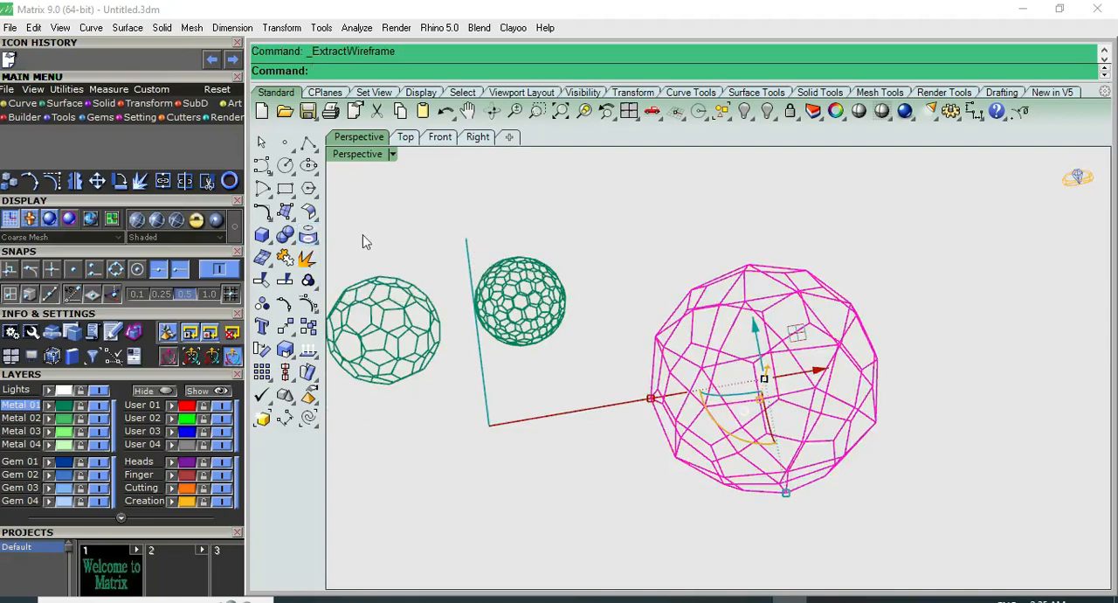
pyautogui.click(307, 279)
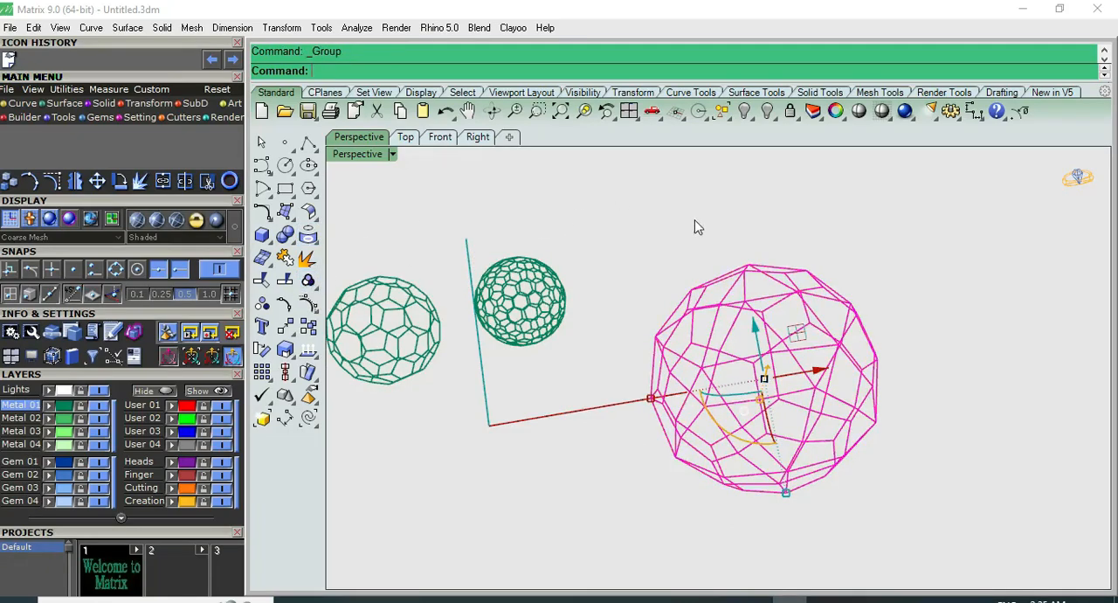
# Try moving the orange polyhedron away along the red axis and undo the last two operations
pyautogui.click(753, 295)
pyautogui.moveTo(818, 367); pyautogui.dragTo(987, 357)
pyautogui.hotkey('ctrl', 'z')
pyautogui.hotkey('ctrl', 'z')
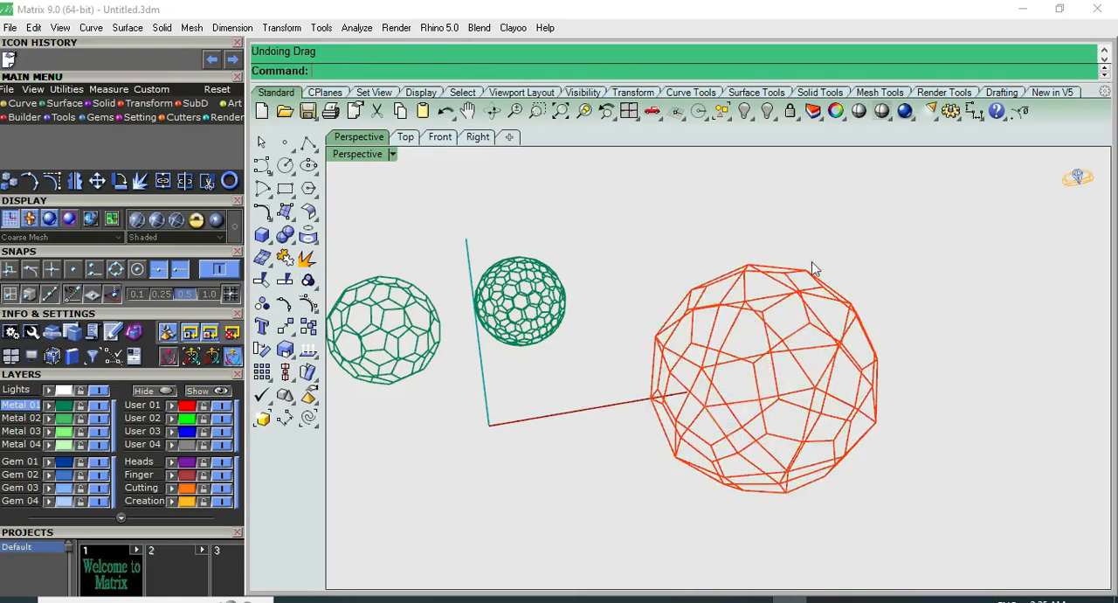
# Hide the orange polyhedron with its extracted curves, and undo both the hide and the wireframe extraction
pyautogui.click(774, 294)
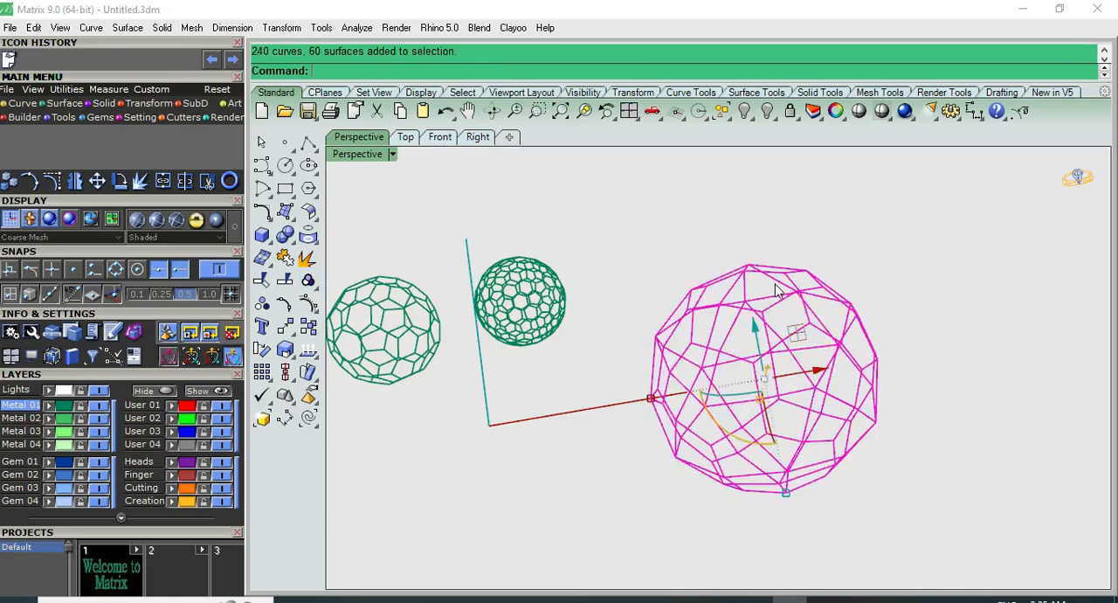
pyautogui.click(745, 111)
pyautogui.hotkey('ctrl', 'z')
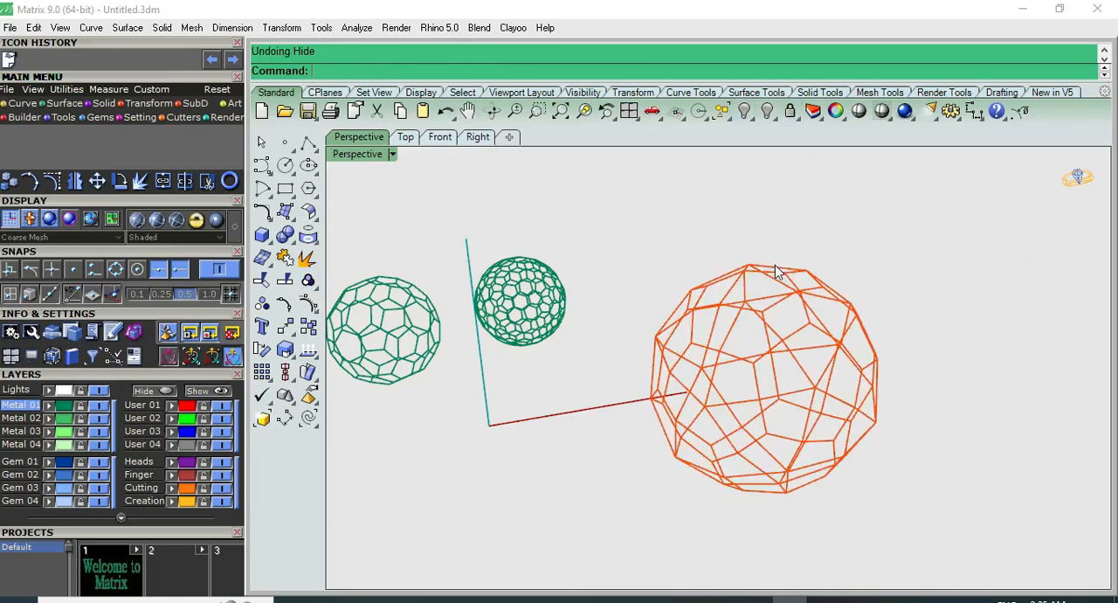
pyautogui.hotkey('ctrl', 'z')
# Hide the orange polyhedron's surfaces and undo the hide
pyautogui.click(769, 277)
pyautogui.press('Escape')
pyautogui.click(766, 279)
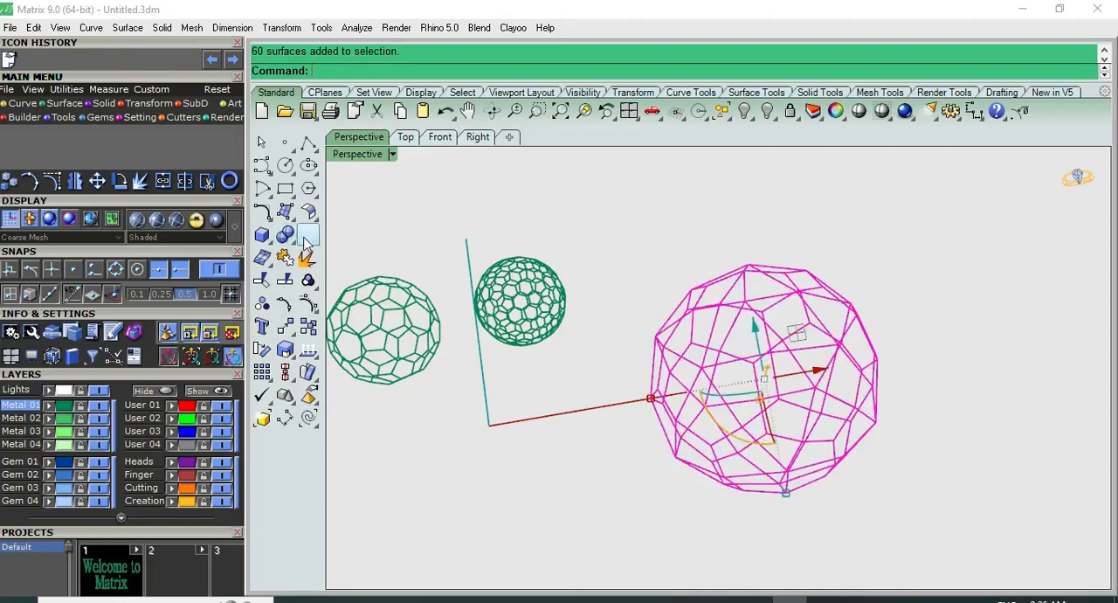
pyautogui.click(745, 111)
pyautogui.hotkey('ctrl', 'z')
# Extract the wireframe curves from the orange polyhedron's surfaces again and clear the selection
pyautogui.click(754, 275)
pyautogui.click(307, 235)
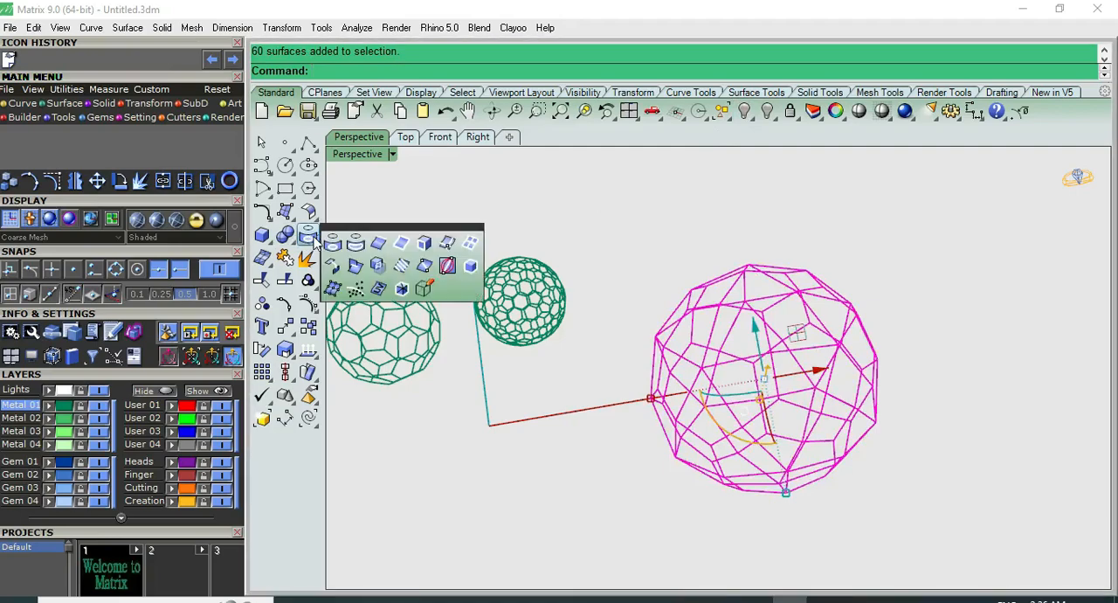
pyautogui.click(471, 245)
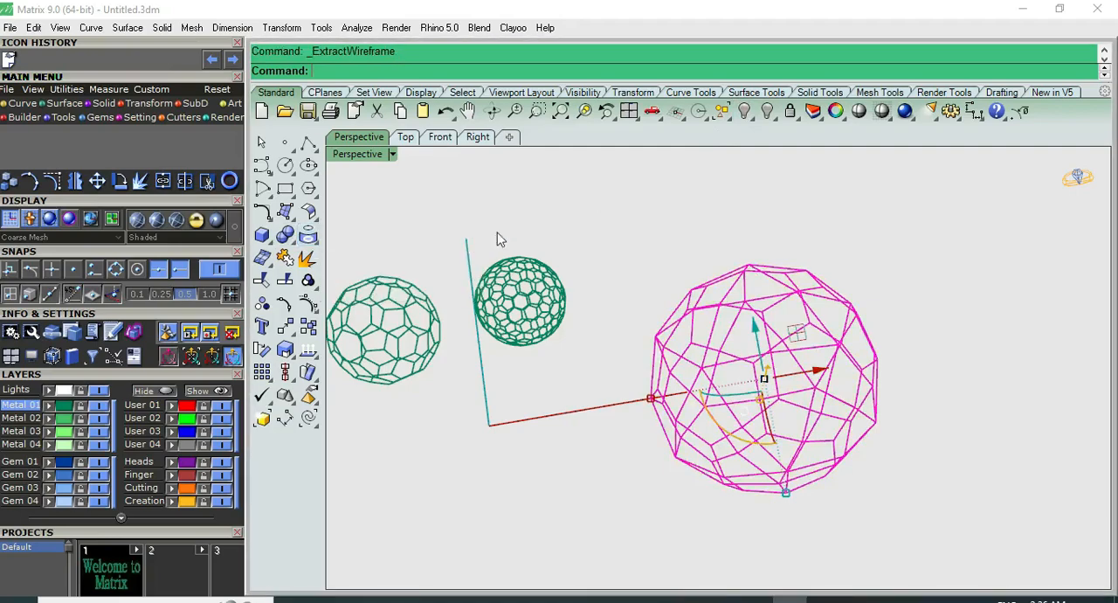
pyautogui.click(583, 201)
# Move the orange polyhedron together with its extracted curves farther from the green polyhedra along the red axis
pyautogui.scroll(2, 727, 296)
pyautogui.click(757, 294)
pyautogui.scroll(-2, 786, 385)
pyautogui.moveTo(837, 378); pyautogui.dragTo(1083, 375)
pyautogui.click(749, 287)
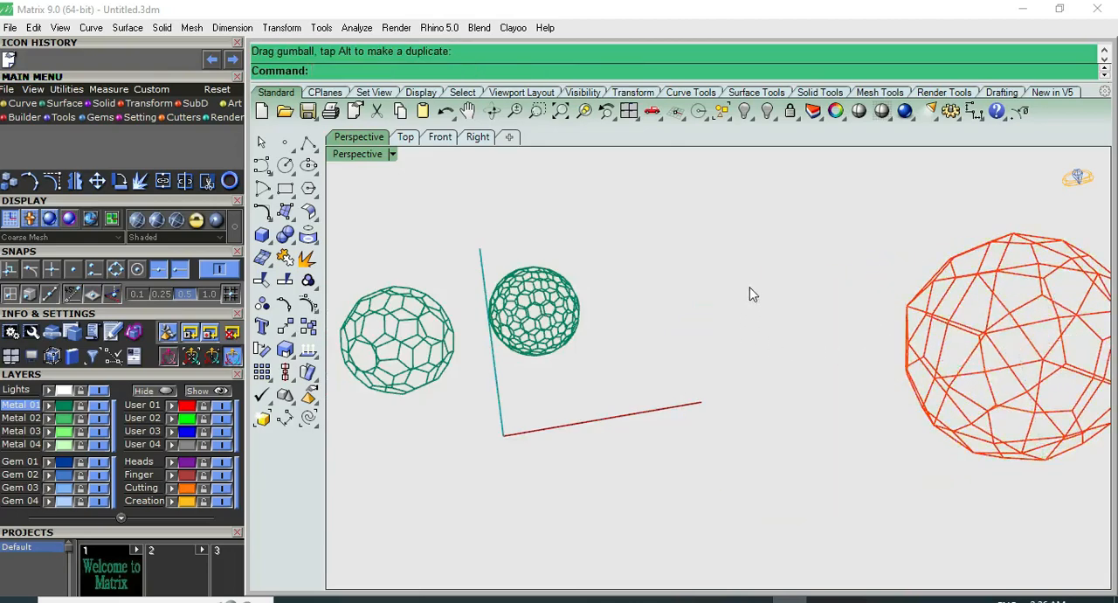
# Duplicate the borders of all the orange polyhedron's surfaces in the Front view
pyautogui.press('F5')
pyautogui.press('F6')
pyautogui.moveTo(907, 329); pyautogui.dragTo(736, 356, button='right')
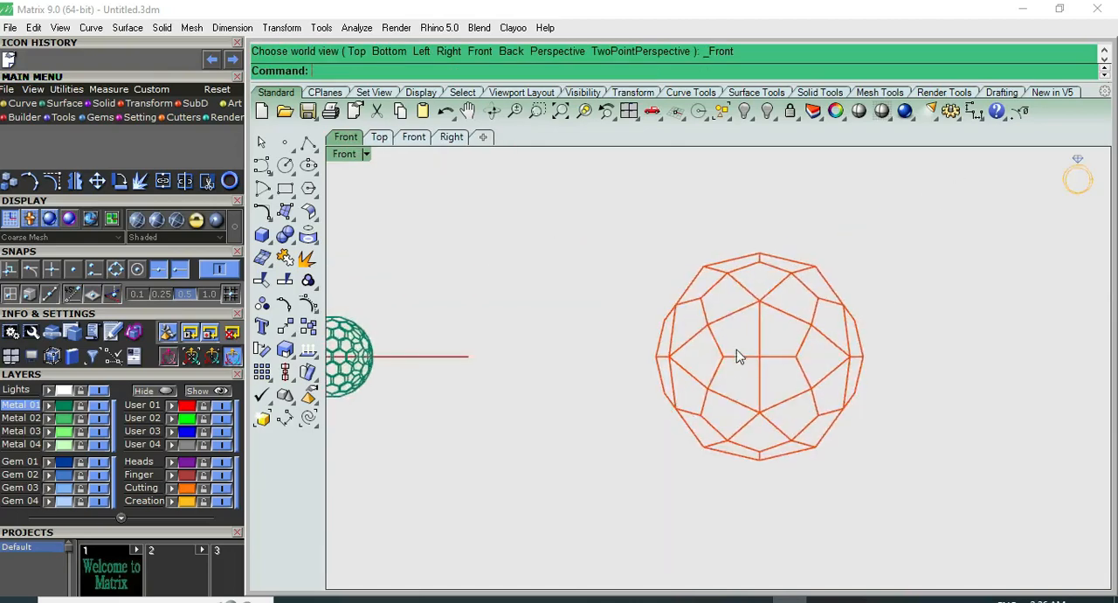
pyautogui.click(735, 319)
pyautogui.click(307, 234)
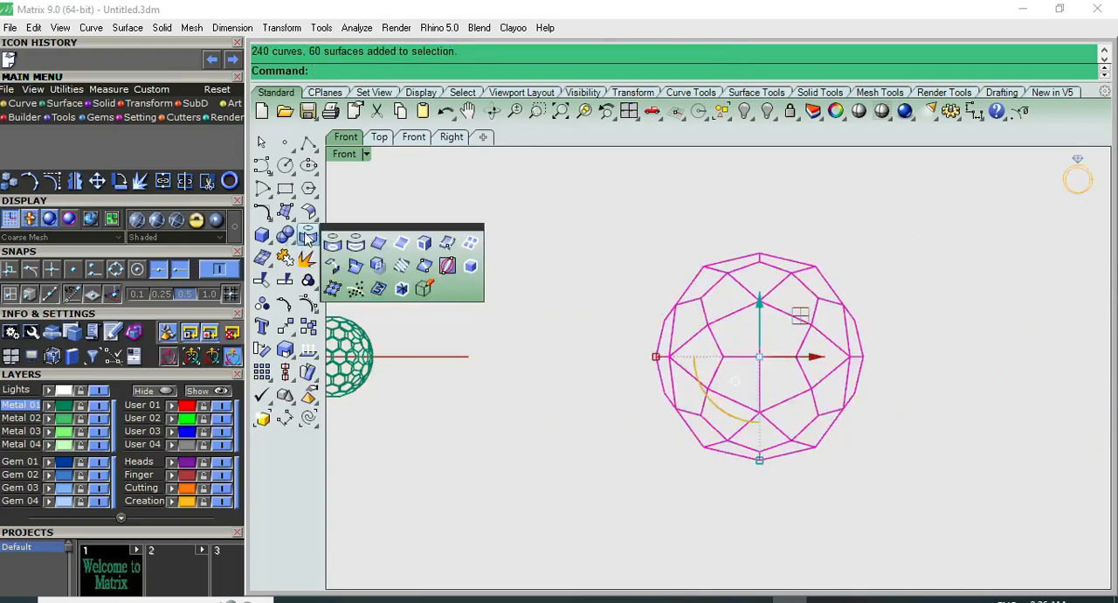
pyautogui.click(401, 244)
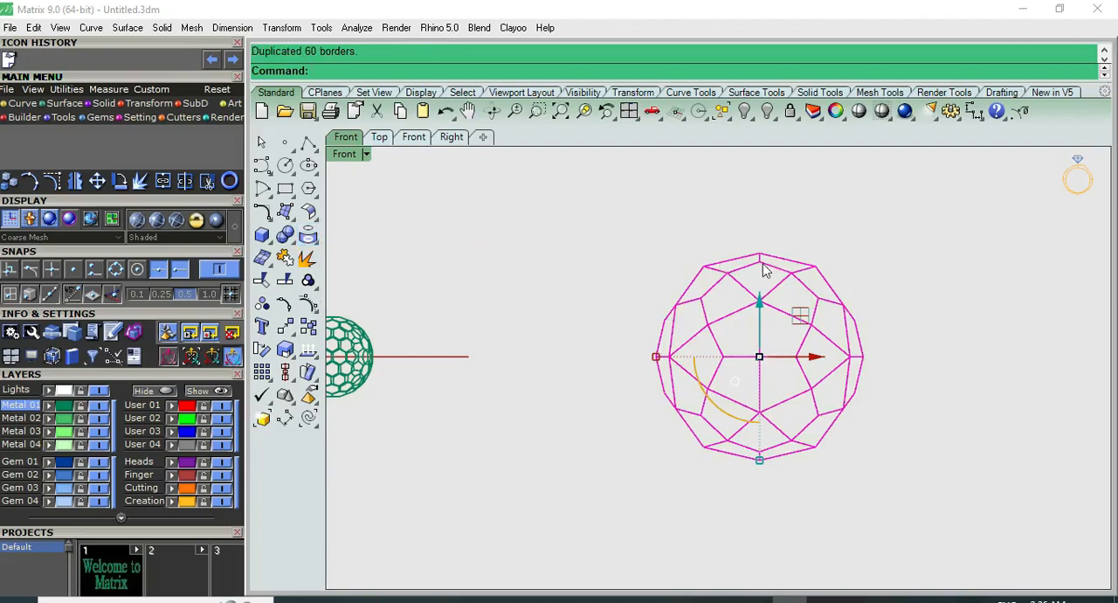
# Duplicate the face borders of the whole orange polyhedron once more and clear the selection
pyautogui.click(308, 235)
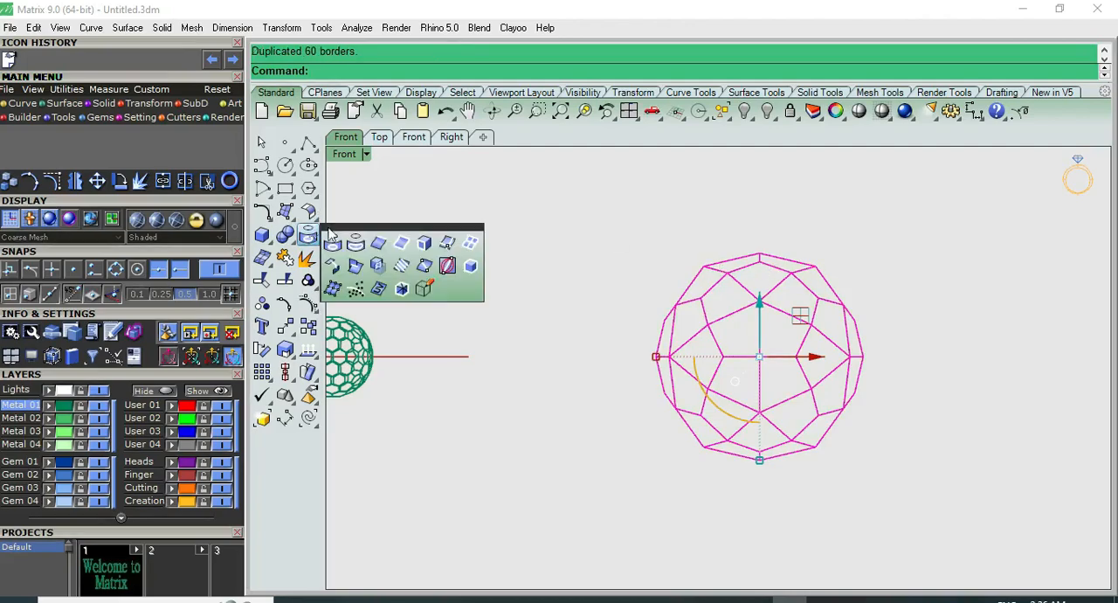
pyautogui.click(424, 245)
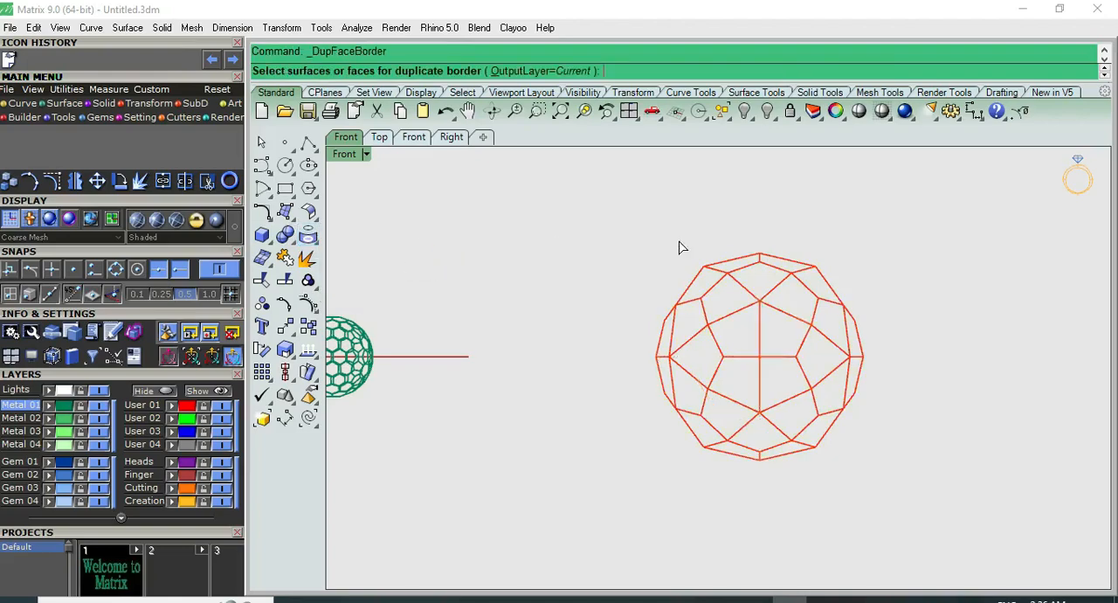
pyautogui.click(756, 270)
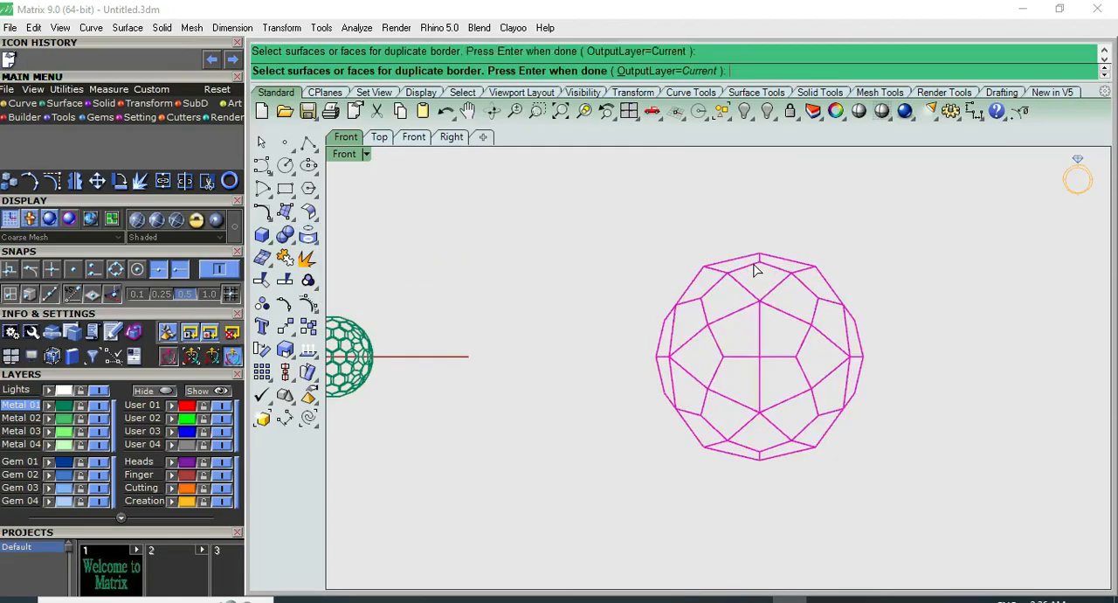
pyautogui.press('Return')
pyautogui.click(773, 265)
pyautogui.click(788, 230)
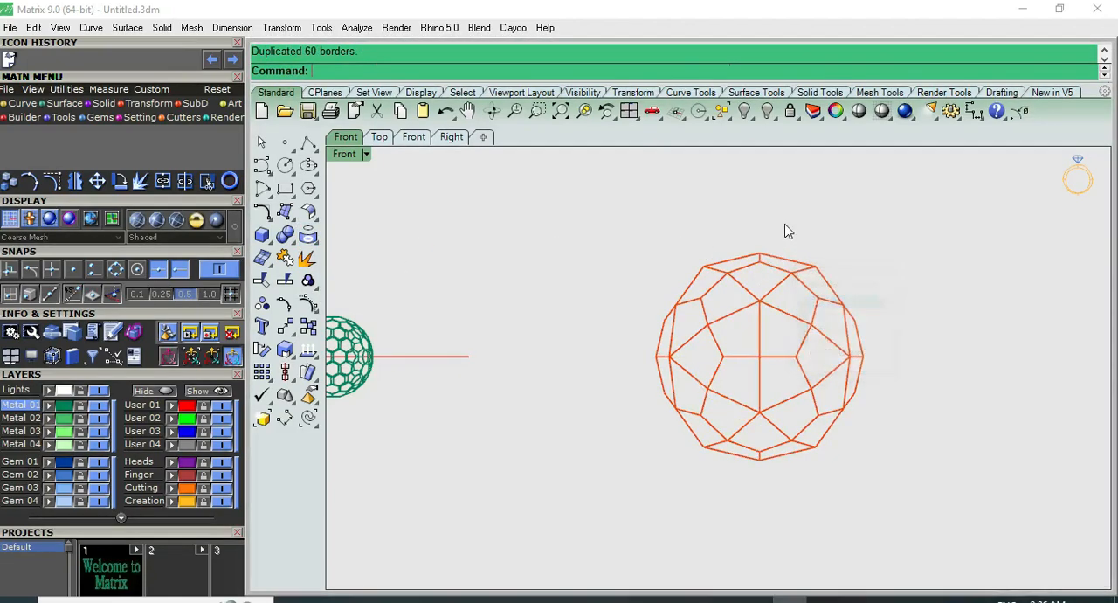
# Move the orange polyhedron group along the red axis in the Top view, clear of its duplicated borders, and select those border curves
pyautogui.click(760, 301)
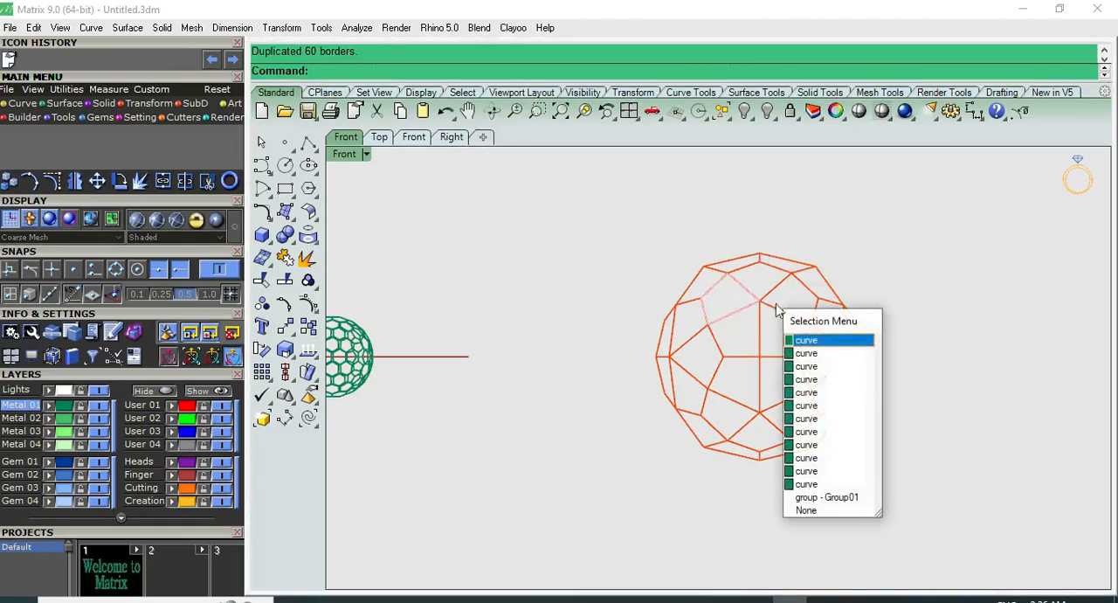
pyautogui.click(832, 508)
pyautogui.moveTo(599, 222); pyautogui.dragTo(481, 250, button='right')
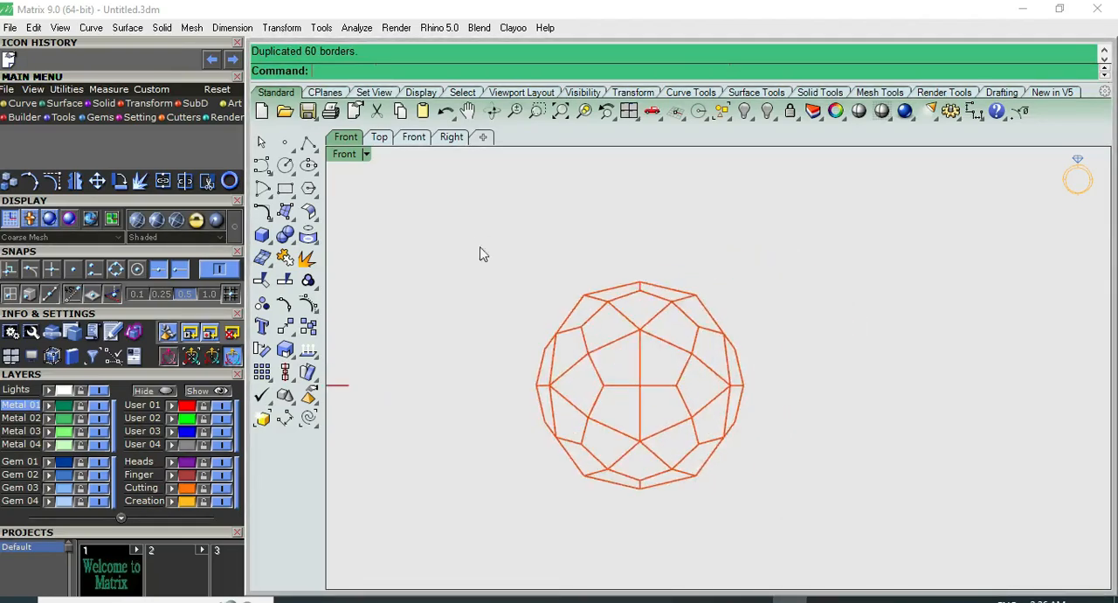
pyautogui.scroll(2, 703, 318)
pyautogui.press('F1')
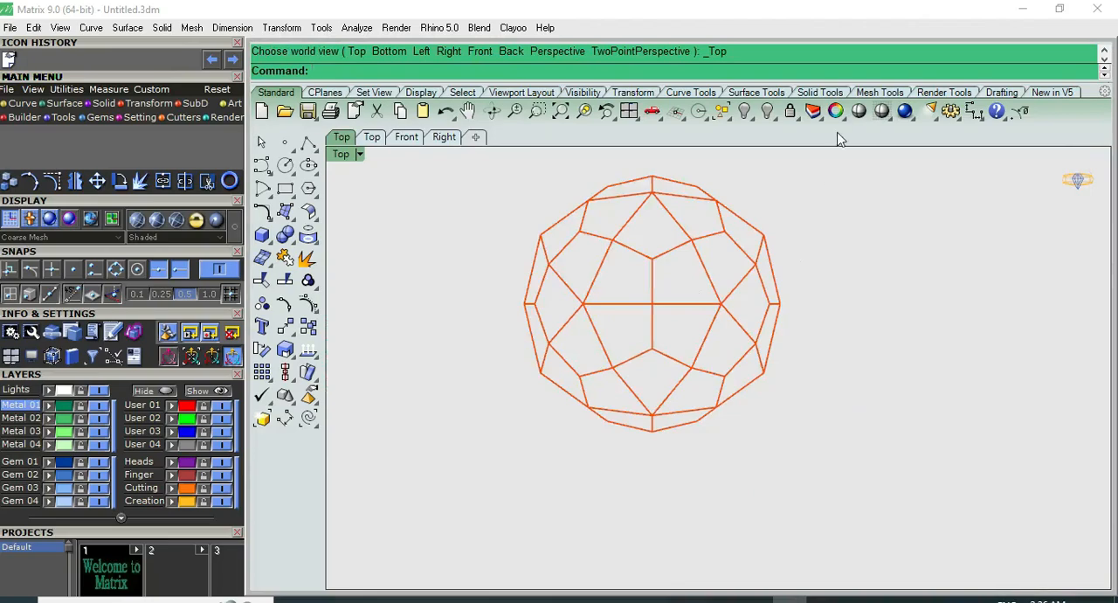
pyautogui.click(859, 111)
pyautogui.click(734, 273)
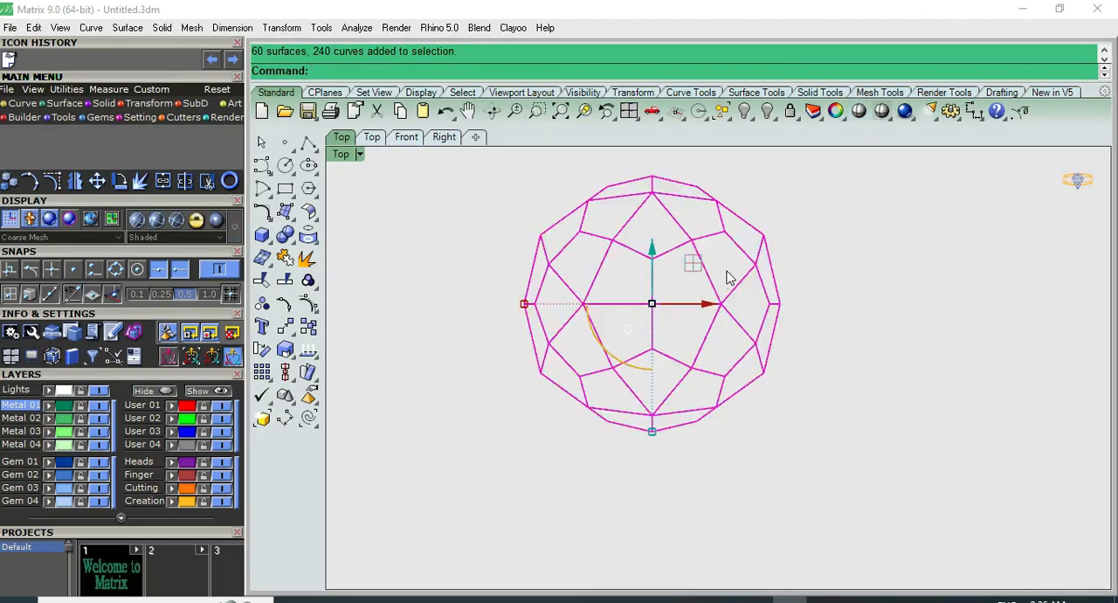
pyautogui.moveTo(712, 308); pyautogui.dragTo(923, 308)
pyautogui.click(711, 459)
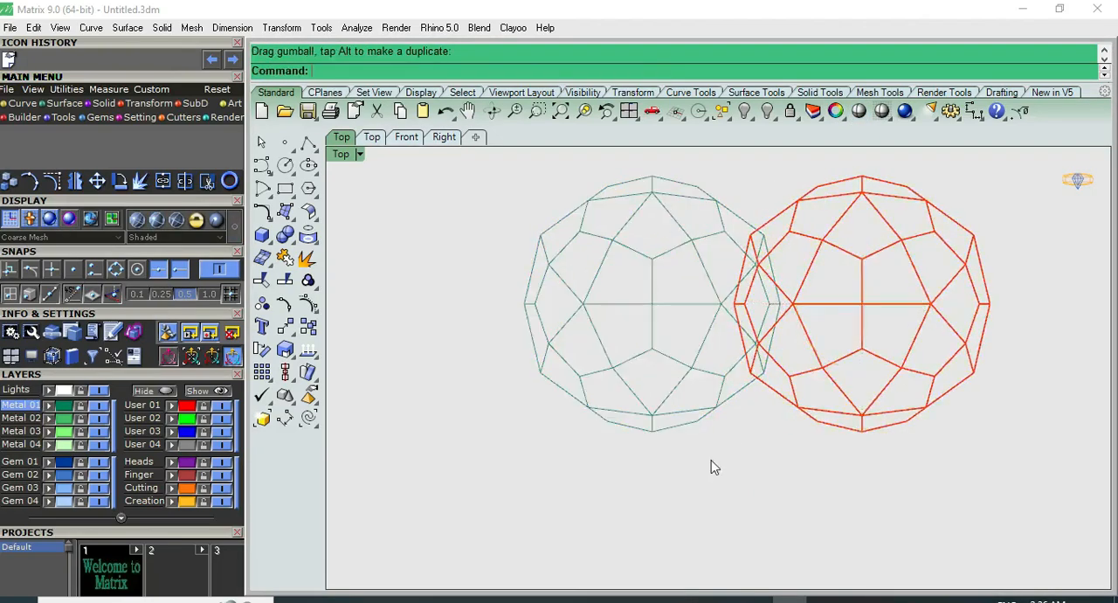
pyautogui.scroll(-3, 711, 459)
pyautogui.click(850, 338)
pyautogui.moveTo(869, 340); pyautogui.dragTo(965, 340)
pyautogui.moveTo(798, 243); pyautogui.dragTo(464, 513)
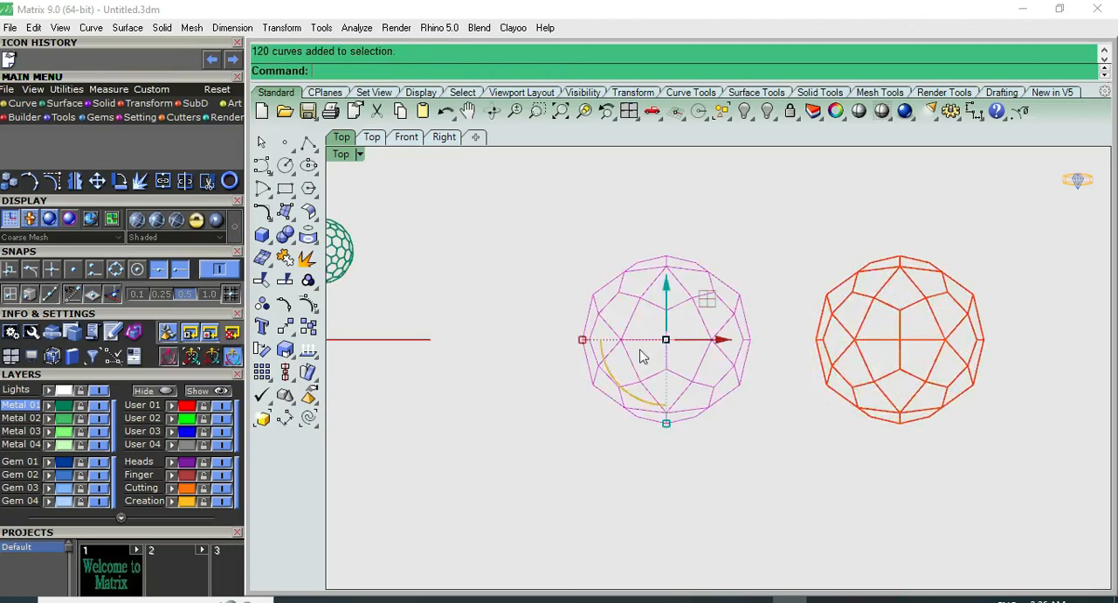
# Examine the separated border curves beside the orange polyhedron in the Perspective and Top views
pyautogui.press('F8')
pyautogui.scroll(5, 757, 327)
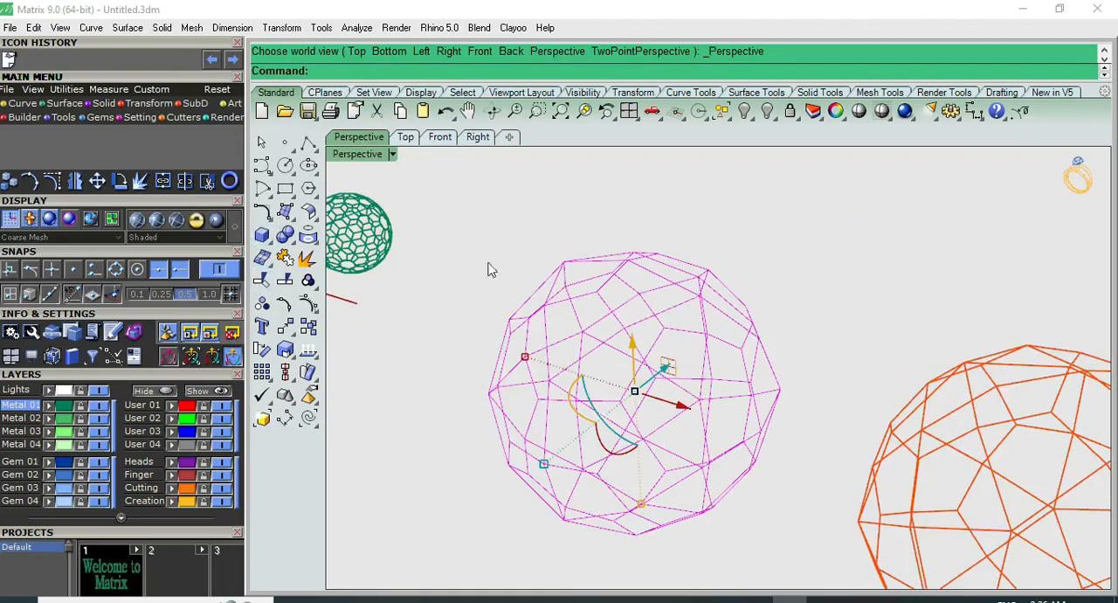
pyautogui.scroll(-3, 690, 276)
pyautogui.click(689, 276)
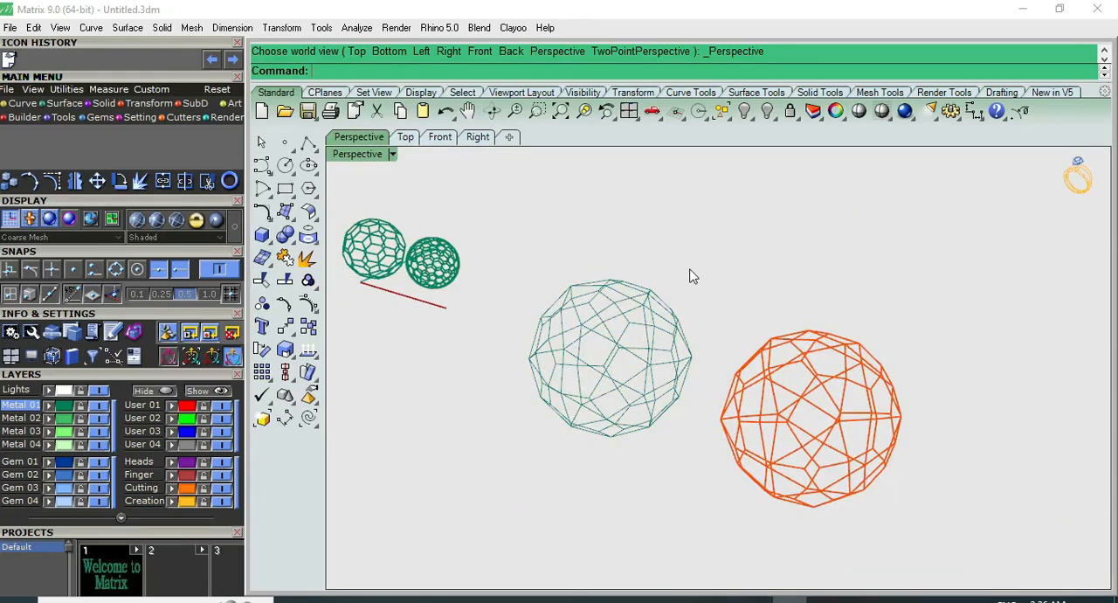
pyautogui.press('F5')
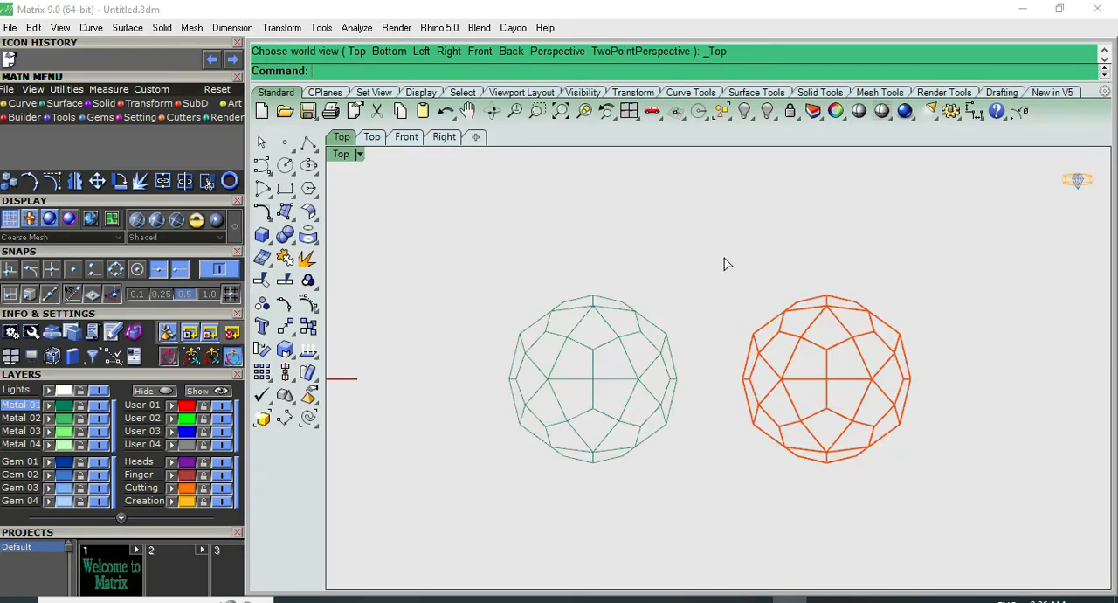
pyautogui.press('F6')
pyautogui.press('F5')
pyautogui.moveTo(685, 327); pyautogui.dragTo(691, 281, button='right')
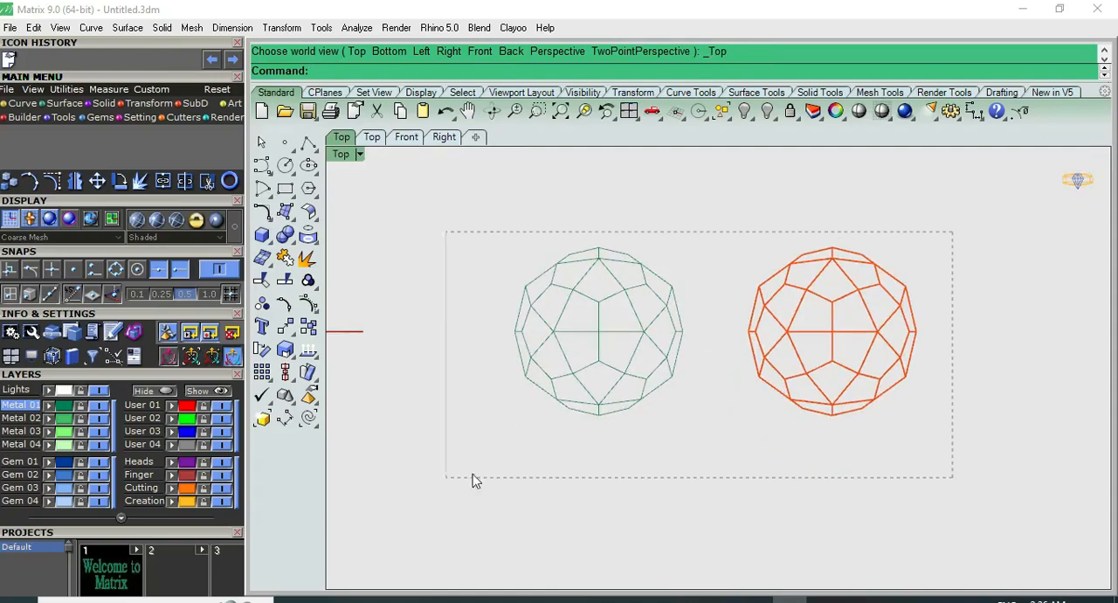
# Undo the orange polyhedron's move and the extra duplicated borders
pyautogui.moveTo(895, 434); pyautogui.dragTo(893, 379)
pyautogui.press('Escape')
pyautogui.moveTo(866, 239); pyautogui.dragTo(771, 250, button='right')
pyautogui.hotkey('ctrl', 'z')
pyautogui.hotkey('ctrl', 'z')
pyautogui.press('Escape')
pyautogui.click(546, 303)
pyautogui.click(625, 254)
pyautogui.hotkey('ctrl', 'z')
pyautogui.click(572, 300)
pyautogui.press('Escape')
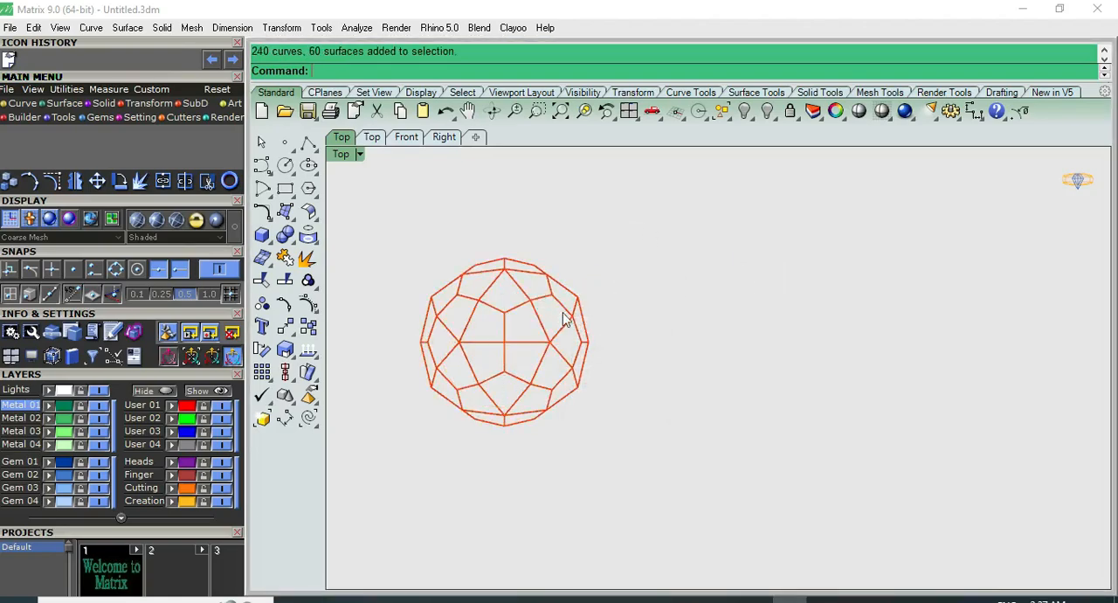
# Inspect the orange polyhedron's faces with a shaded preview in the Perspective view
pyautogui.click(552, 326)
pyautogui.moveTo(606, 282); pyautogui.dragTo(785, 243, button='right')
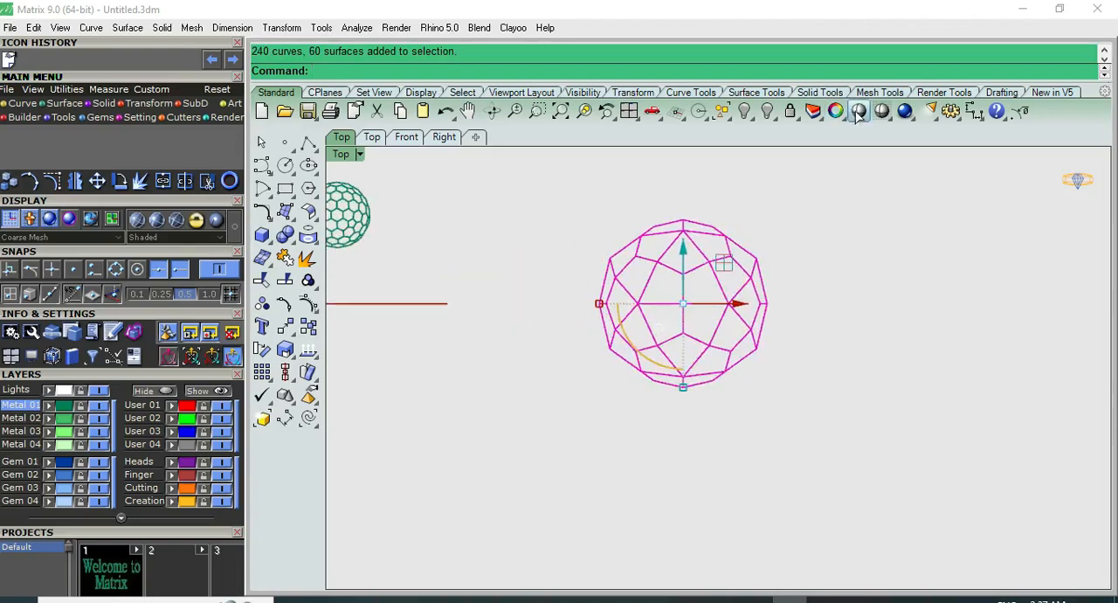
pyautogui.click(836, 111)
pyautogui.hotkey('ctrl', 'F4')
pyautogui.press('Escape')
pyautogui.click(757, 332)
pyautogui.scroll(3, 757, 332)
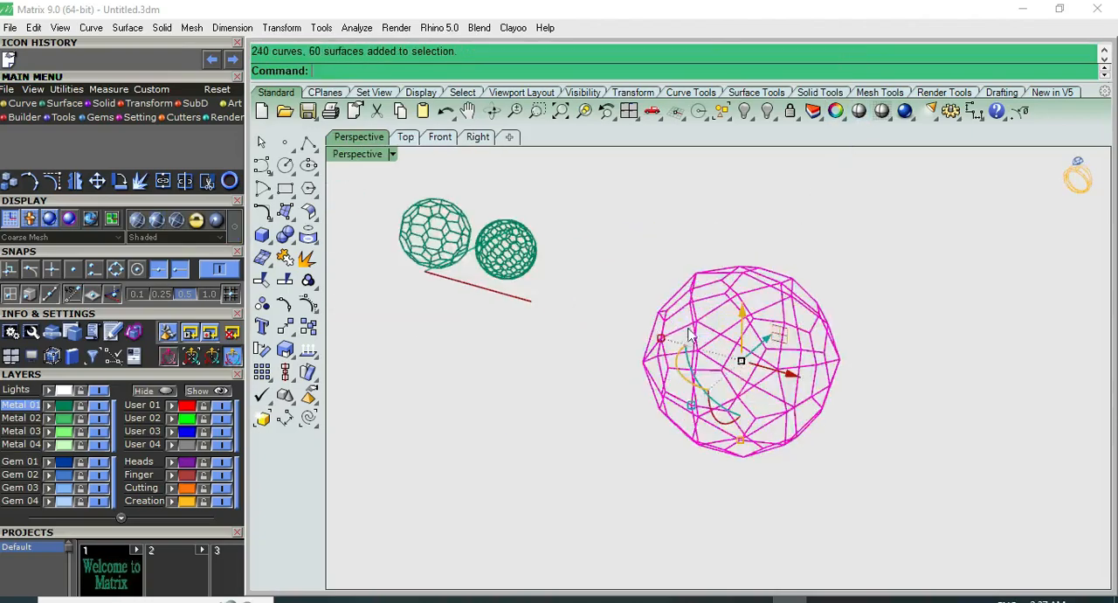
pyautogui.moveTo(757, 332); pyautogui.dragTo(816, 233, button='right')
pyautogui.click(858, 111)
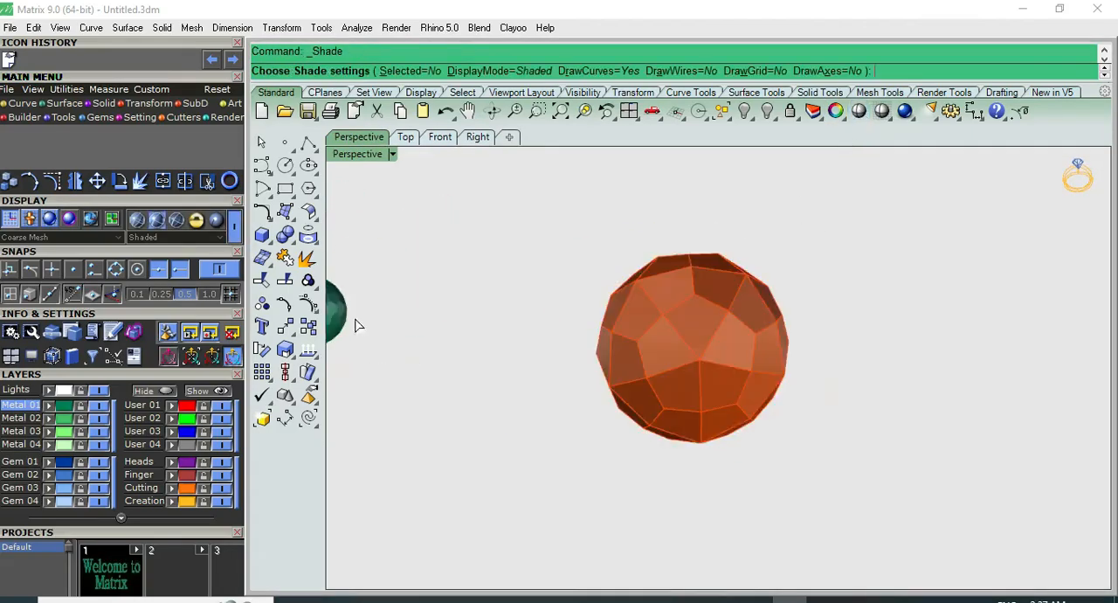
pyautogui.click(286, 233)
pyautogui.press('Escape')
# Duplicate the face borders of the orange polyhedron in the Perspective view
pyautogui.click(650, 280)
pyautogui.click(307, 235)
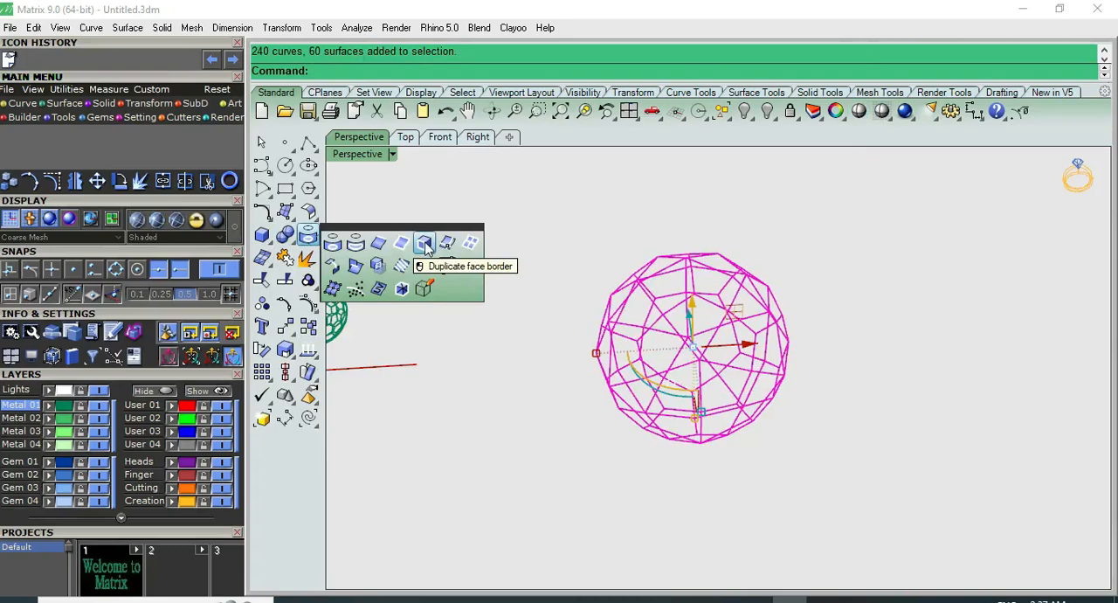
pyautogui.click(425, 244)
pyautogui.scroll(3, 668, 236)
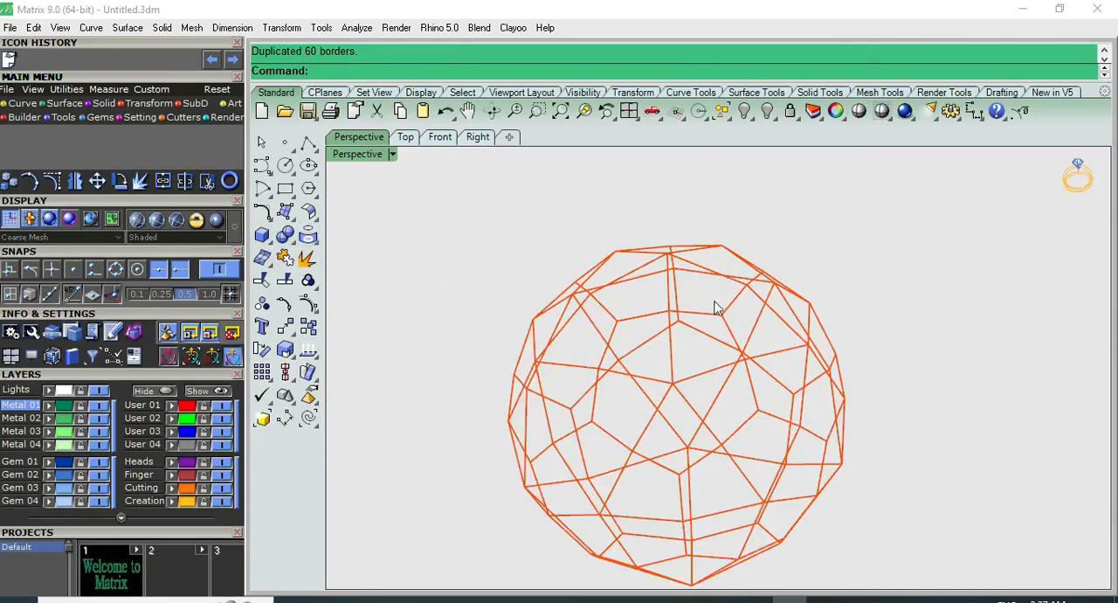
# Select the orange polyhedron's group, Group01, and move it 20 units along the red axis away from the duplicated borders
pyautogui.click(709, 279)
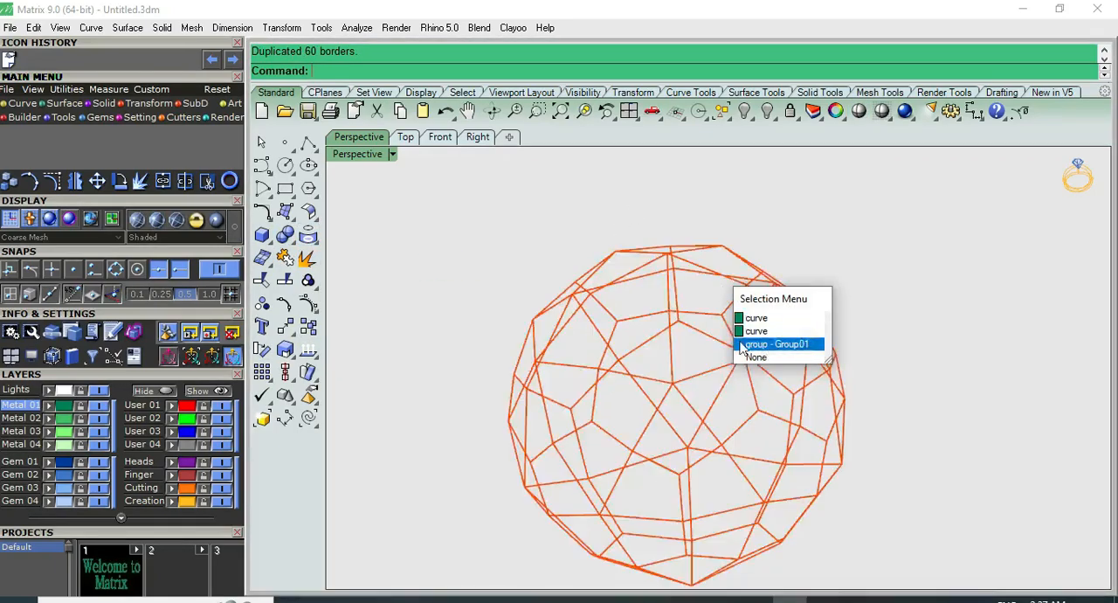
pyautogui.click(769, 342)
pyautogui.scroll(-3, 674, 358)
pyautogui.click(699, 350)
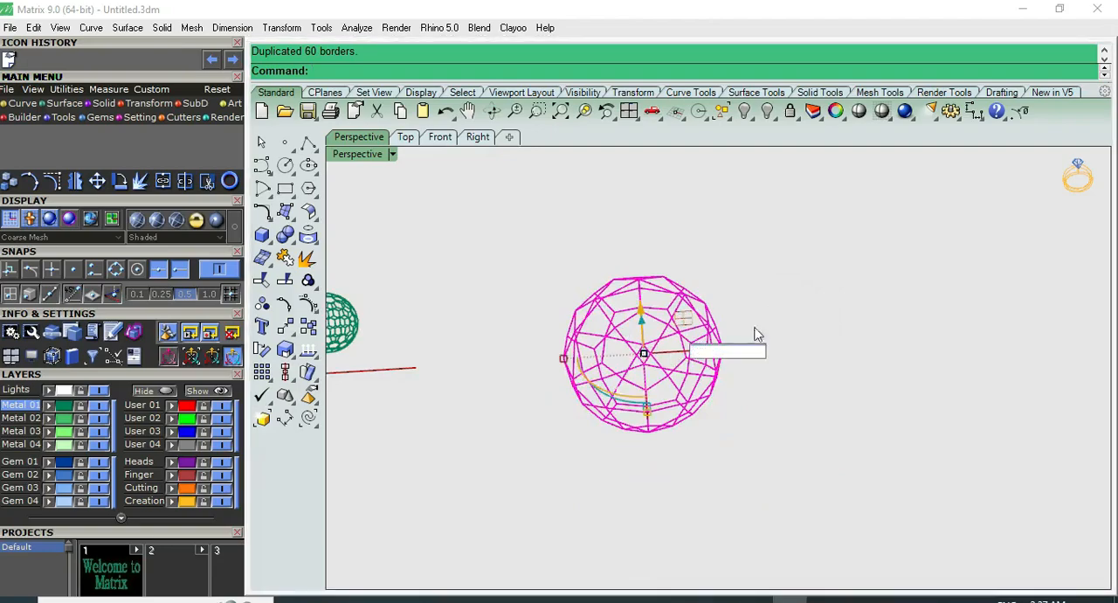
pyautogui.write('20')
pyautogui.press('Return')
pyautogui.click(723, 241)
pyautogui.moveTo(723, 241); pyautogui.dragTo(656, 382, button='right')
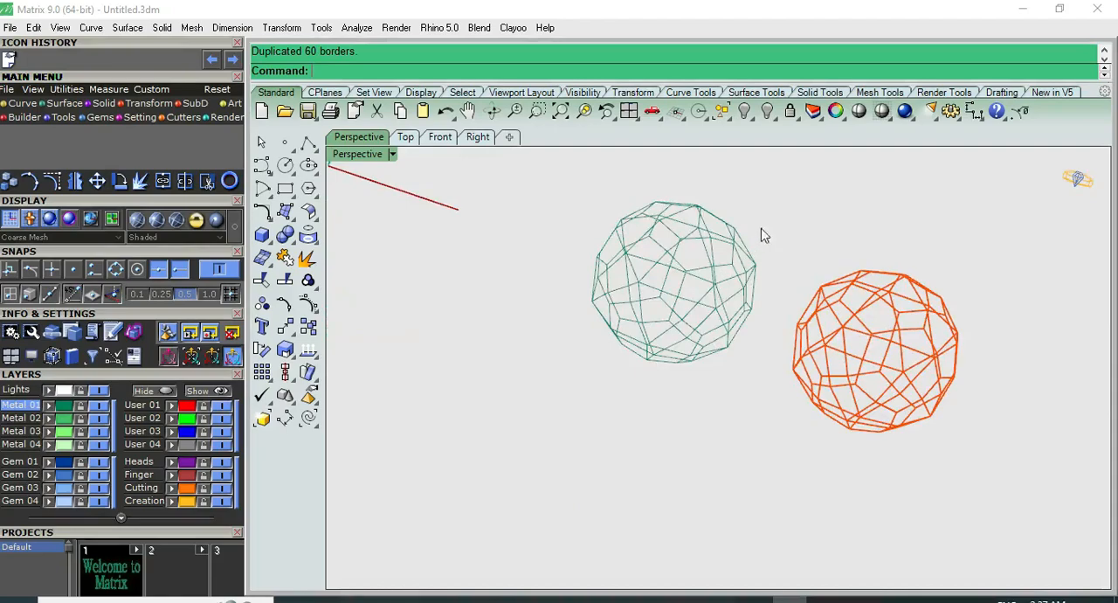
# Pipe the separated green border curves with round caps, using a diameter of 0.5
pyautogui.moveTo(558, 383); pyautogui.dragTo(518, 383)
pyautogui.moveTo(690, 268); pyautogui.dragTo(809, 306, button='right')
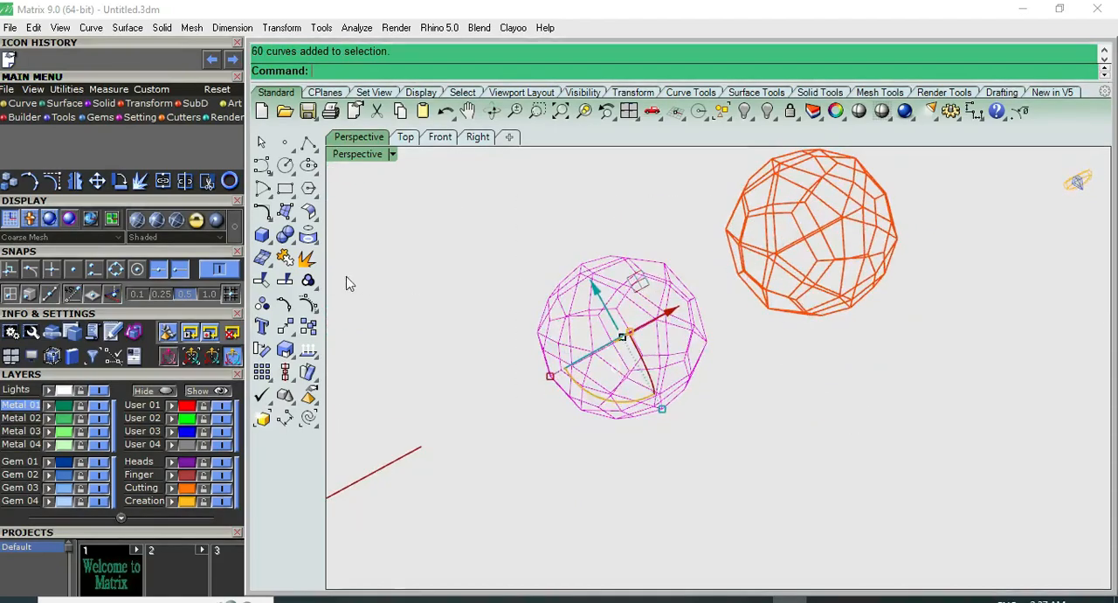
pyautogui.click(262, 234)
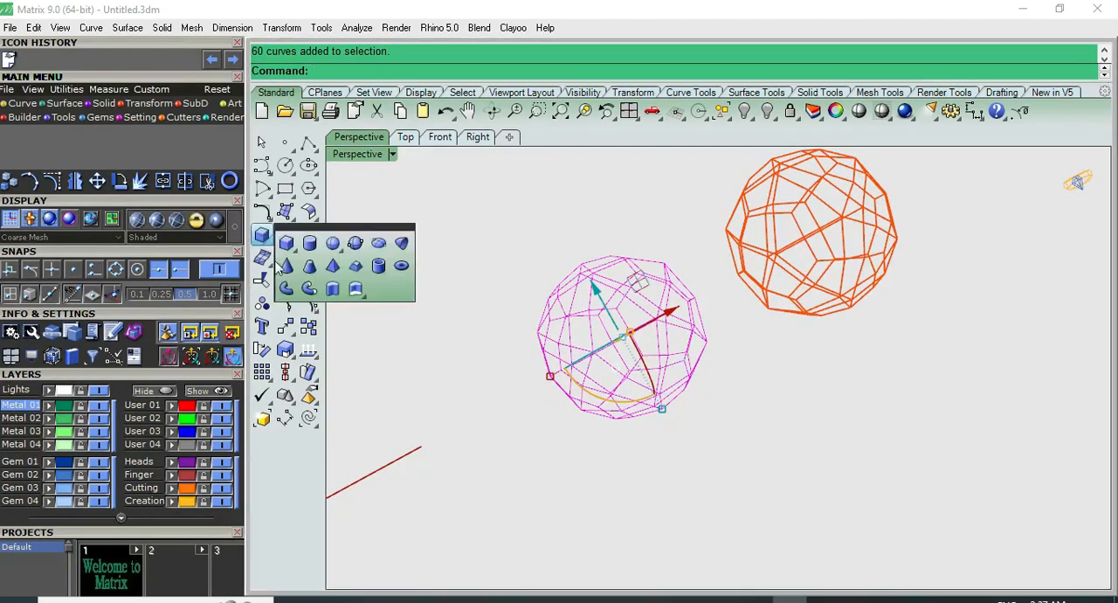
pyautogui.click(307, 291)
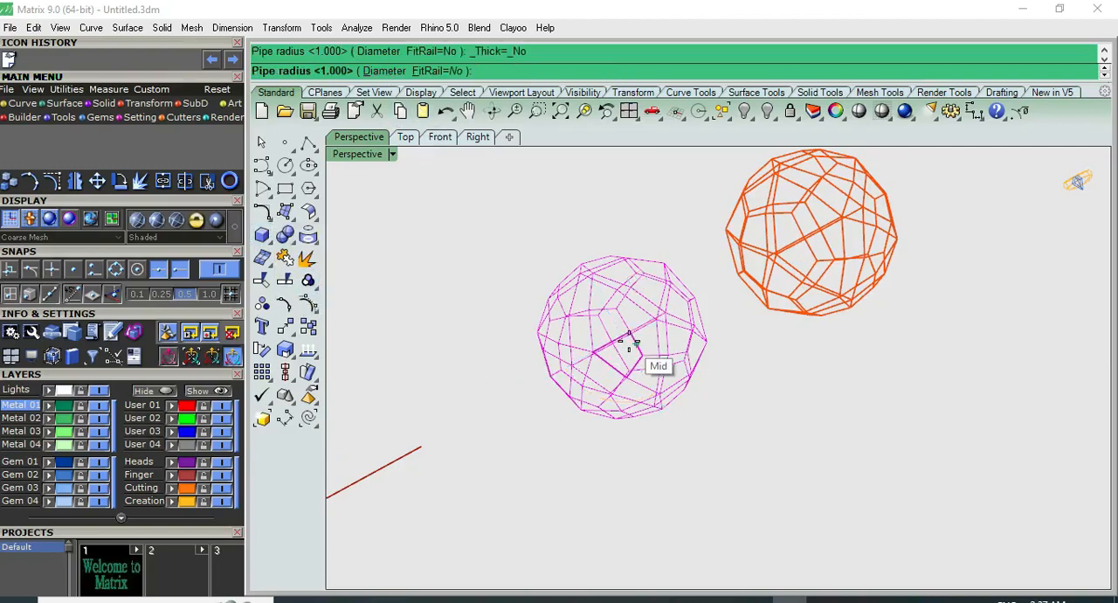
pyautogui.click(388, 71)
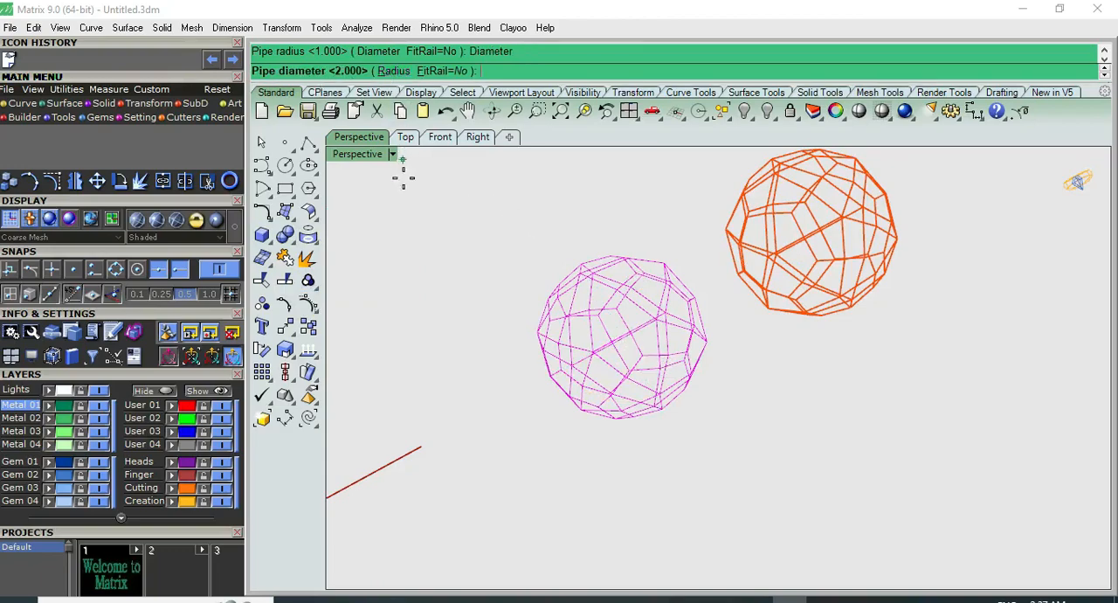
pyautogui.write('.5')
pyautogui.press('Return')
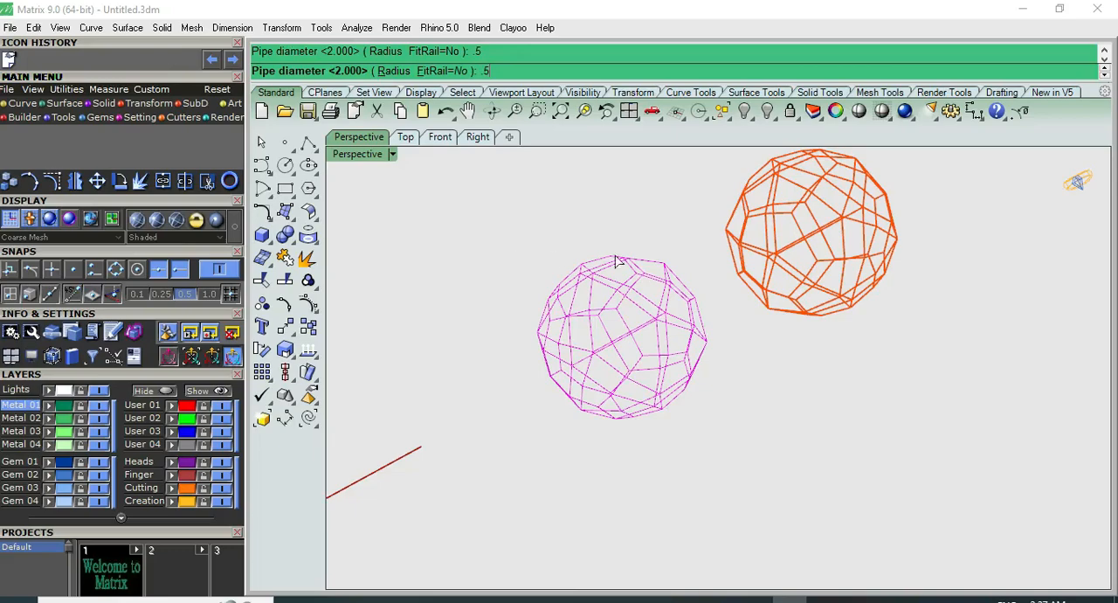
pyautogui.click(666, 237)
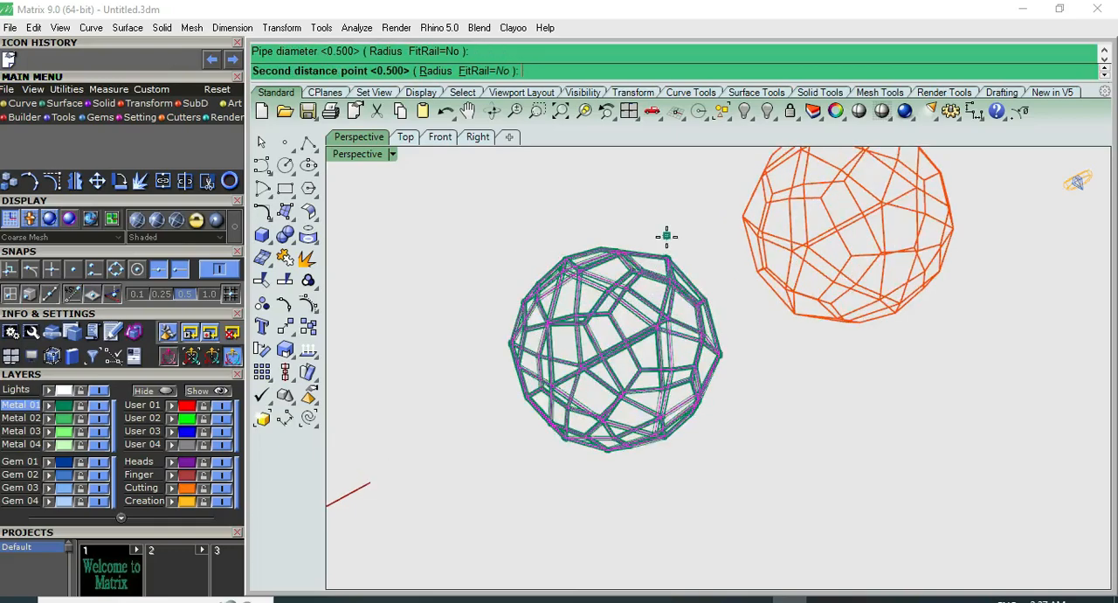
pyautogui.scroll(2, 667, 242)
pyautogui.scroll(2, 667, 238)
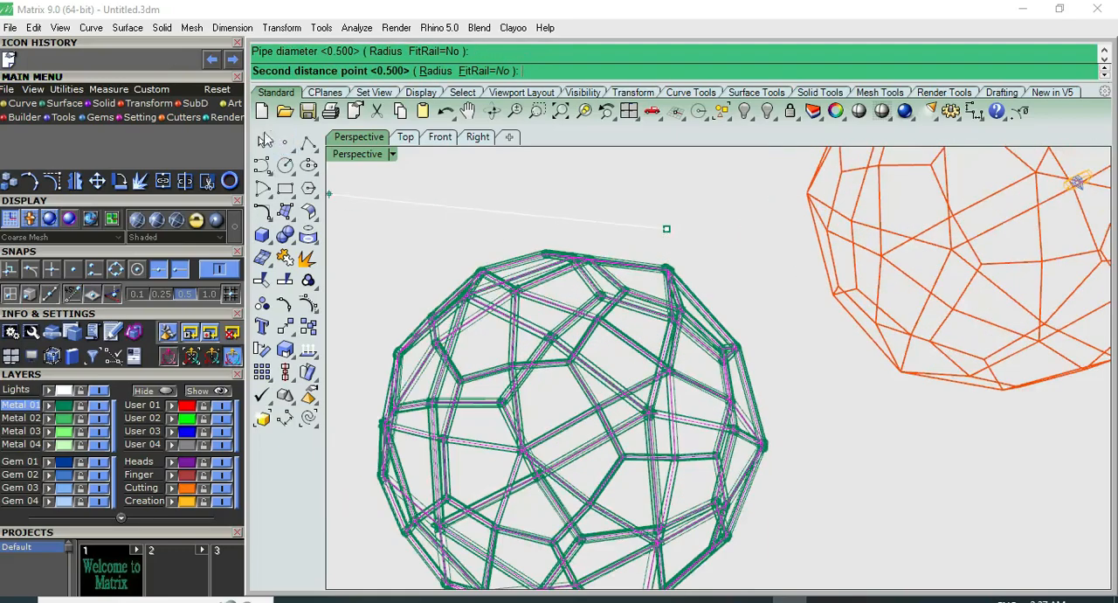
pyautogui.press('Return')
# Examine the piped polyhedron frame in shaded display from the Perspective, Top and Front views
pyautogui.click(572, 200)
pyautogui.click(859, 111)
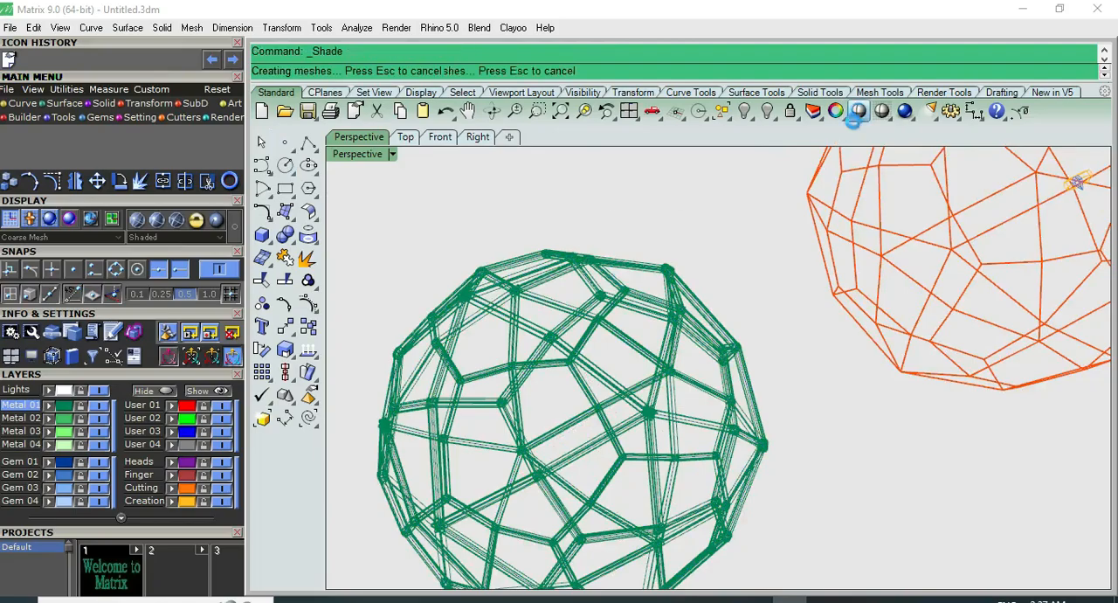
pyautogui.moveTo(722, 221); pyautogui.dragTo(632, 430, button='right')
pyautogui.hotkey('ctrl', 'F1')
pyautogui.hotkey('ctrl', 'F2')
pyautogui.hotkey('ctrl', 'F1')
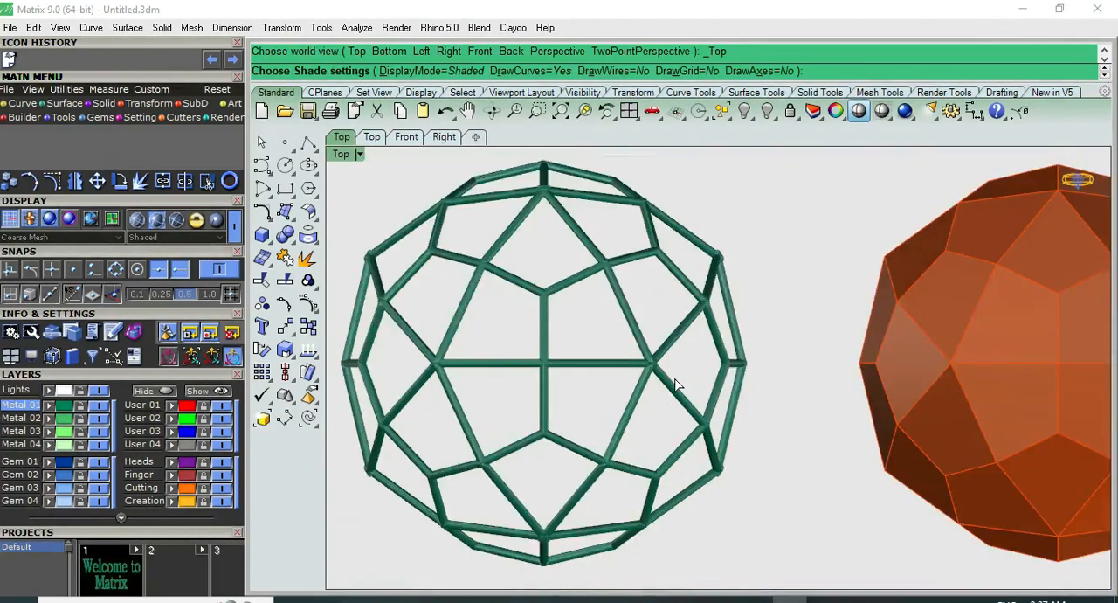
pyautogui.hotkey('ctrl', 'F2')
pyautogui.scroll(-6, 673, 375)
pyautogui.scroll(-2, 738, 266)
pyautogui.hotkey('ctrl', 'F1')
# Leave the shaded display and select the small chamfered polyhedron near the origin in the Top view
pyautogui.scroll(8, 453, 323)
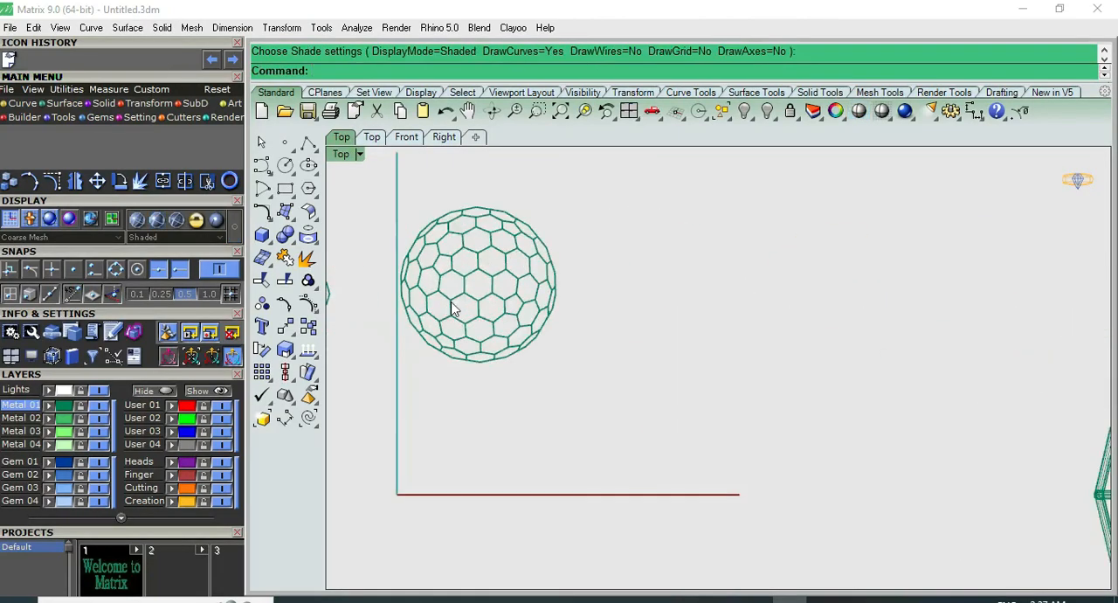
pyautogui.click(451, 303)
pyautogui.moveTo(489, 269); pyautogui.dragTo(701, 296, button='right')
pyautogui.scroll(4, 717, 292)
pyautogui.click(879, 256)
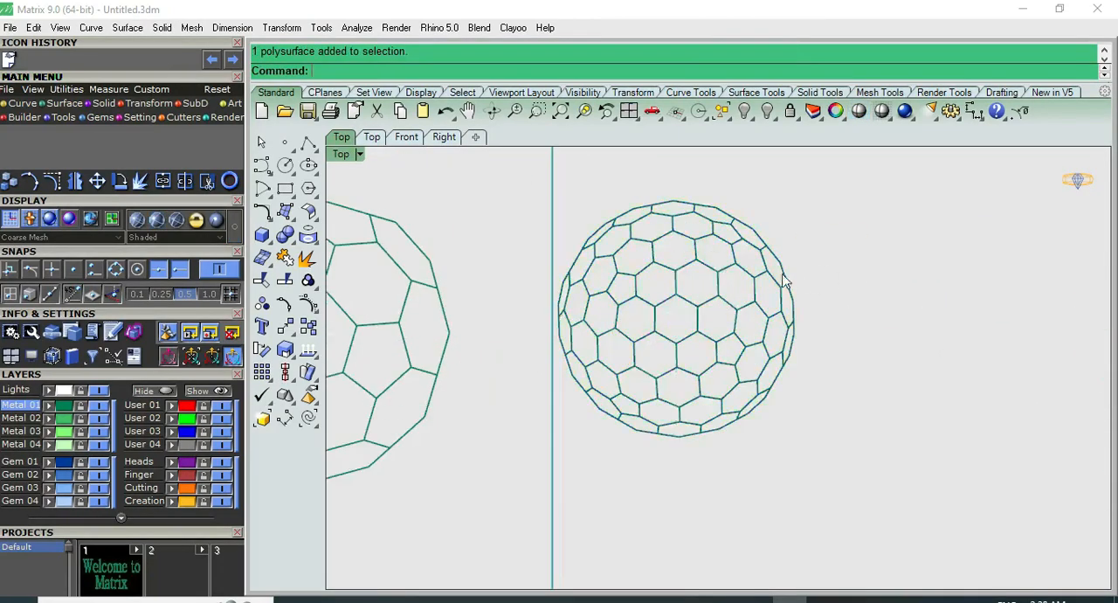
pyautogui.scroll(-6, 703, 306)
pyautogui.scroll(2, 698, 309)
pyautogui.click(697, 307)
pyautogui.moveTo(701, 294); pyautogui.dragTo(611, 309, button='right')
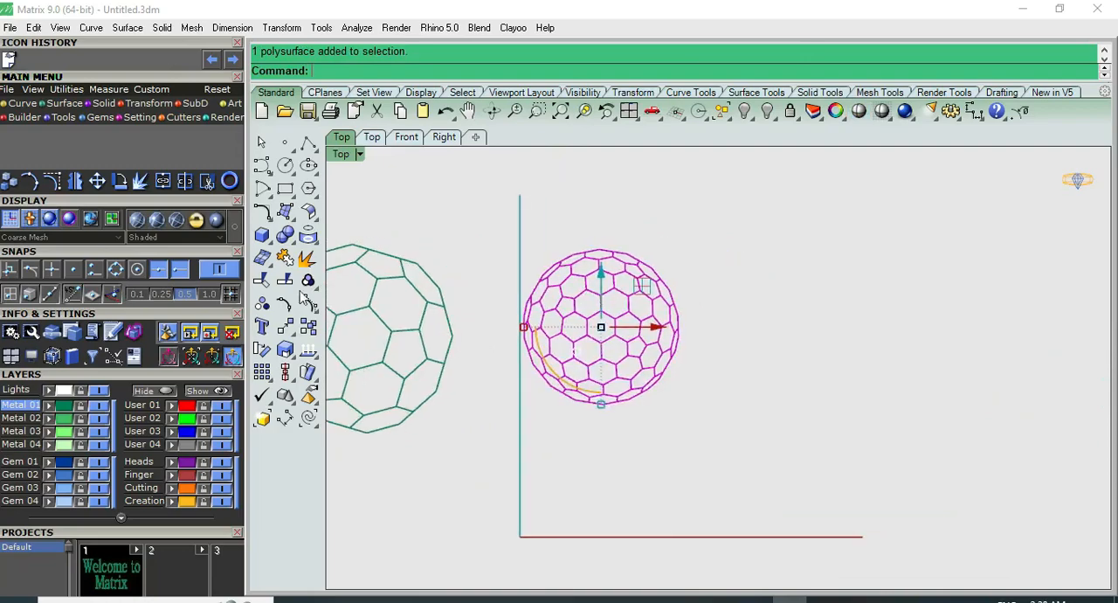
pyautogui.click(294, 241)
pyautogui.click(311, 241)
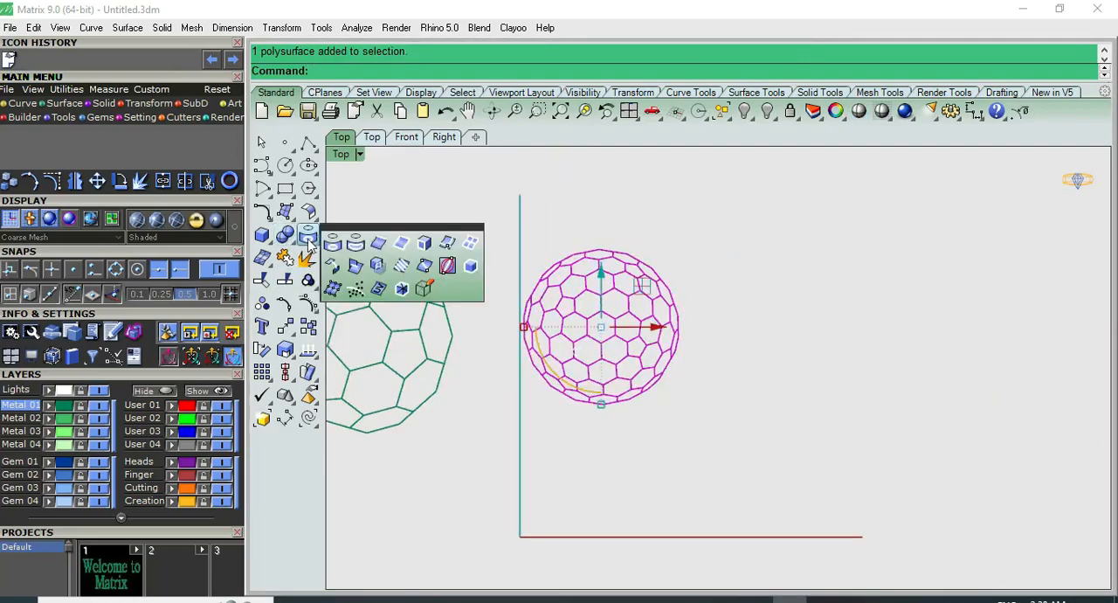
pyautogui.click(404, 243)
pyautogui.click(627, 260)
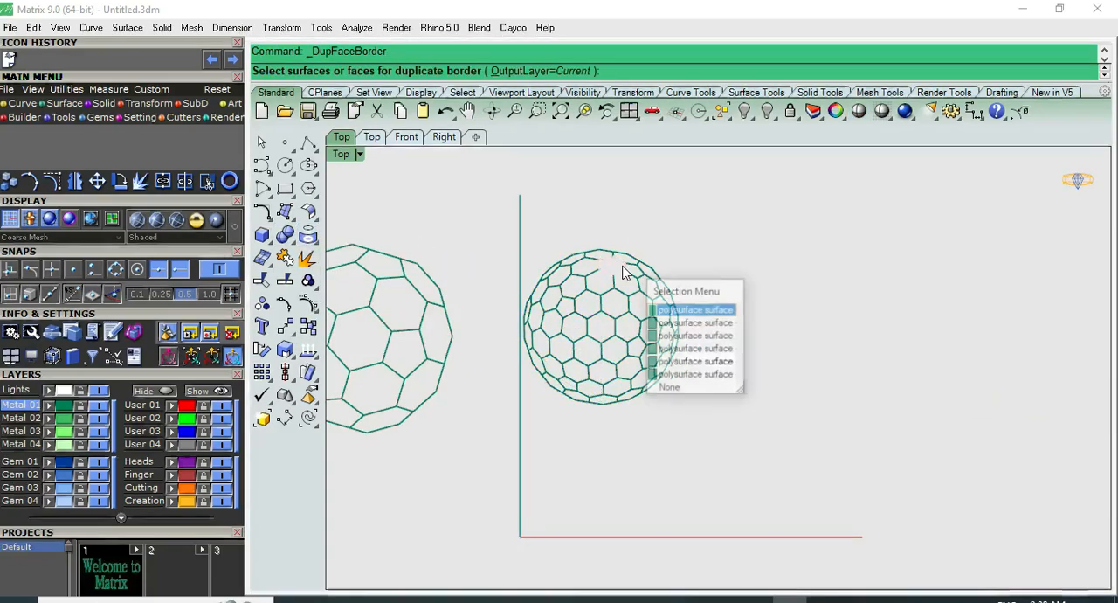
pyautogui.click(681, 387)
pyautogui.scroll(3, 609, 282)
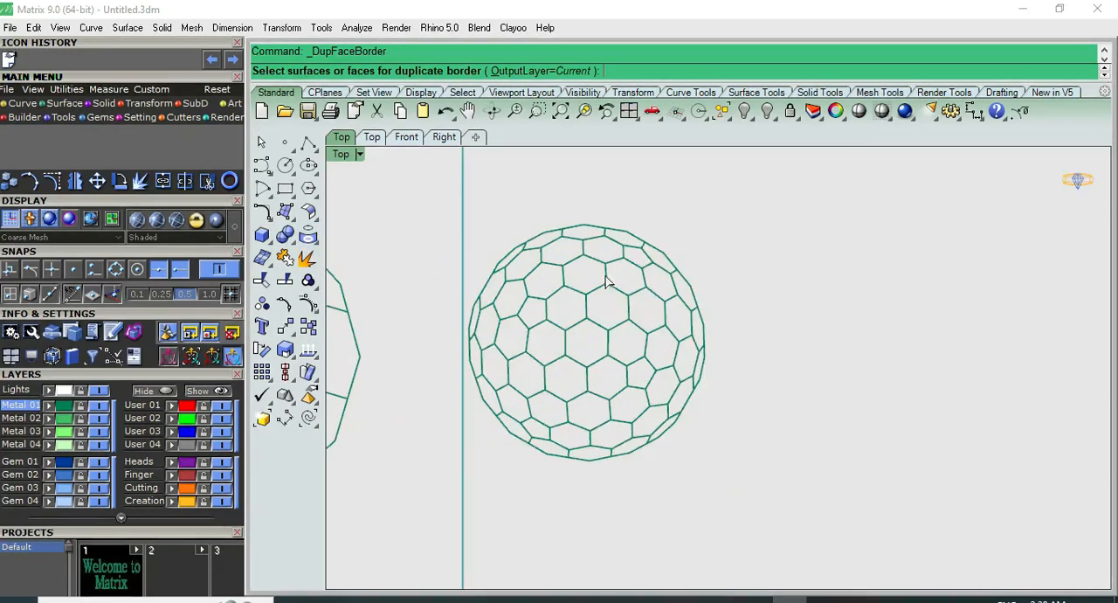
# Extract the wireframe of the small chamfered polyhedron and move its polysurface aside along the red axis
pyautogui.click(263, 142)
pyautogui.moveTo(523, 468); pyautogui.dragTo(501, 492)
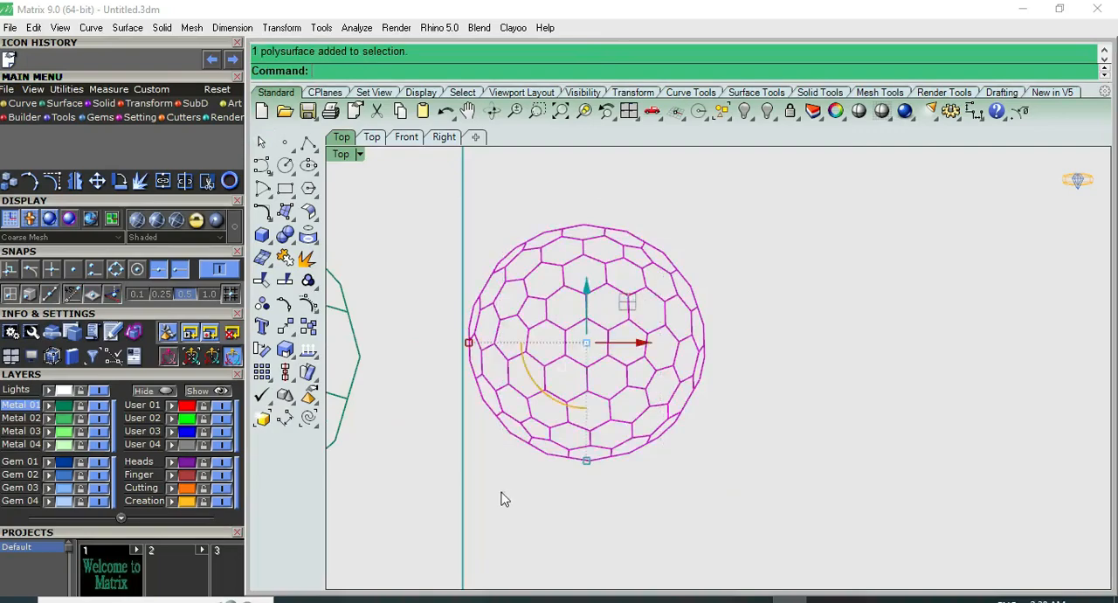
pyautogui.click(307, 234)
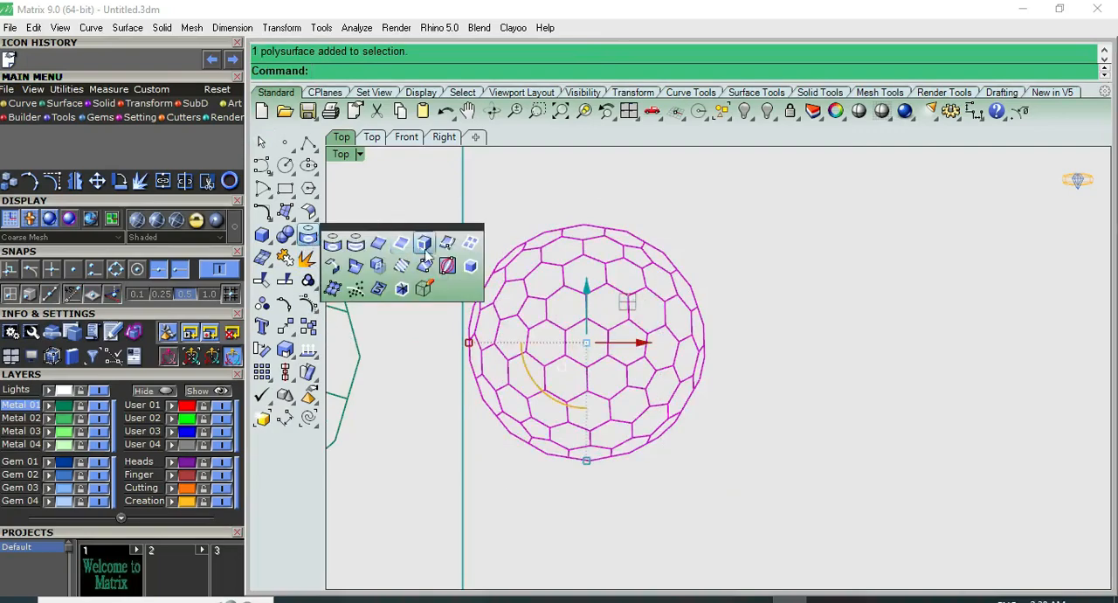
pyautogui.click(470, 244)
pyautogui.press('Escape')
pyautogui.click(624, 269)
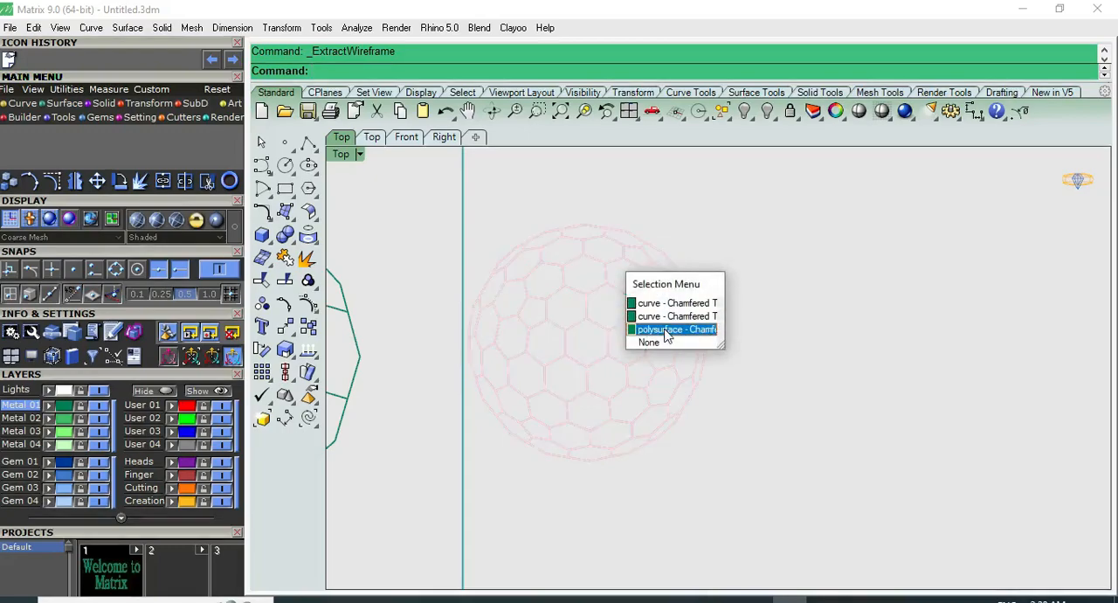
pyautogui.click(651, 323)
pyautogui.moveTo(640, 347); pyautogui.dragTo(871, 347)
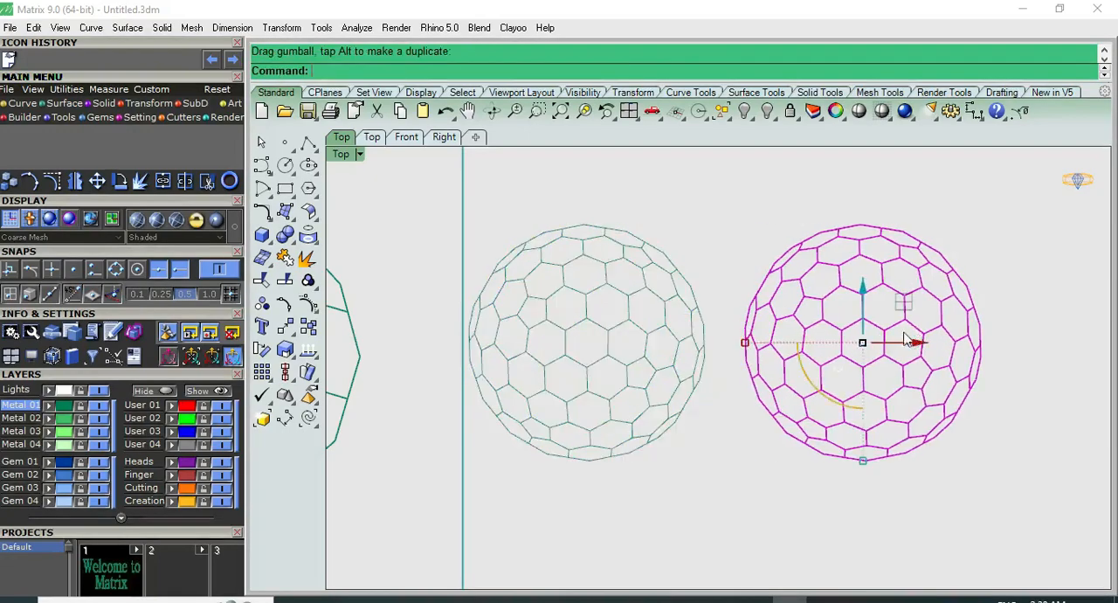
# Inspect the separated wireframe beside its polyhedron and undo the polyhedron's move
pyautogui.scroll(-2, 682, 257)
pyautogui.press('Escape')
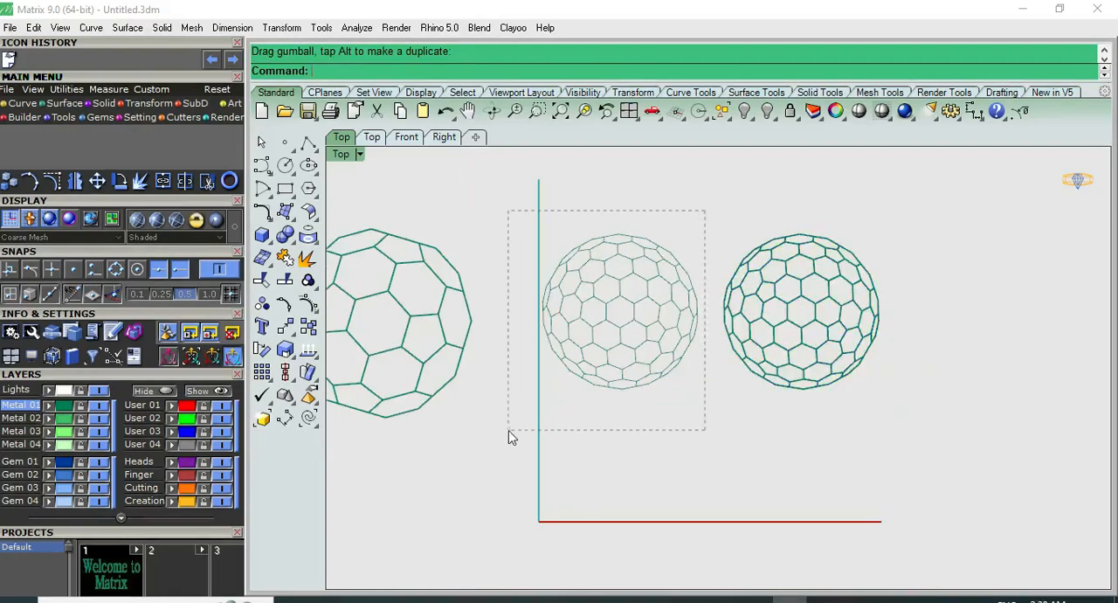
pyautogui.scroll(-4, 663, 337)
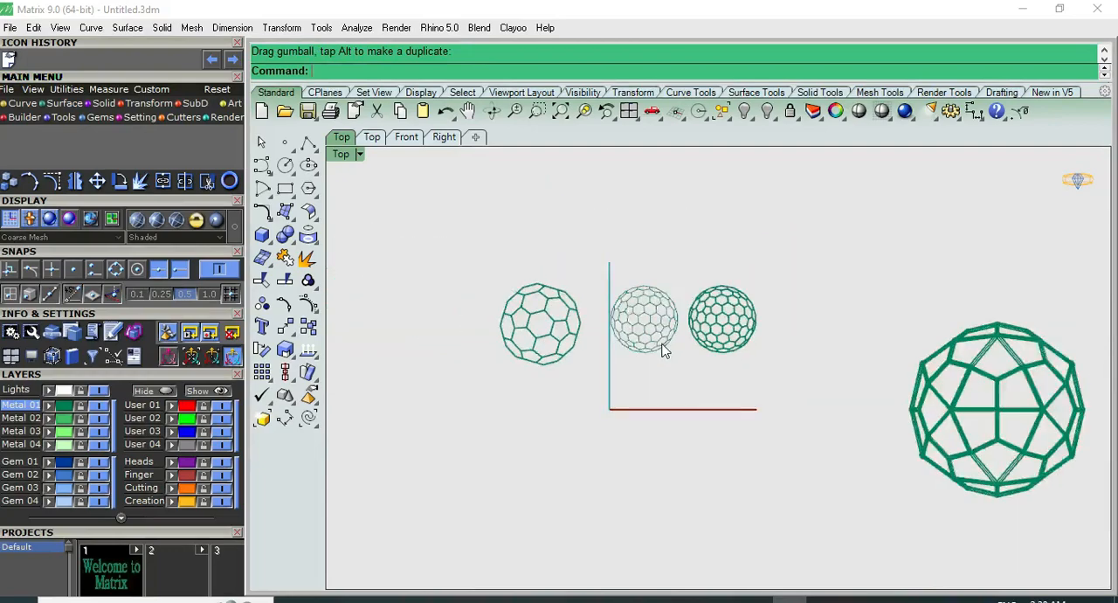
pyautogui.scroll(4, 661, 354)
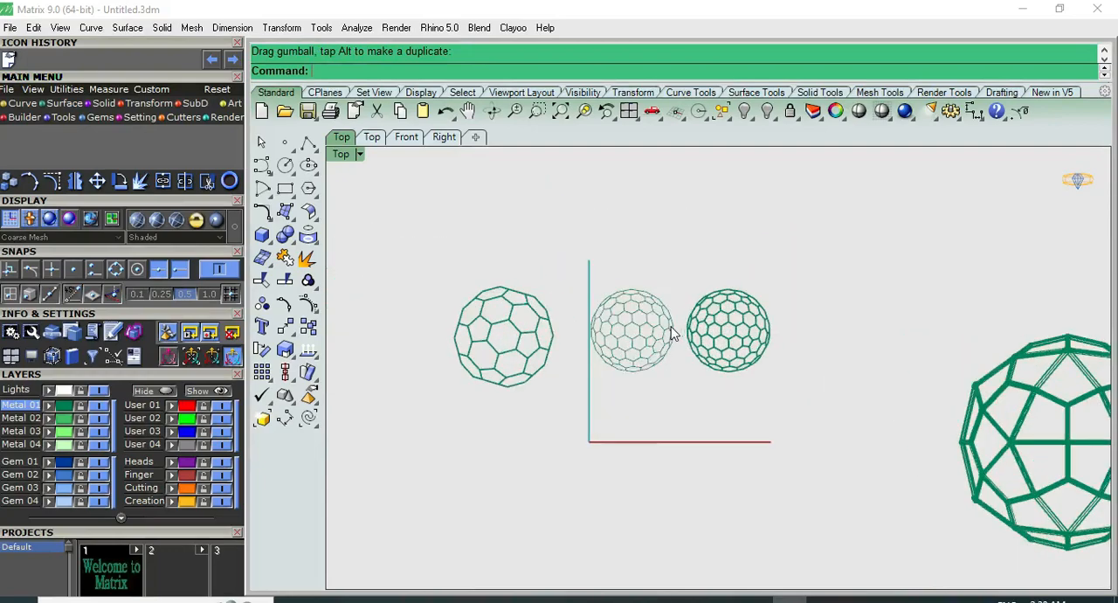
pyautogui.moveTo(684, 336); pyautogui.dragTo(566, 312, button='right')
pyautogui.hotkey('ctrl', 'z')
pyautogui.hotkey('ctrl', 'z')
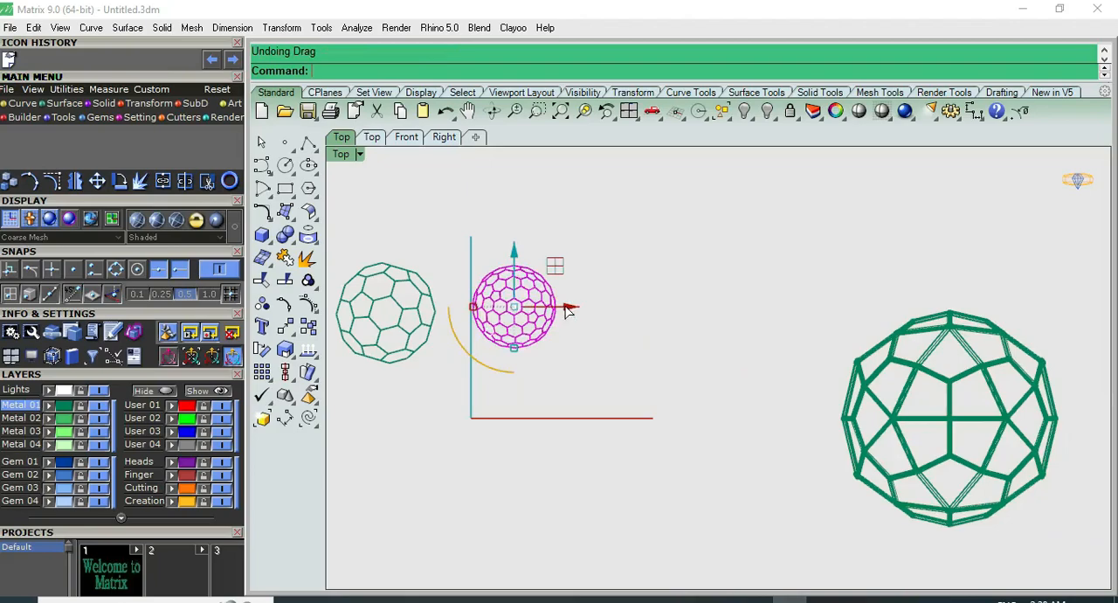
# Examine the small chamfered polyhedron up close in the Perspective view
pyautogui.click(534, 293)
pyautogui.scroll(4, 534, 293)
pyautogui.hotkey('ctrl', 'F4')
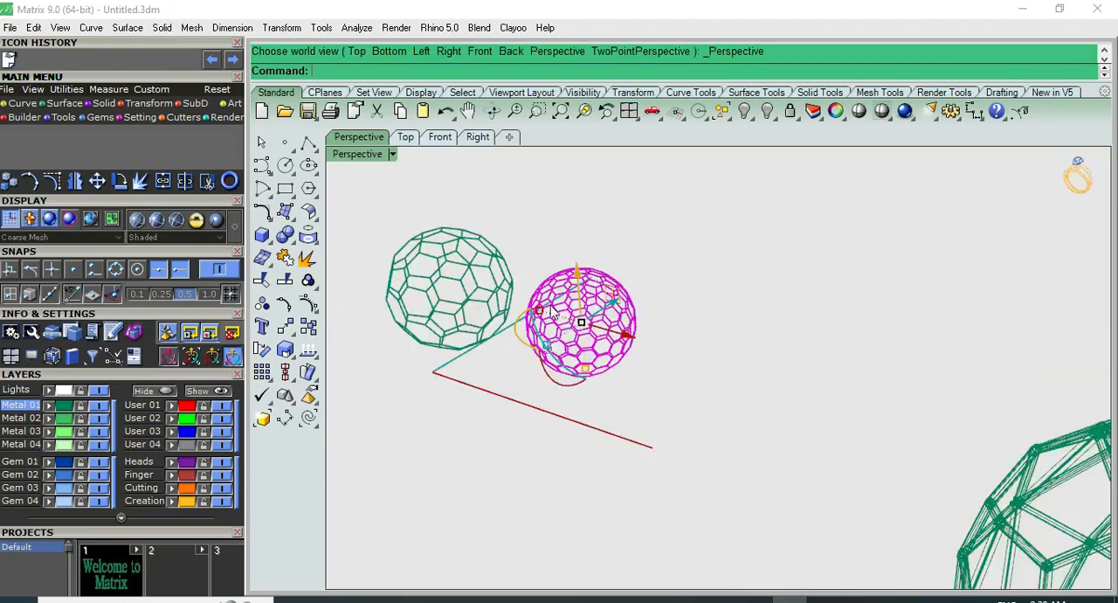
pyautogui.click(619, 265)
pyautogui.scroll(2, 613, 317)
pyautogui.click(625, 308)
pyautogui.click(667, 274)
# Try moving the small chamfered polyhedron along the red axis in the Top view, and undo the move
pyautogui.hotkey('ctrl', 'F1')
pyautogui.click(591, 375)
pyautogui.moveTo(634, 418); pyautogui.dragTo(905, 421)
pyautogui.hotkey('ctrl', 'z')
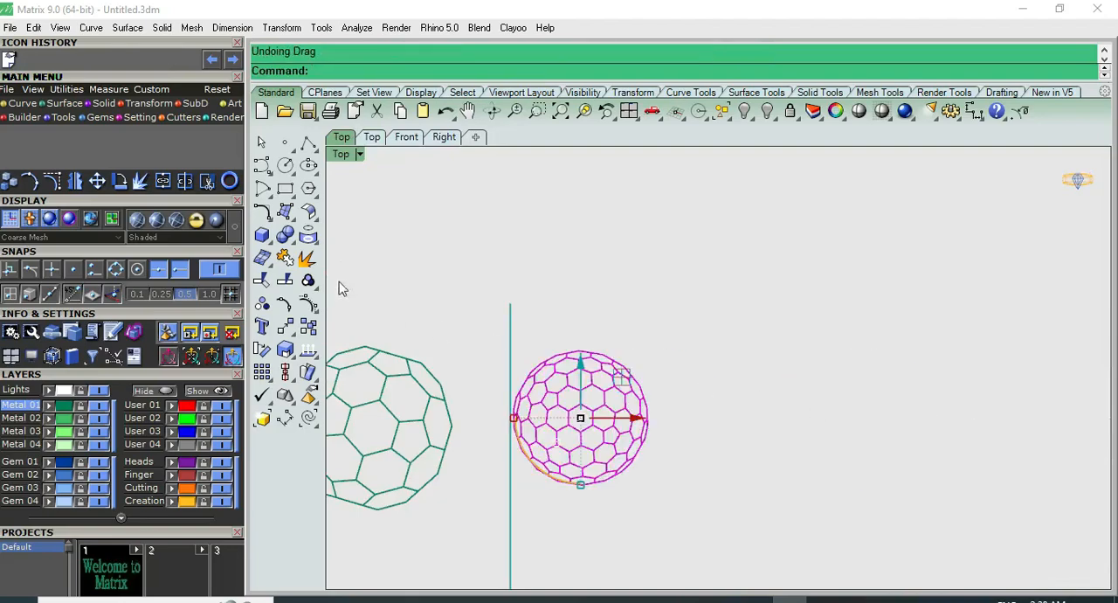
# Extract the small chamfered polyhedron's wireframe and move the original polysurface clear of the curves along the red axis
pyautogui.click(308, 236)
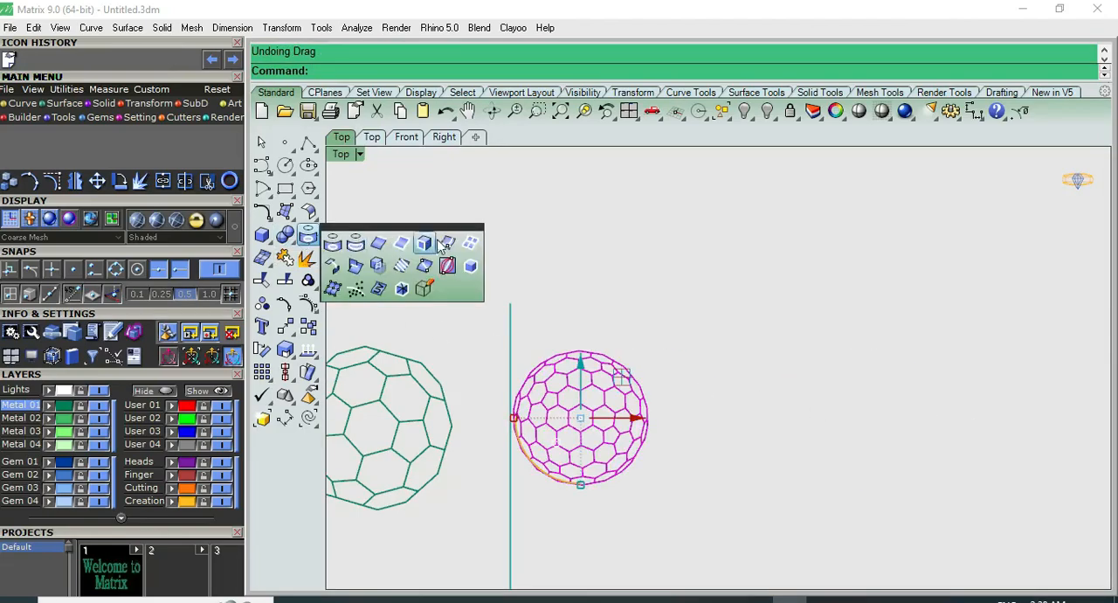
pyautogui.click(469, 246)
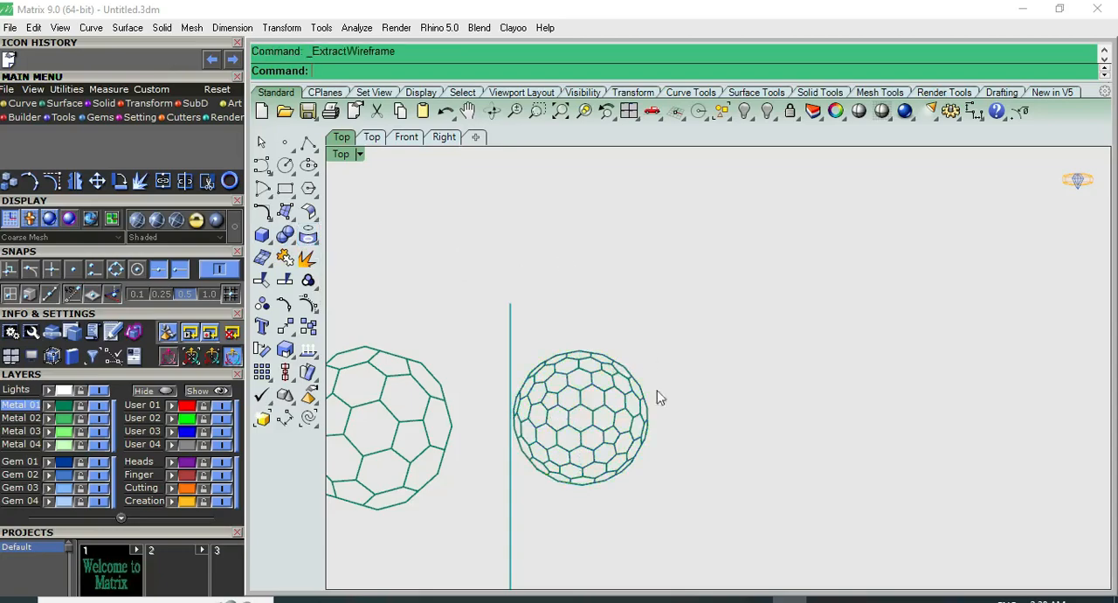
pyautogui.click(622, 410)
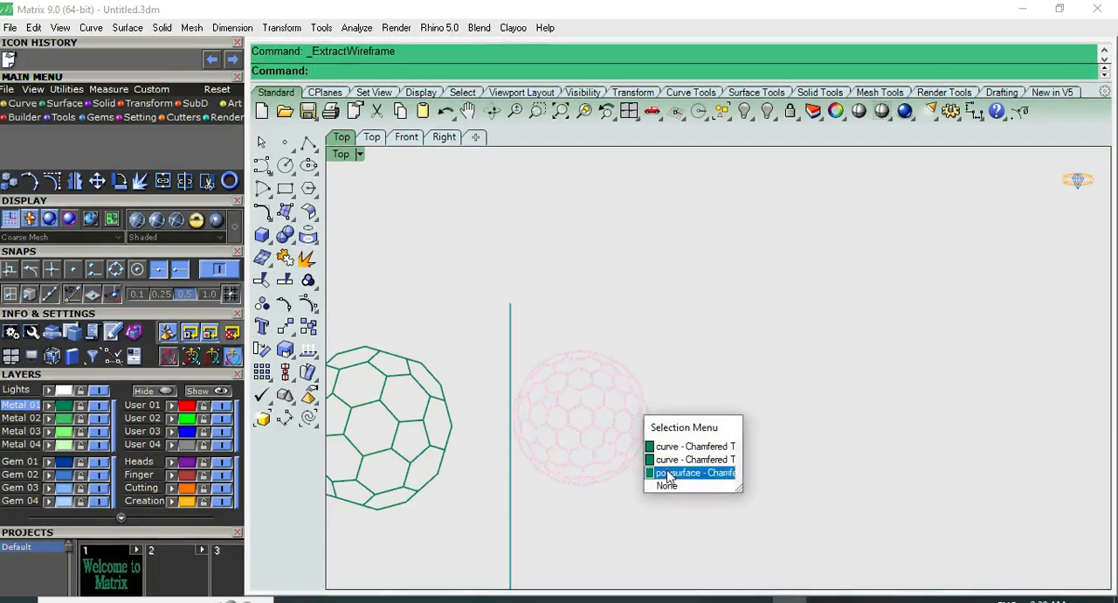
pyautogui.click(665, 466)
pyautogui.click(641, 421)
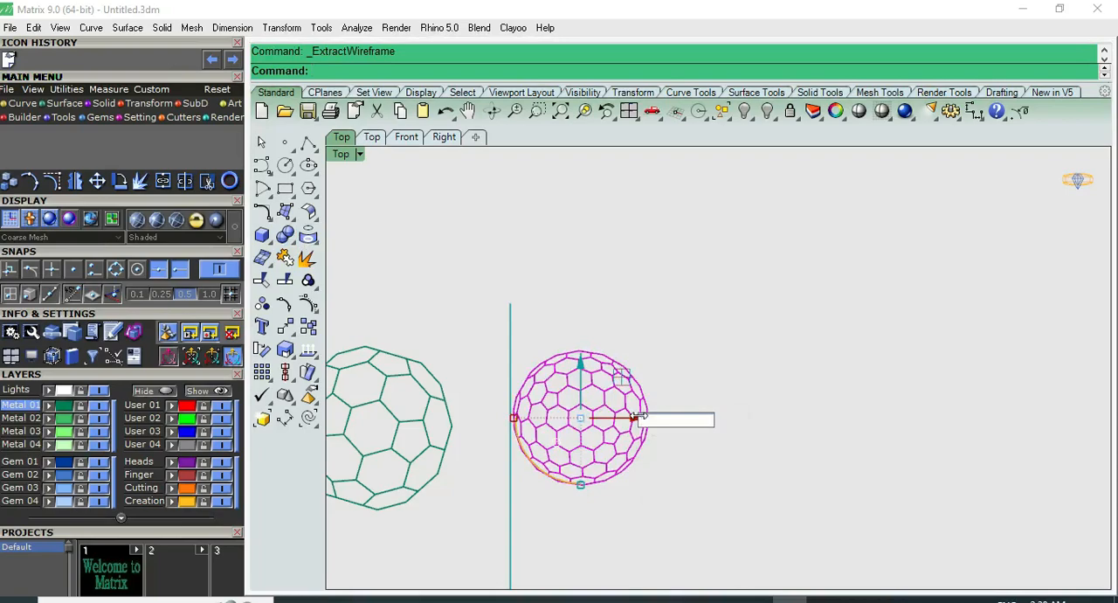
pyautogui.press('Return')
pyautogui.click(667, 363)
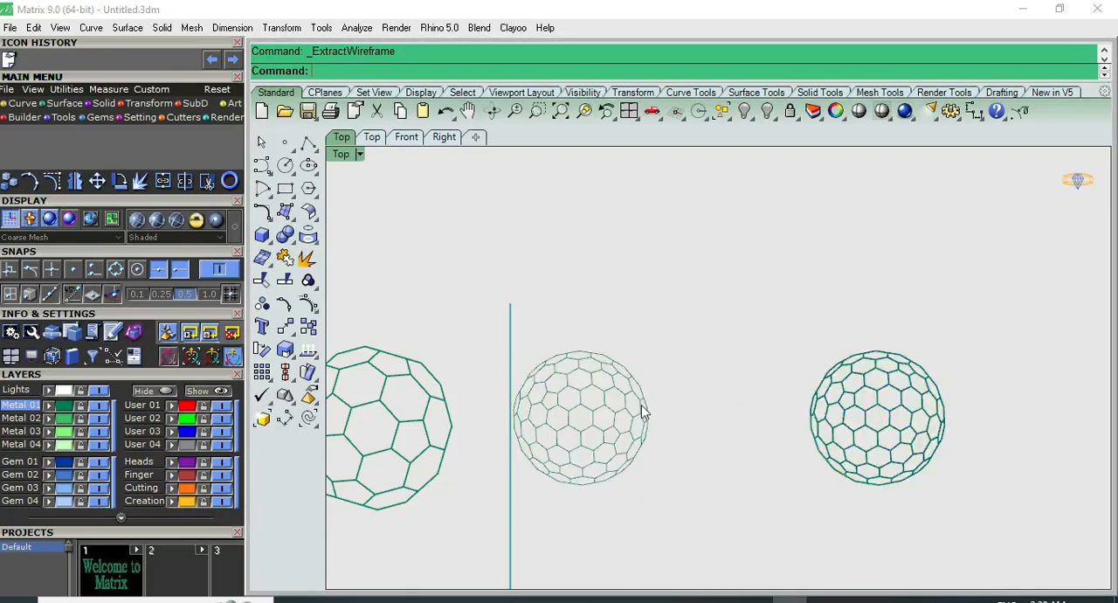
# Examine the extracted wireframe curves in the Perspective view and return to the Top view
pyautogui.hotkey('ctrl', 'F4')
pyautogui.scroll(4, 631, 368)
pyautogui.click(647, 334)
pyautogui.scroll(10, 647, 335)
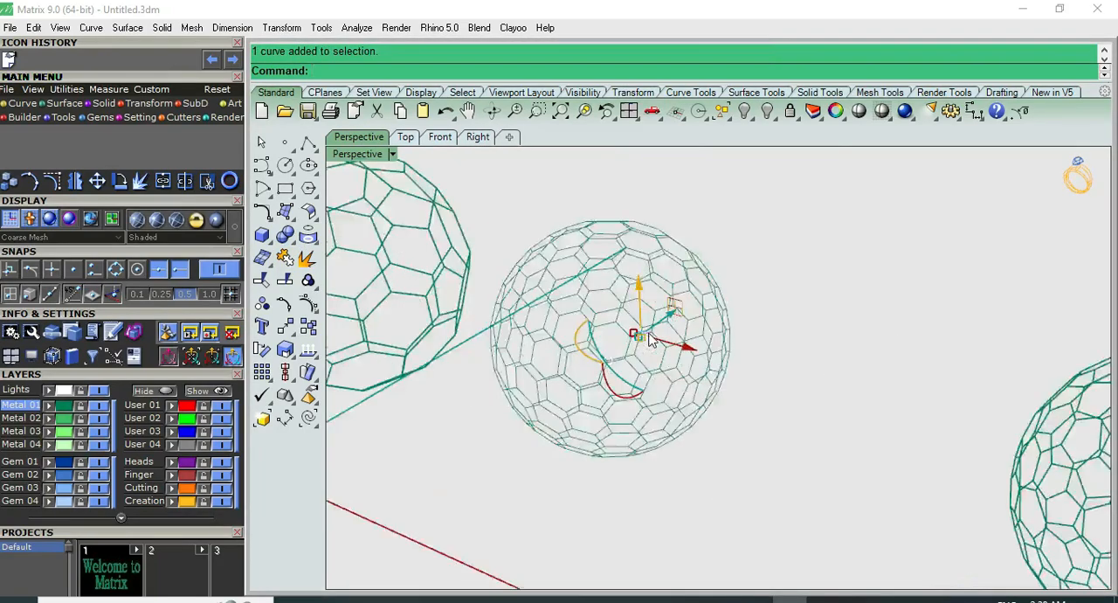
pyautogui.click(749, 302)
pyautogui.scroll(-5, 749, 309)
pyautogui.click(906, 236)
pyautogui.hotkey('ctrl', 'F1')
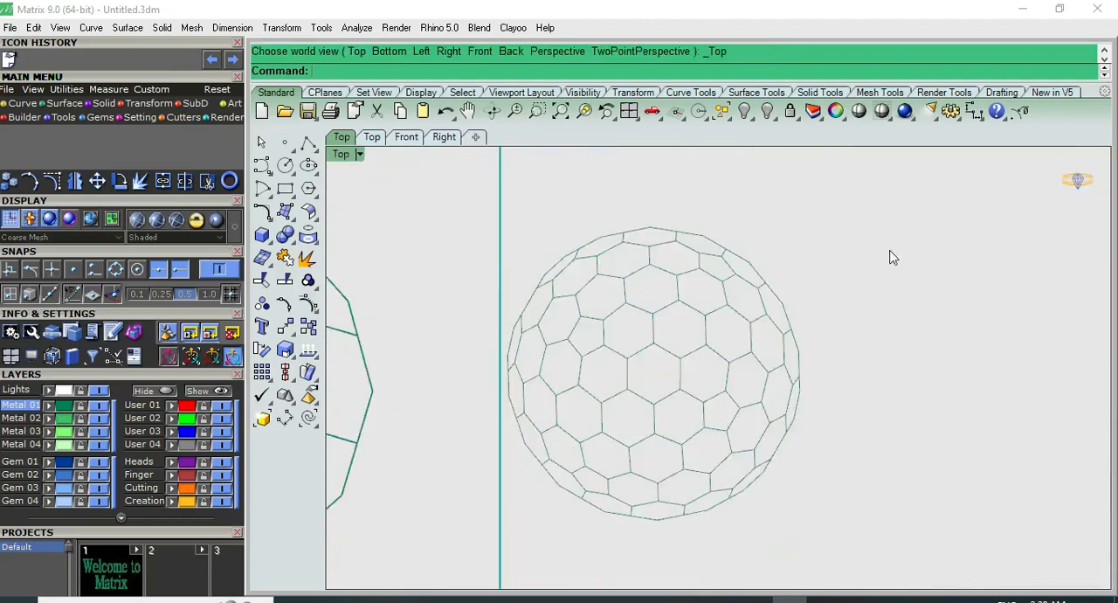
# Pipe all curves of the separated small wireframe ball with round caps, using a diameter of 0.5
pyautogui.scroll(-3, 882, 240)
pyautogui.moveTo(634, 454); pyautogui.dragTo(631, 456)
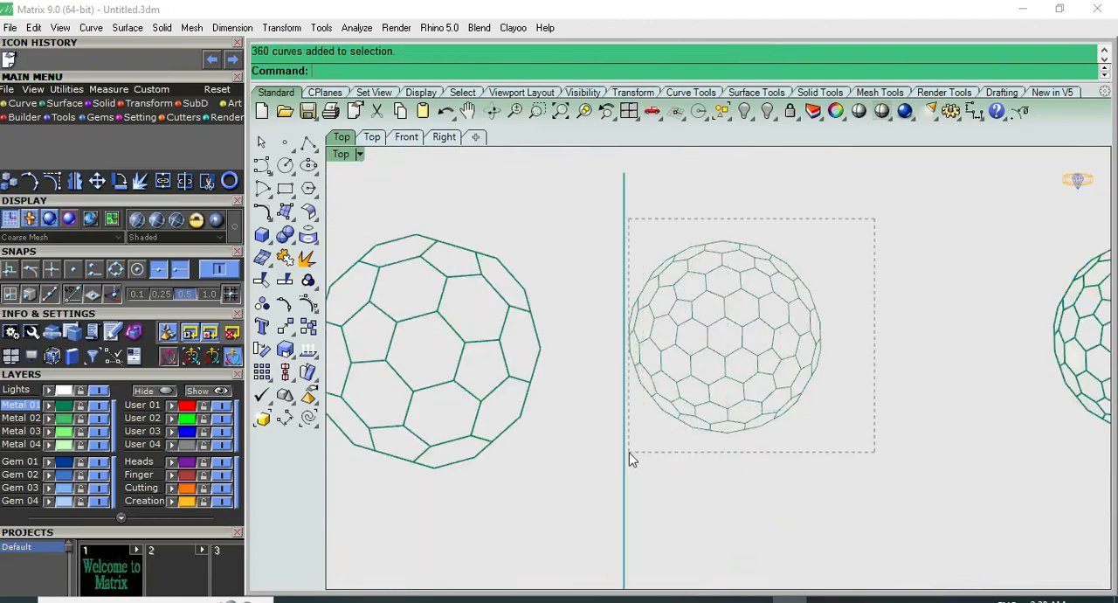
pyautogui.click(292, 241)
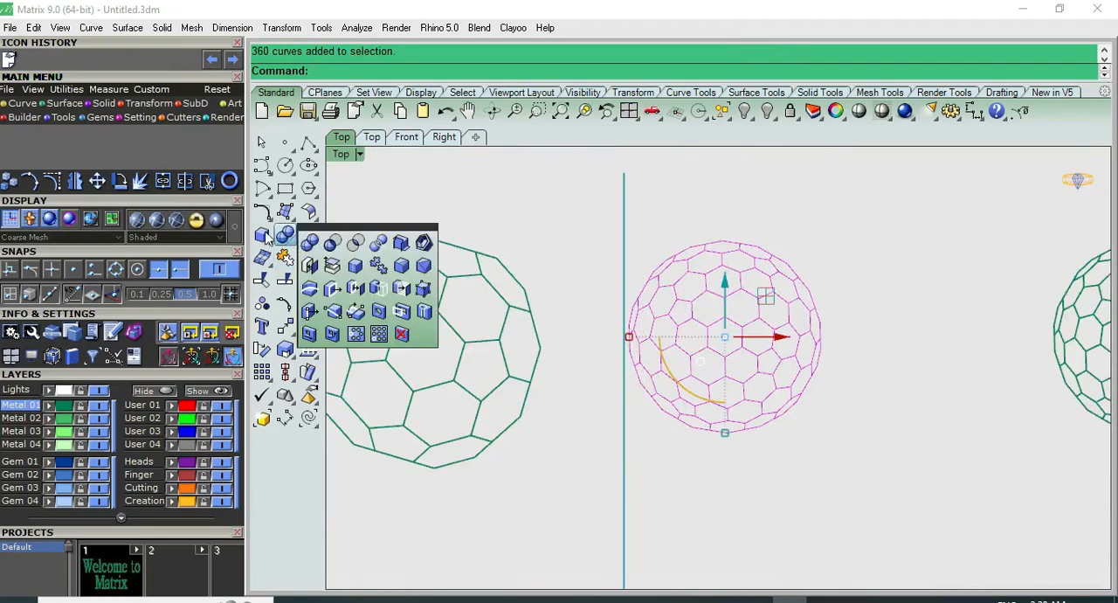
pyautogui.click(263, 236)
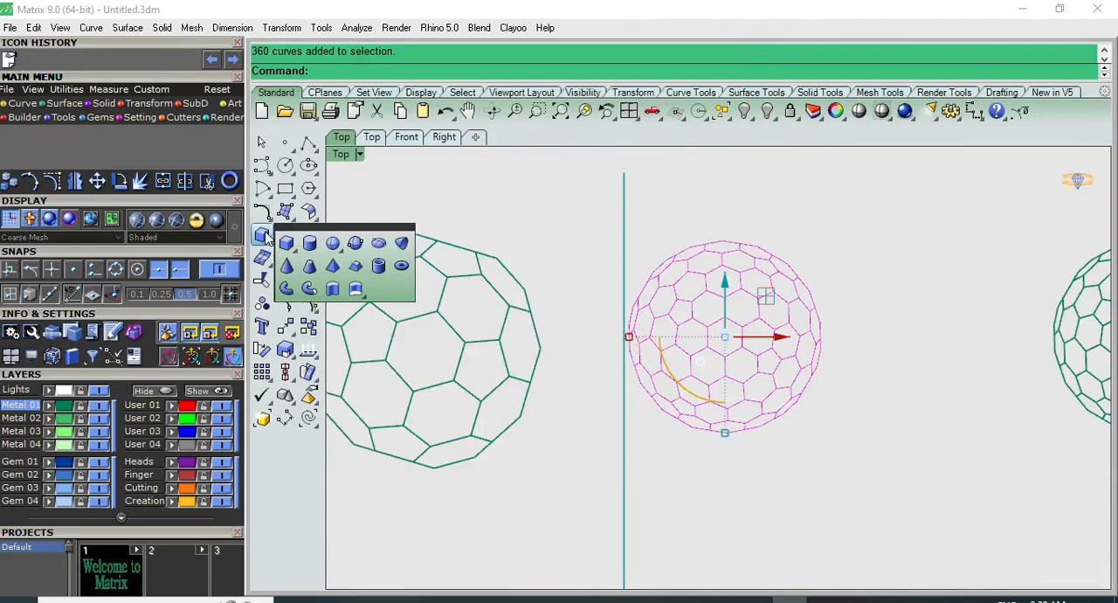
pyautogui.click(307, 291)
pyautogui.press('Return')
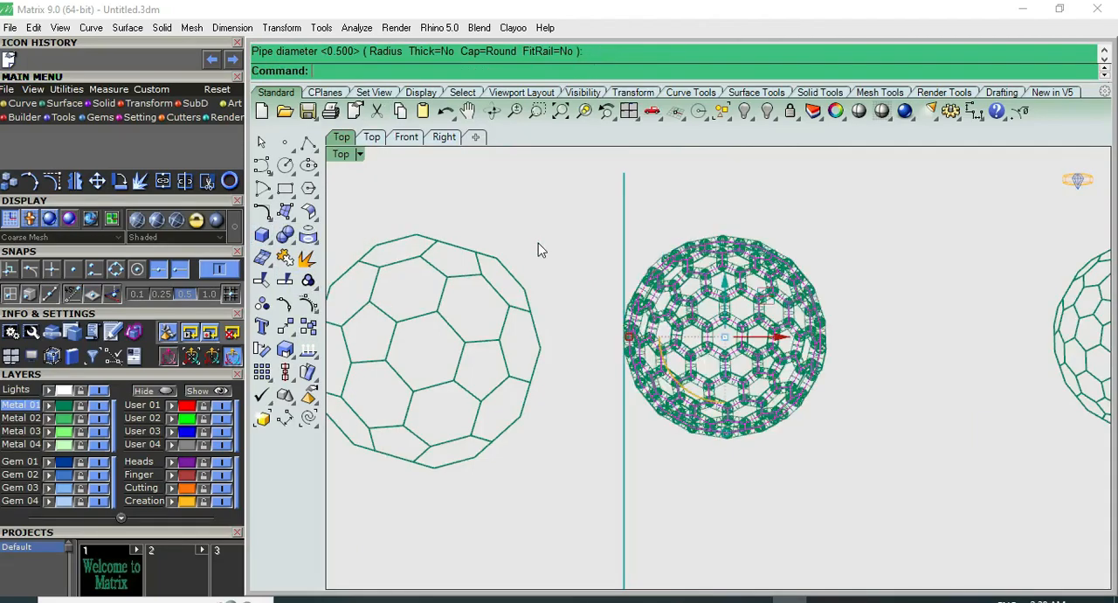
pyautogui.click(830, 224)
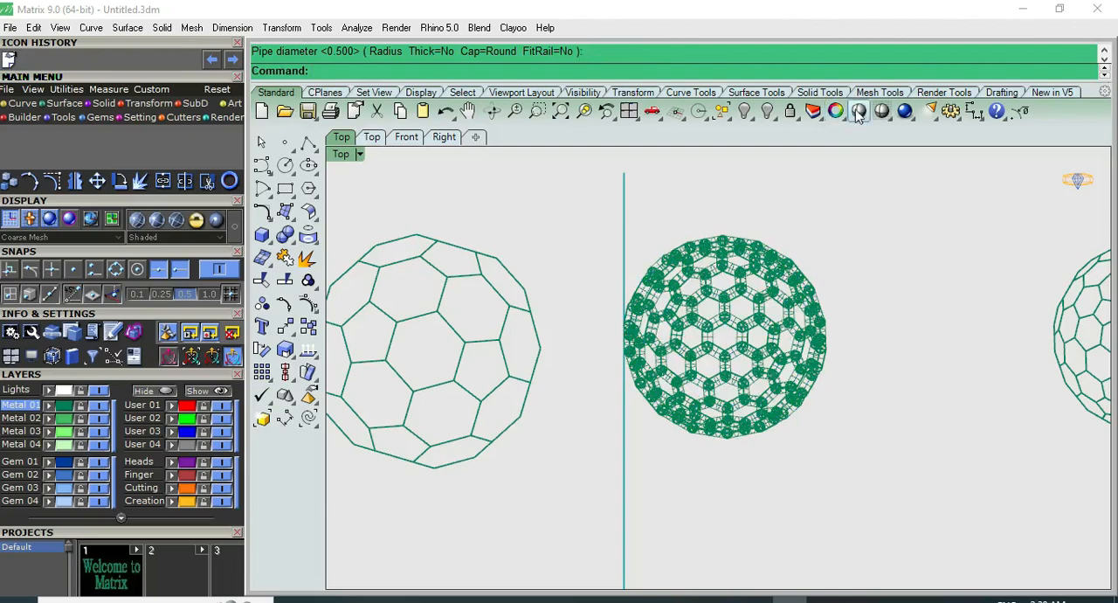
# Examine the piped small ball in shaded display from several view directions
pyautogui.click(859, 113)
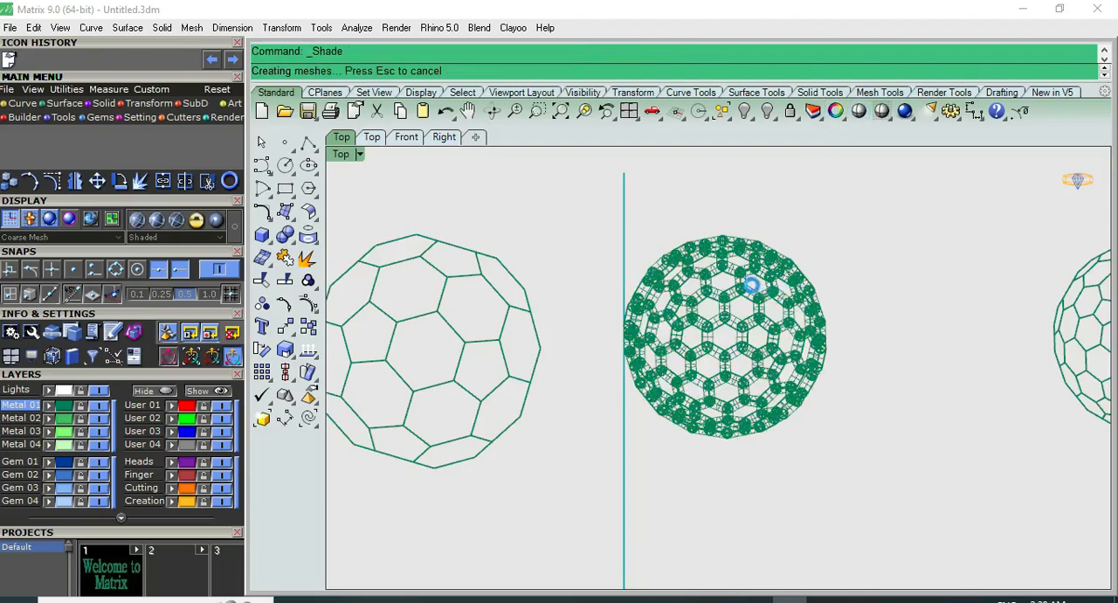
pyautogui.scroll(8, 717, 295)
pyautogui.scroll(-4, 589, 292)
pyautogui.scroll(-2, 590, 295)
pyautogui.press('F4')
pyautogui.scroll(6, 712, 318)
pyautogui.moveTo(690, 320); pyautogui.dragTo(789, 236, button='right')
pyautogui.press('F5')
pyautogui.press('F6')
pyautogui.press('F7')
pyautogui.press('F6')
pyautogui.scroll(-6, 708, 391)
pyautogui.rightClick(601, 463)
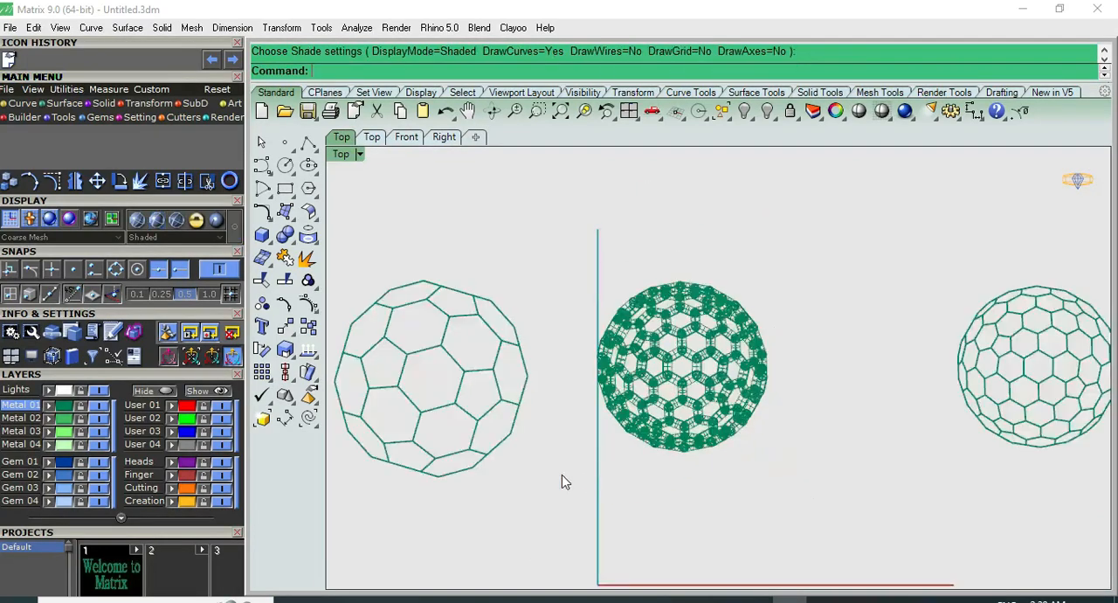
# Extract the wireframe of the larger polyhedron beside the piped ball and move its polysurface away in the negative red-axis direction
pyautogui.moveTo(531, 402); pyautogui.dragTo(691, 402, button='right')
pyautogui.click(664, 363)
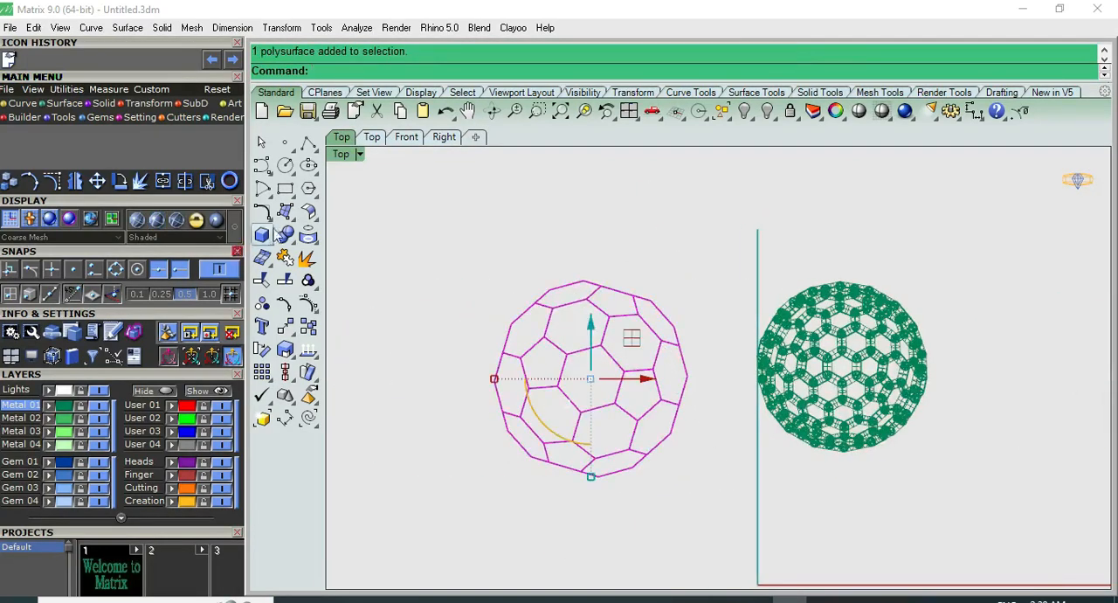
pyautogui.click(312, 239)
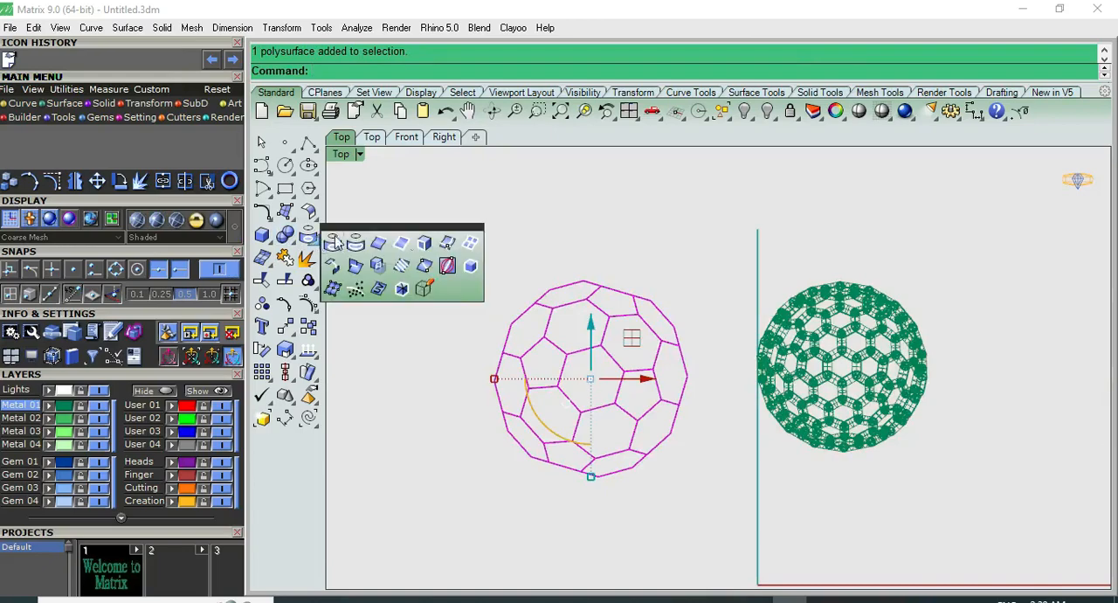
pyautogui.click(468, 243)
pyautogui.click(507, 235)
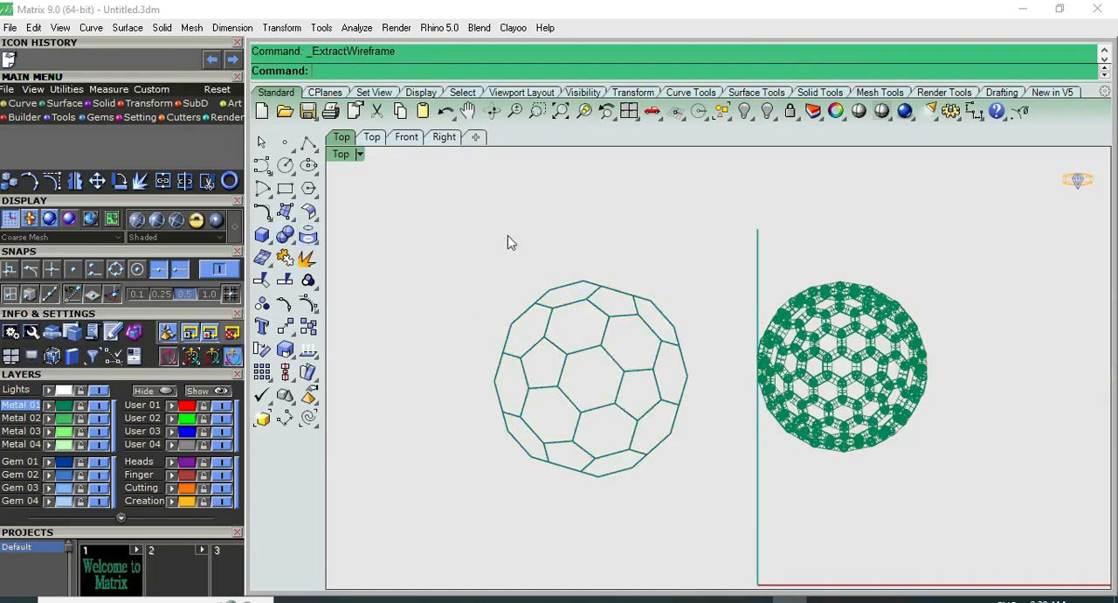
pyautogui.click(586, 313)
pyautogui.click(651, 367)
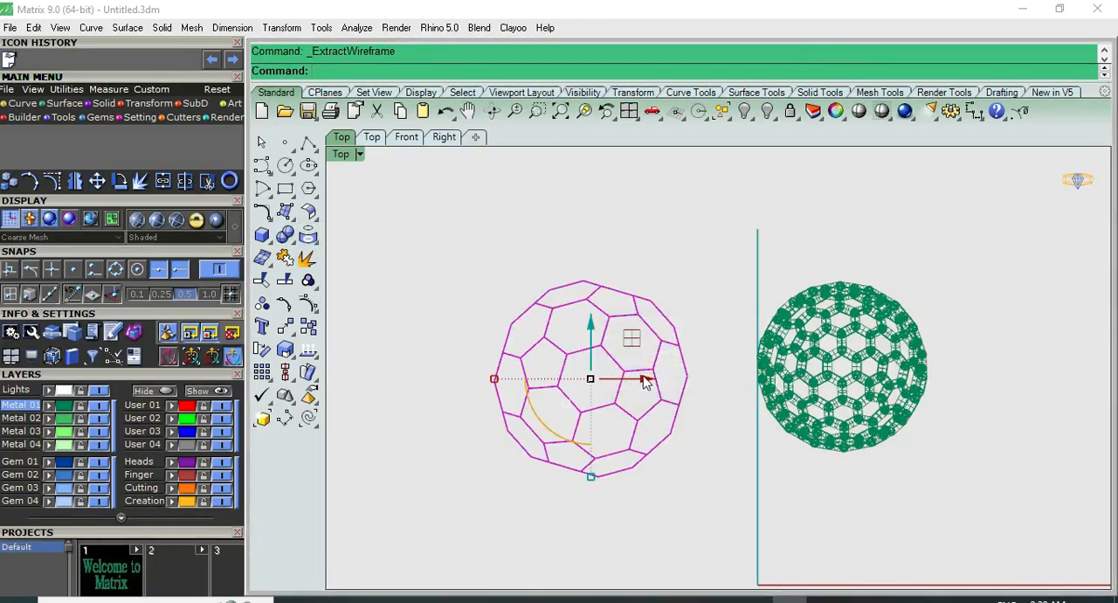
pyautogui.moveTo(643, 383); pyautogui.dragTo(416, 379)
# Pipe the larger ball's extracted curves with round caps, using a diameter of 0.5, and check it in shaded display
pyautogui.moveTo(693, 251); pyautogui.dragTo(623, 431)
pyautogui.moveTo(492, 522); pyautogui.dragTo(494, 520)
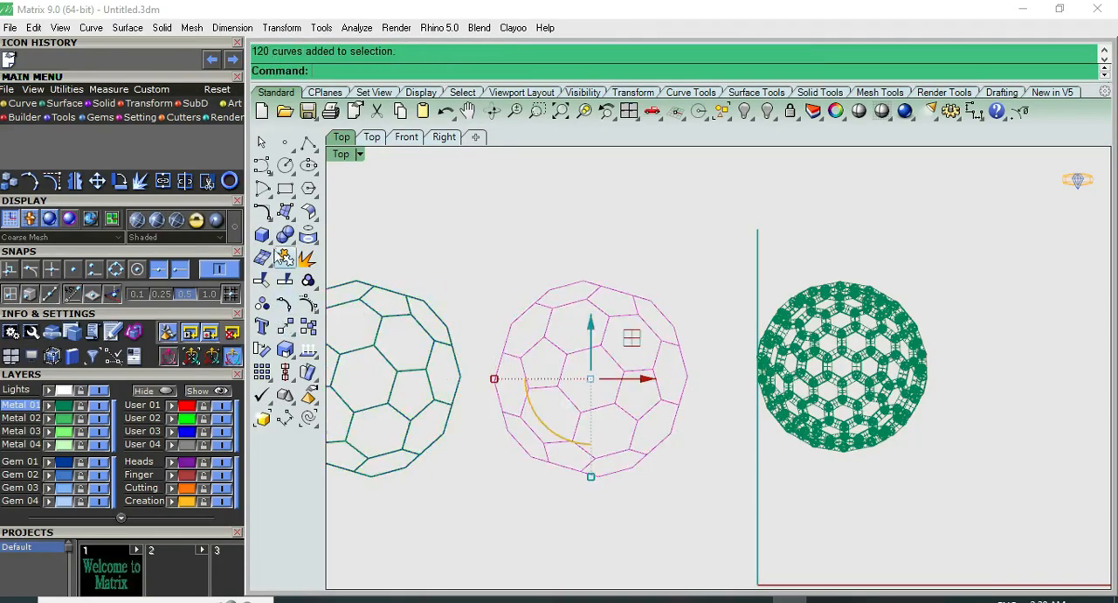
pyautogui.click(285, 236)
pyautogui.click(268, 241)
pyautogui.click(309, 293)
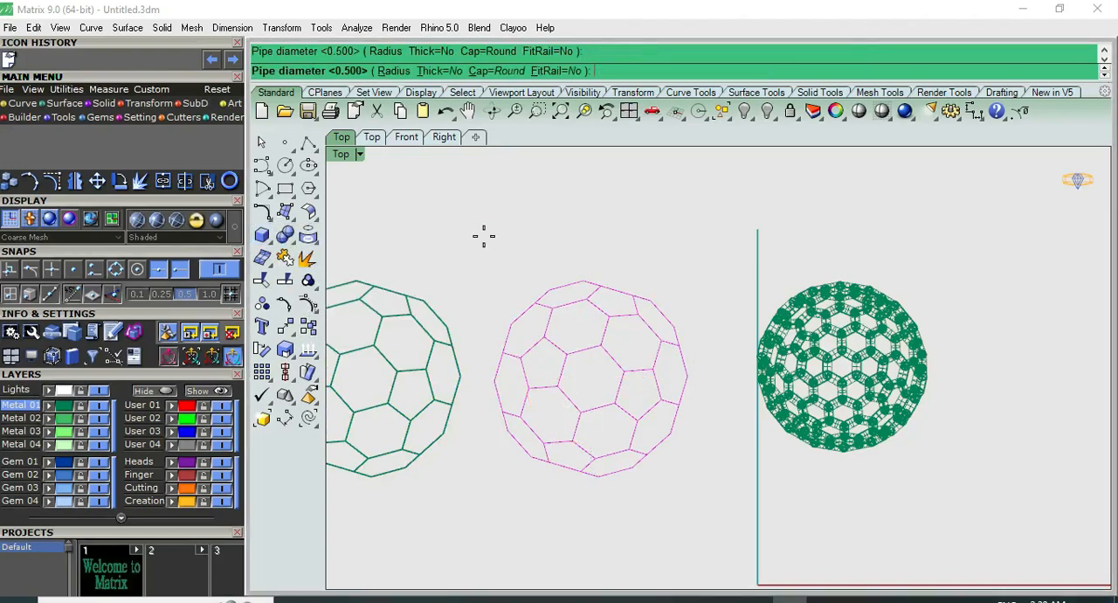
pyautogui.click(525, 220)
pyautogui.click(264, 145)
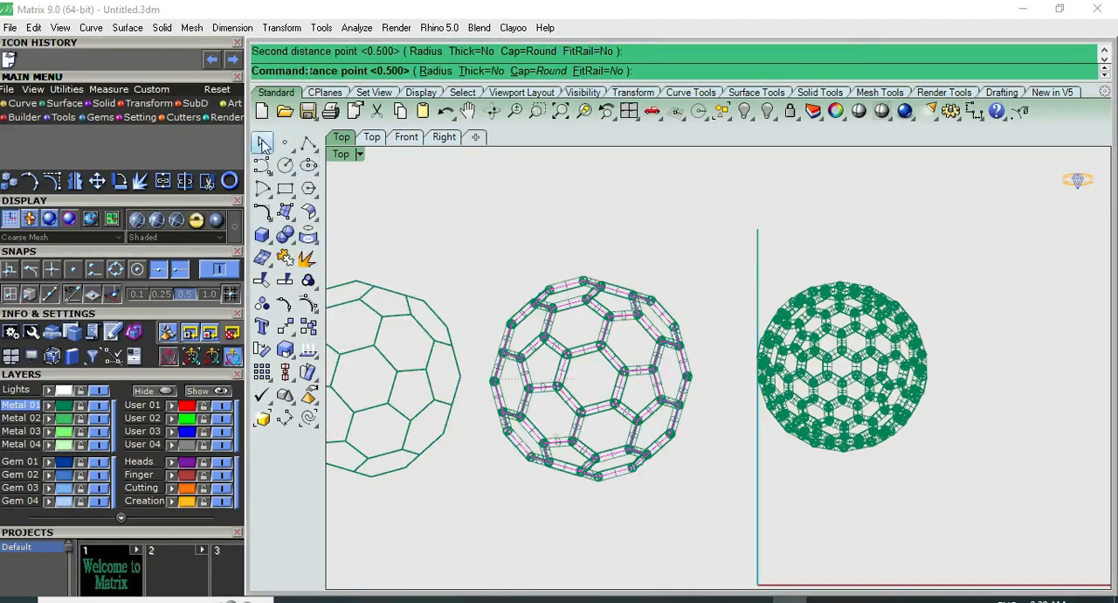
pyautogui.click(858, 111)
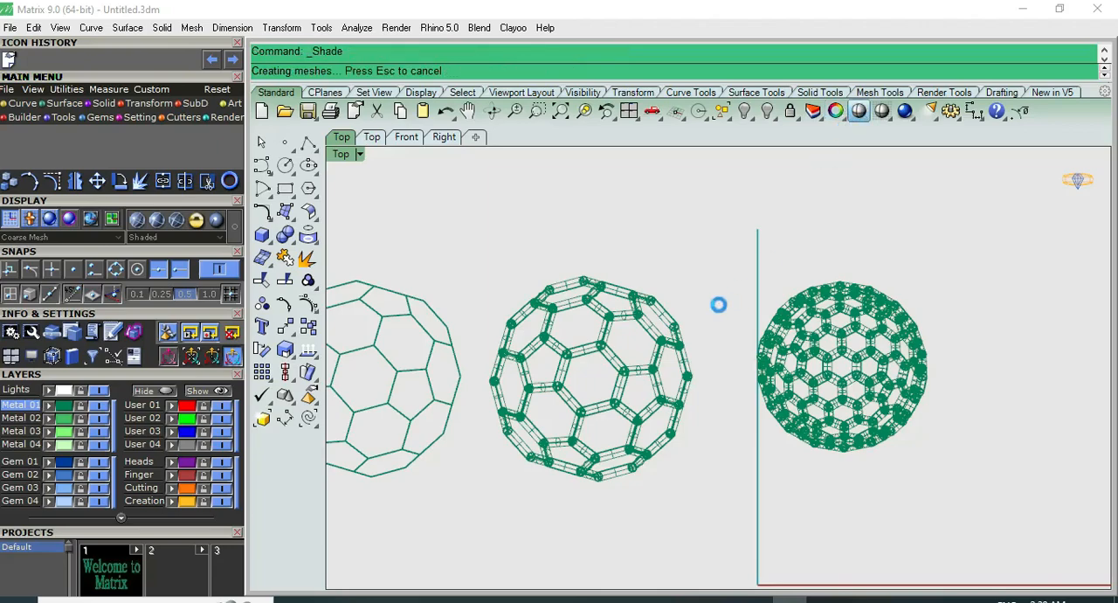
pyautogui.moveTo(706, 311); pyautogui.dragTo(539, 299, button='right')
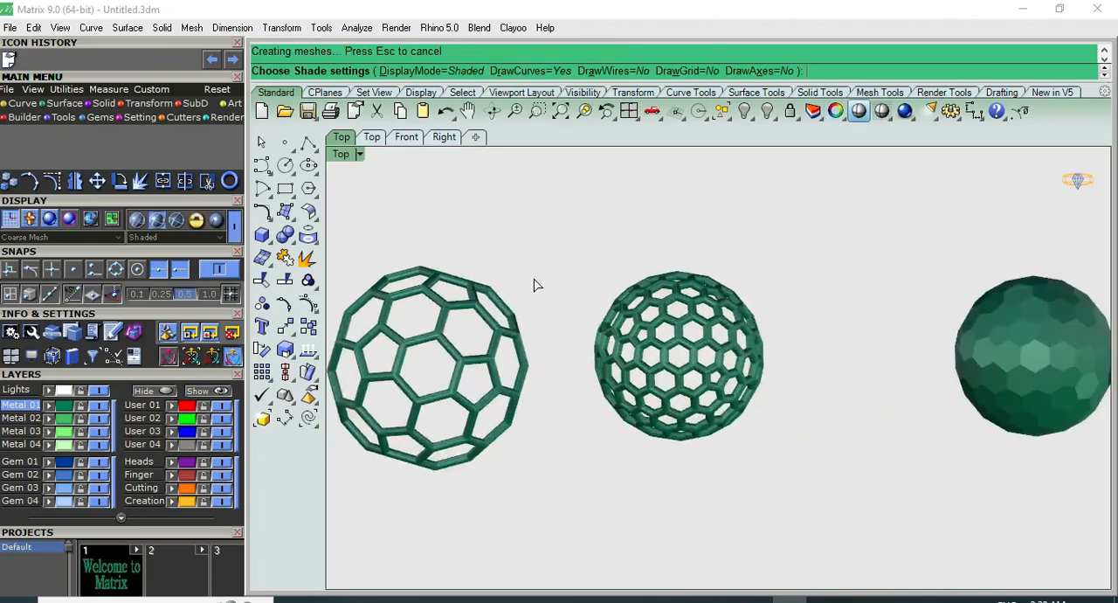
pyautogui.rightClick(535, 276)
# Group the pipes and curves of the larger piped ball
pyautogui.moveTo(330, 504); pyautogui.dragTo(330, 504)
pyautogui.moveTo(446, 310); pyautogui.dragTo(494, 289, button='right')
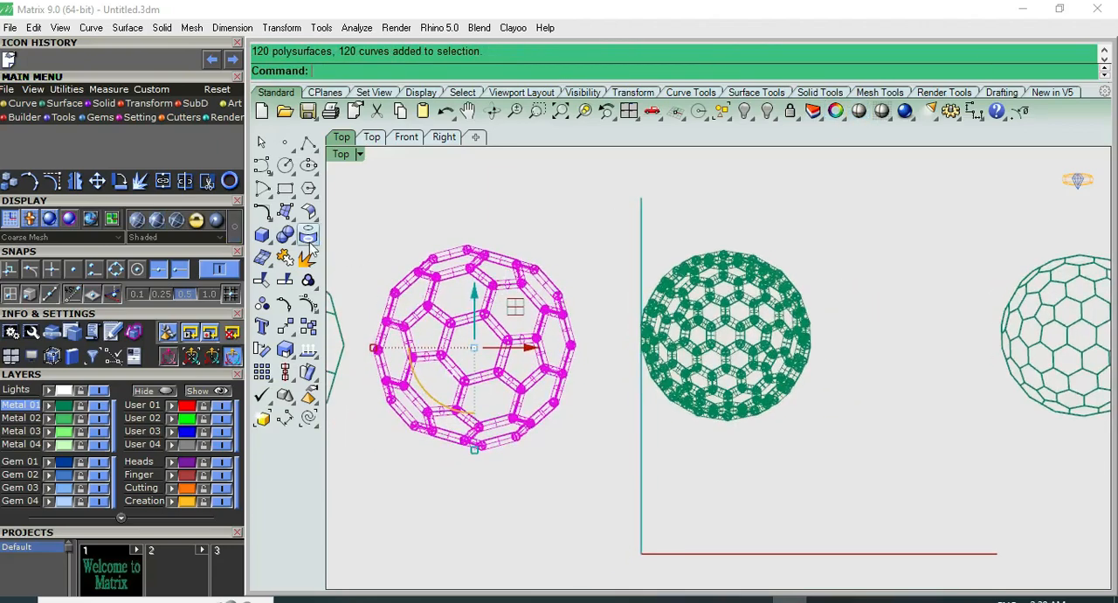
pyautogui.click(306, 280)
# Extract the wireframe of the orange polyhedron beside the large piped deltoidal ball
pyautogui.scroll(-8, 493, 247)
pyautogui.moveTo(792, 302); pyautogui.dragTo(635, 303, button='right')
pyautogui.moveTo(824, 332); pyautogui.dragTo(660, 342, button='right')
pyautogui.click(664, 343)
pyautogui.click(714, 352)
pyautogui.click(904, 326)
pyautogui.moveTo(929, 322); pyautogui.dragTo(783, 328, button='right')
pyautogui.click(311, 245)
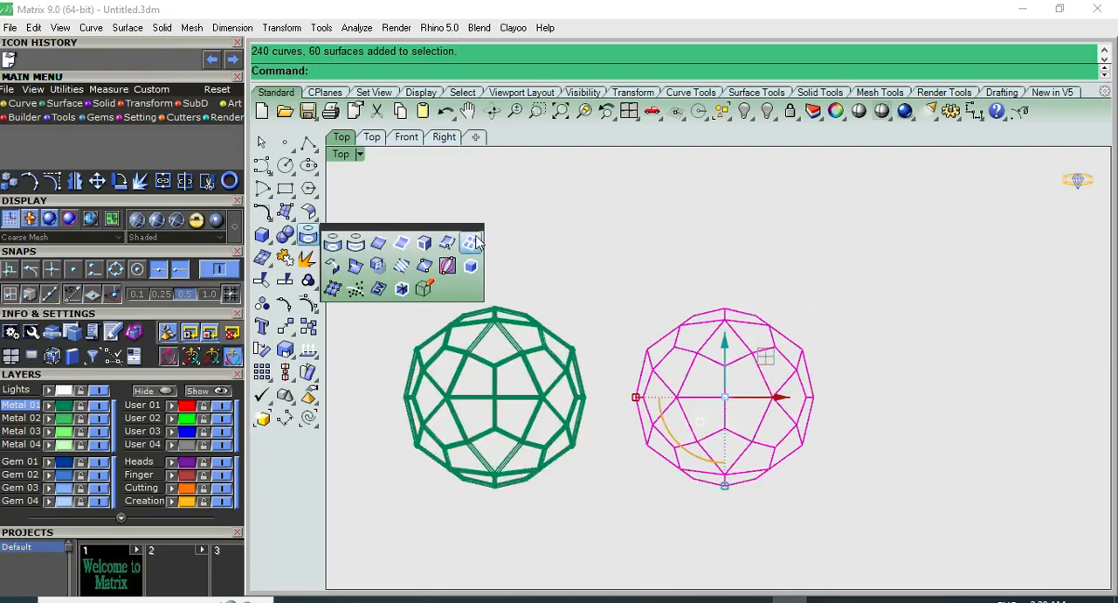
pyautogui.click(445, 259)
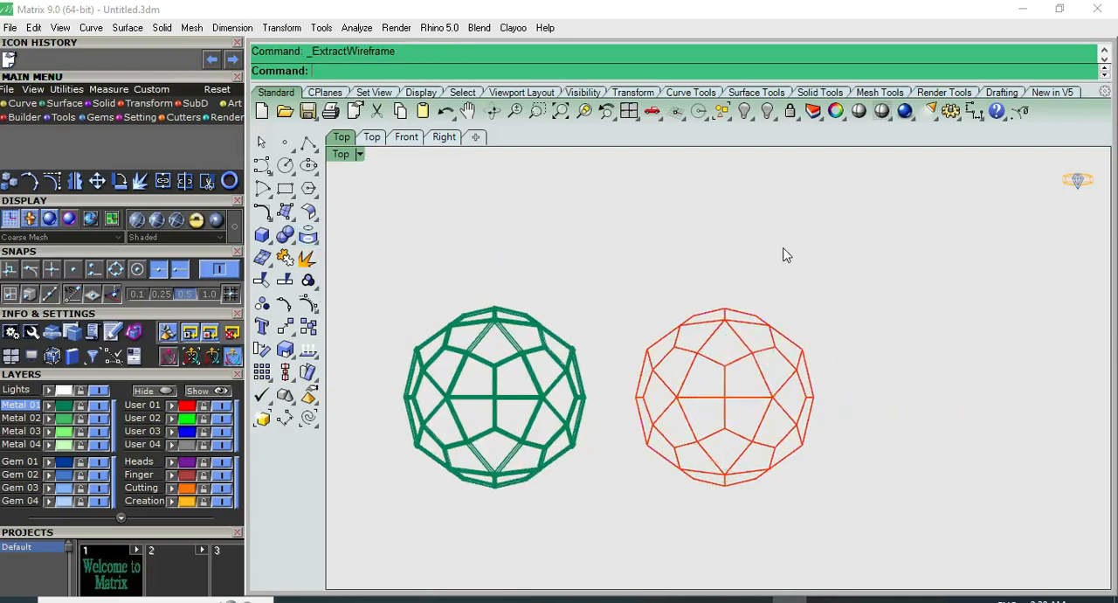
# Try to move the orange polyhedron in the positive red-axis direction, and undo the move
pyautogui.click(748, 351)
pyautogui.moveTo(774, 400); pyautogui.dragTo(1011, 403)
pyautogui.hotkey('ctrl', 'z')
pyautogui.click(916, 327)
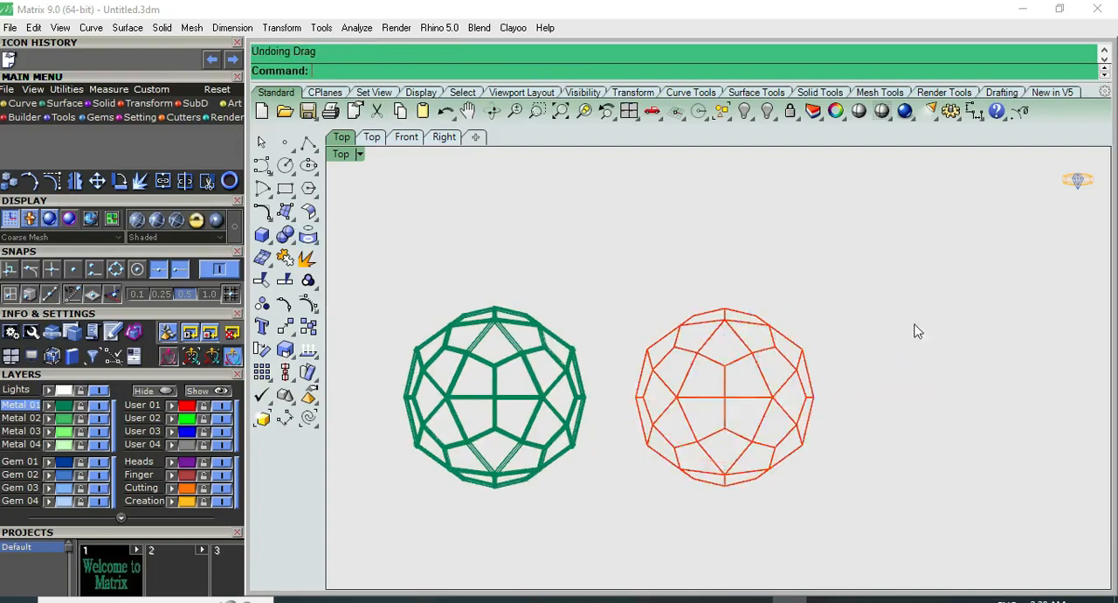
# Extract the wireframe of the selected orange polyhedron once more
pyautogui.scroll(3, 784, 357)
pyautogui.click(758, 363)
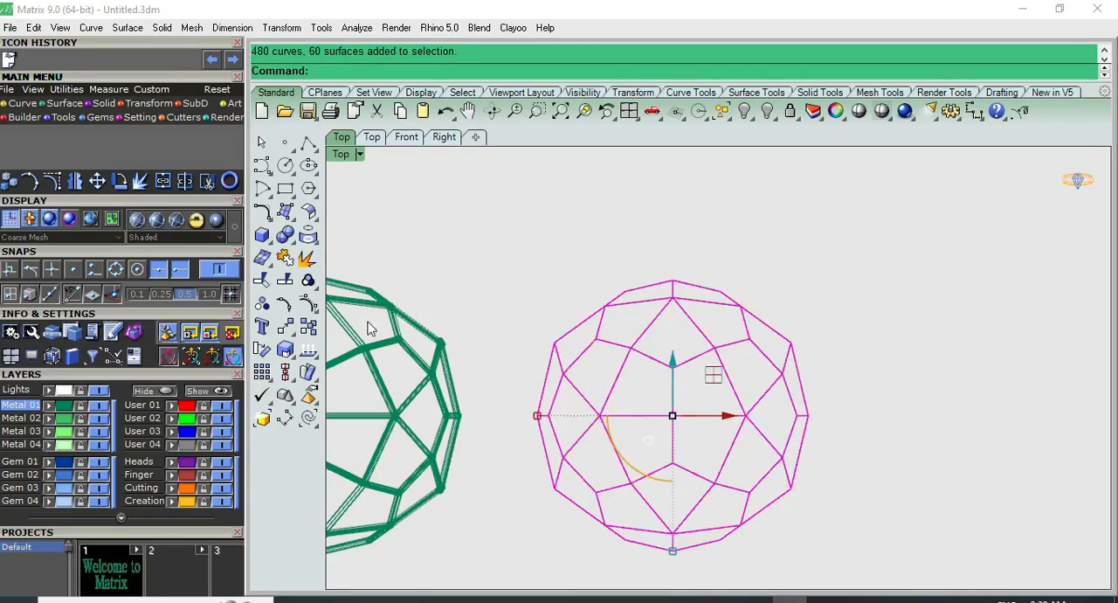
pyautogui.click(307, 235)
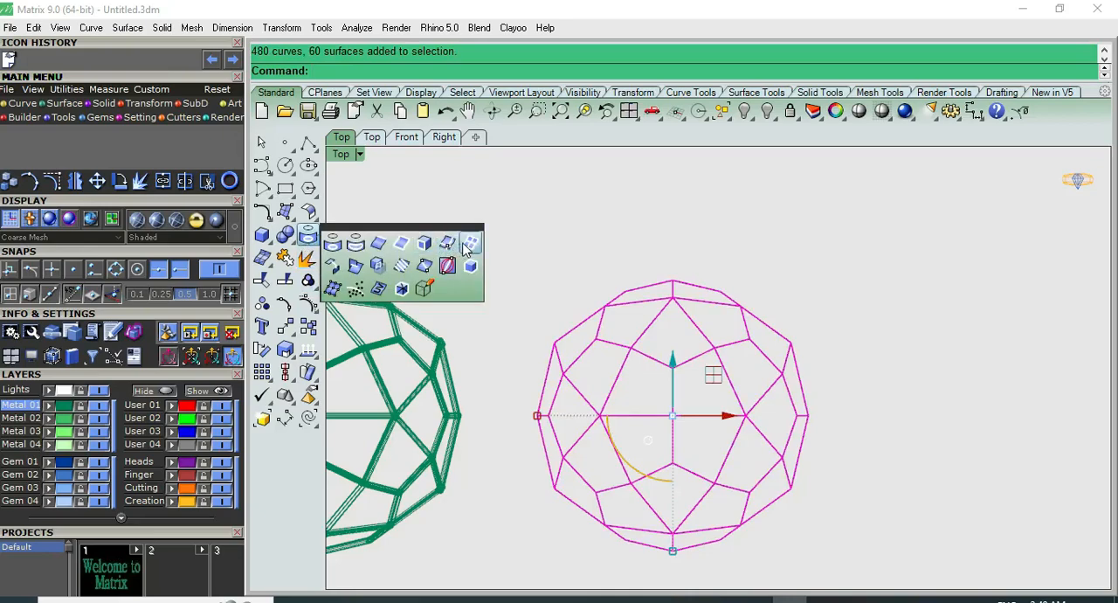
pyautogui.click(468, 245)
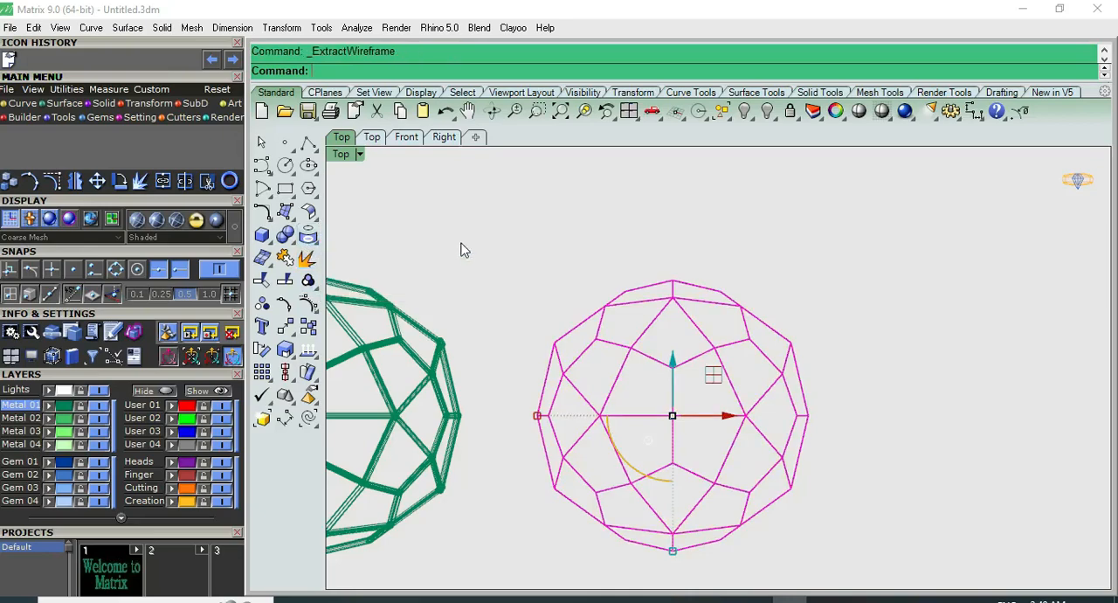
pyautogui.click(603, 311)
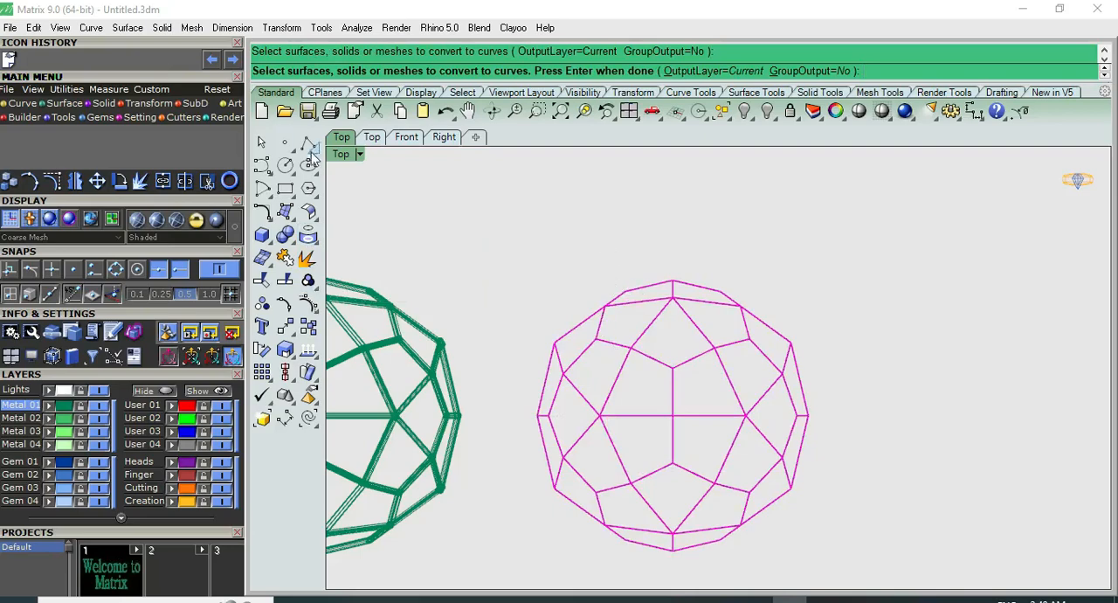
pyautogui.click(257, 150)
# Try to move the orange polyhedron in the positive green-axis direction, undo the move and clear the selection
pyautogui.click(686, 284)
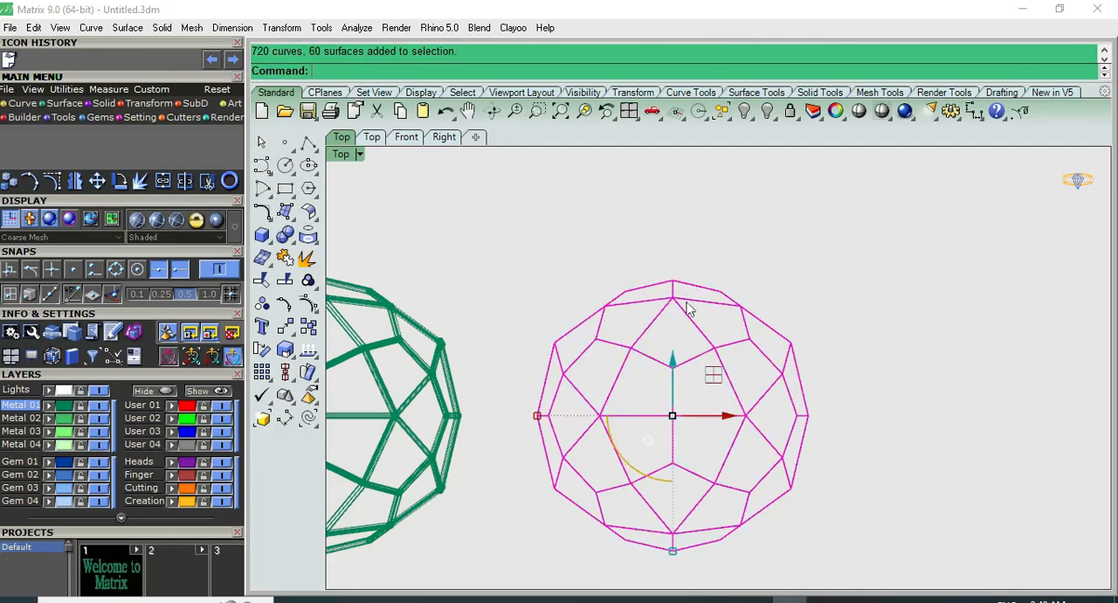
pyautogui.moveTo(684, 378); pyautogui.dragTo(673, 247)
pyautogui.hotkey('ctrl', 'z')
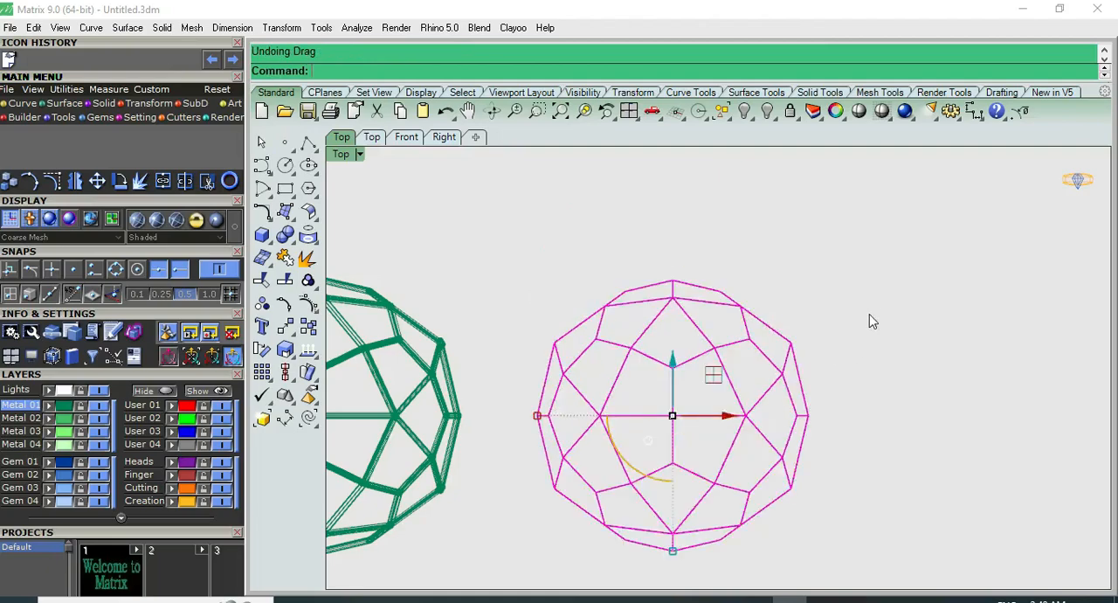
pyautogui.press('Escape')
# Start a new polyhedron and preview the types from Disdyakis Dodecahedron through Dual Geodesic Icosahedron Pattern 29
pyautogui.scroll(-3, 891, 314)
pyautogui.scroll(-2, 891, 310)
pyautogui.moveTo(689, 392); pyautogui.dragTo(825, 328, button='right')
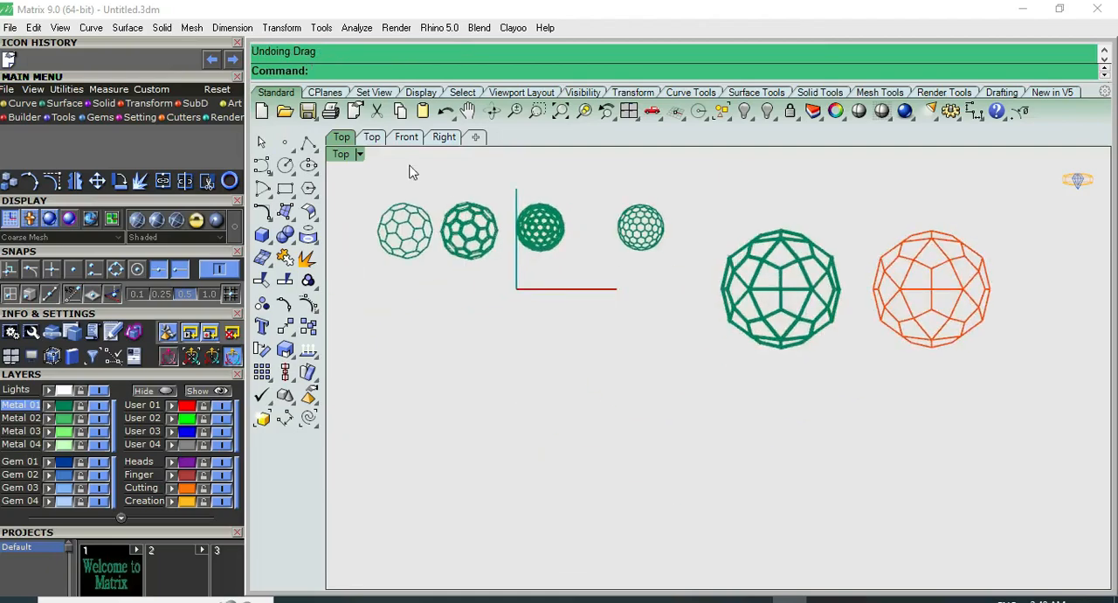
pyautogui.rightClick(325, 68)
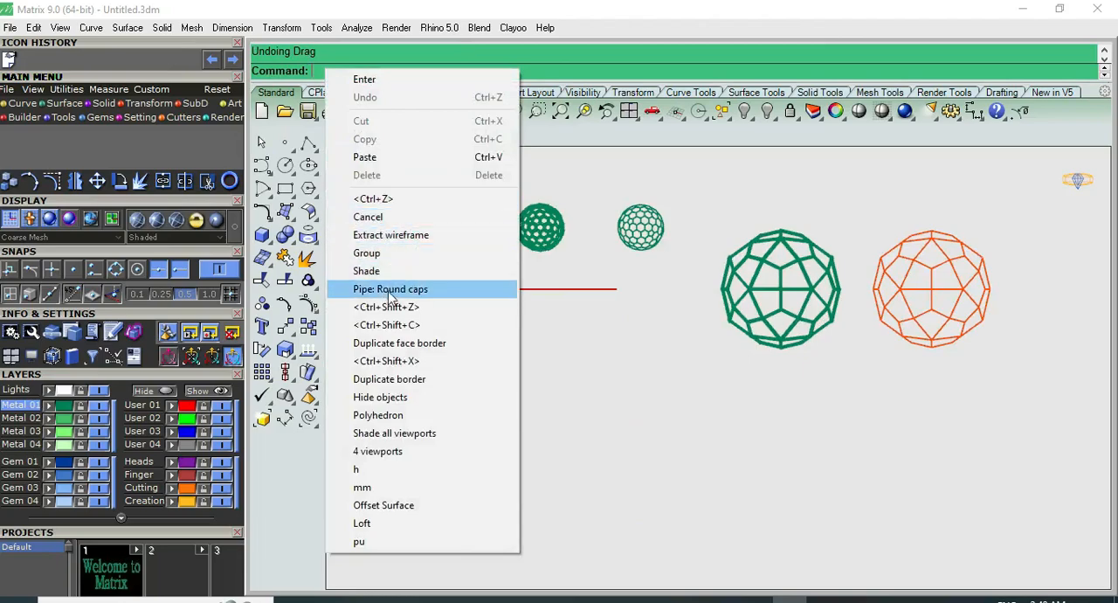
pyautogui.click(377, 414)
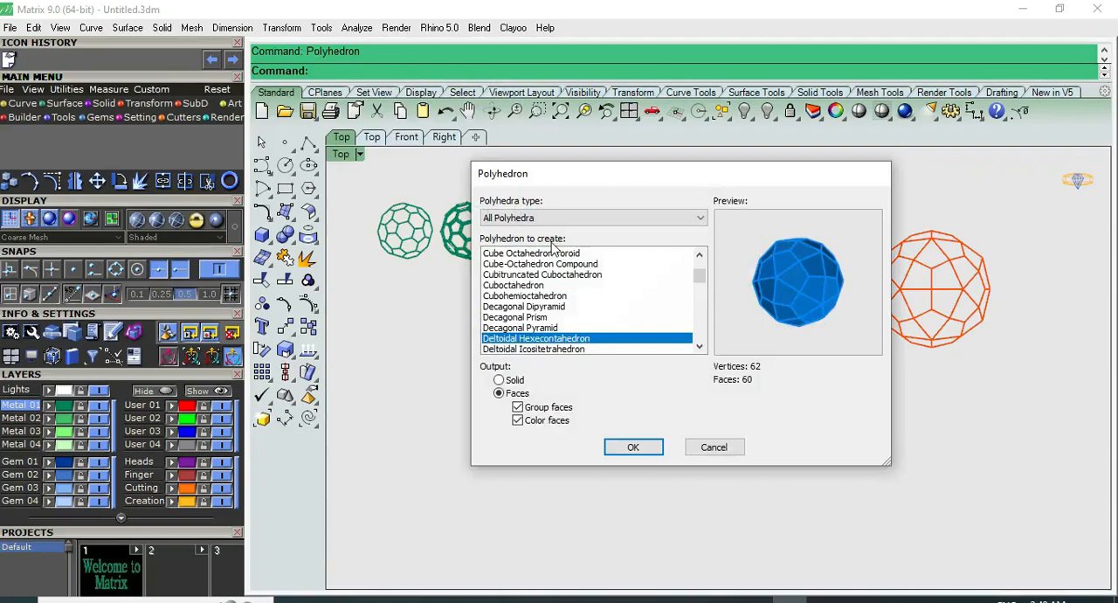
pyautogui.scroll(-3, 583, 281)
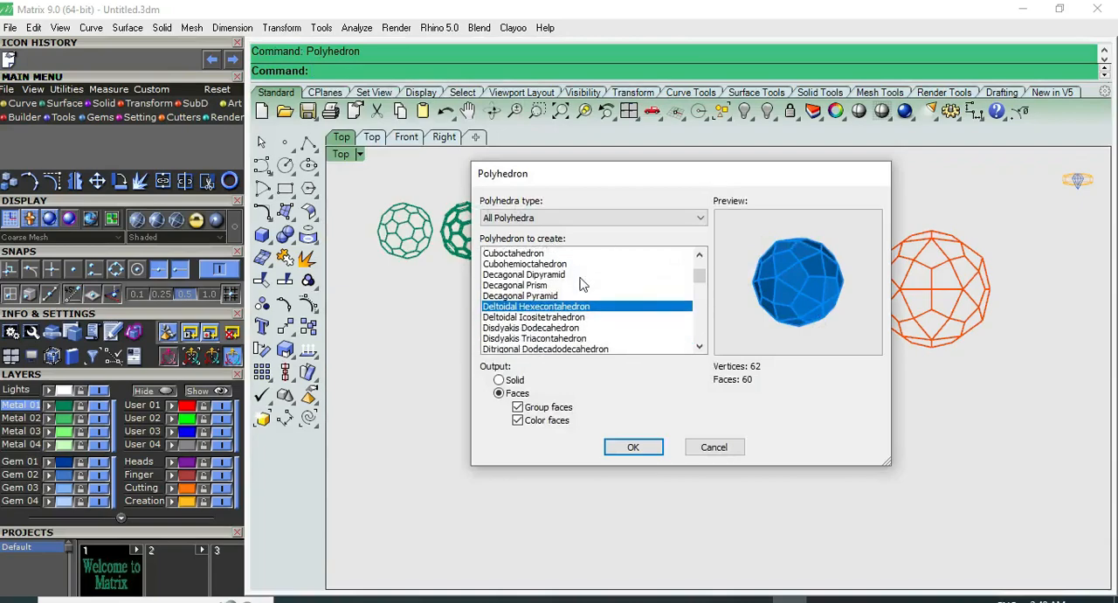
pyautogui.click(553, 329)
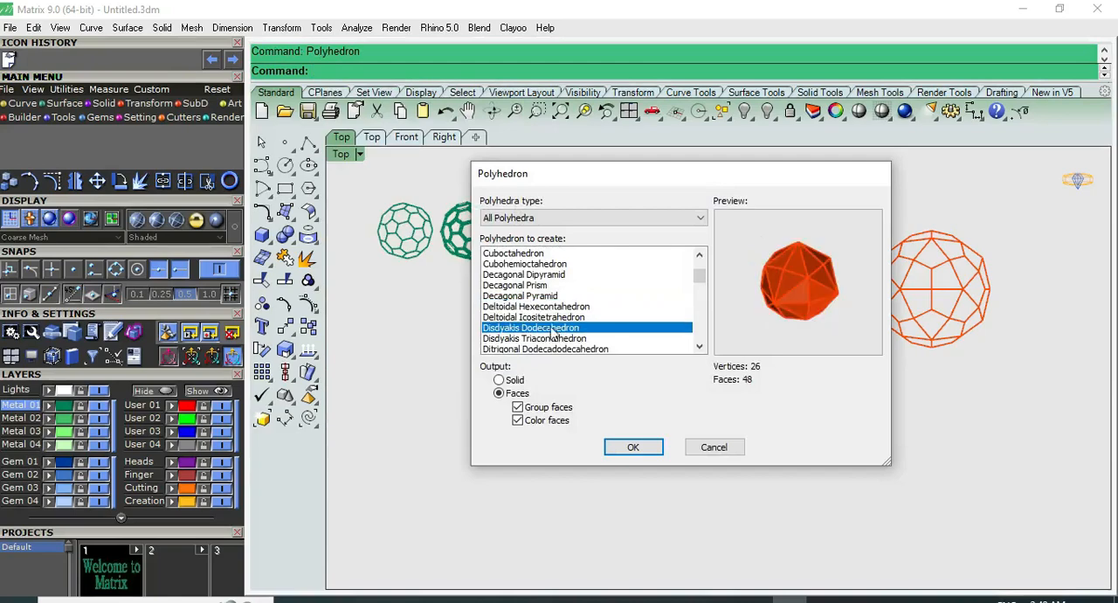
pyautogui.press('Down')
pyautogui.press('Down')
pyautogui.press('Down')
pyautogui.press('Down')
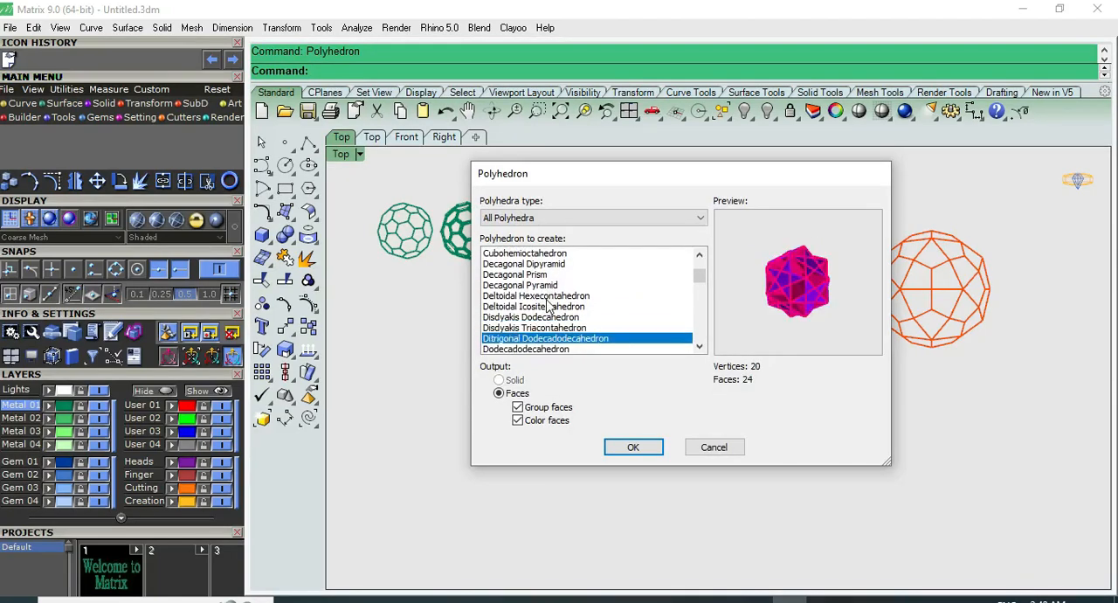
pyautogui.press('Down')
pyautogui.press('Up')
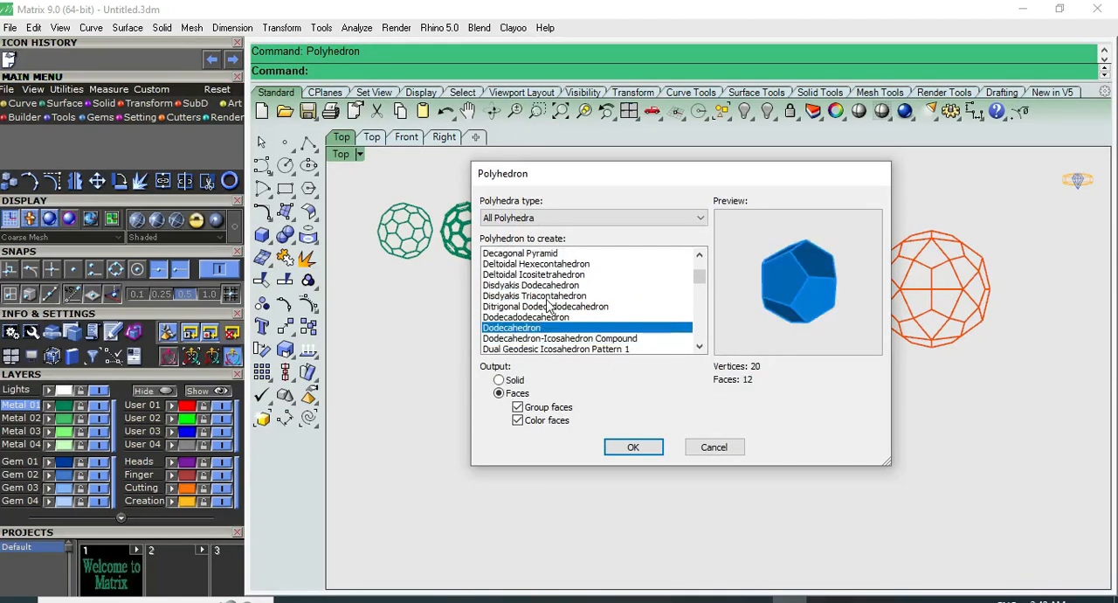
pyautogui.press('Down')
pyautogui.press('Down')
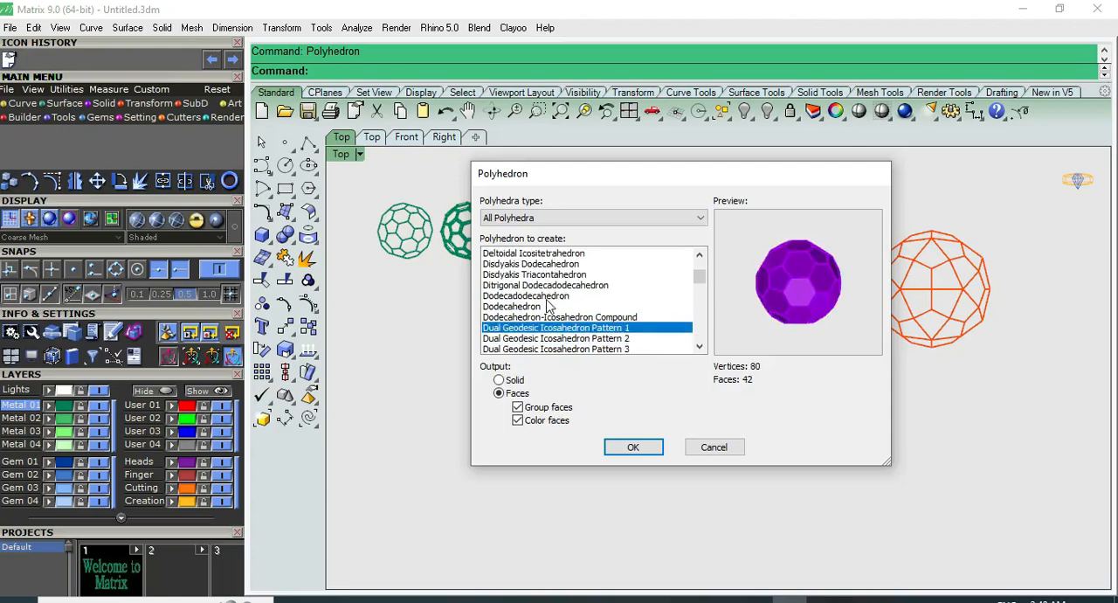
pyautogui.press('Down')
pyautogui.press('Down')
pyautogui.press('Down')
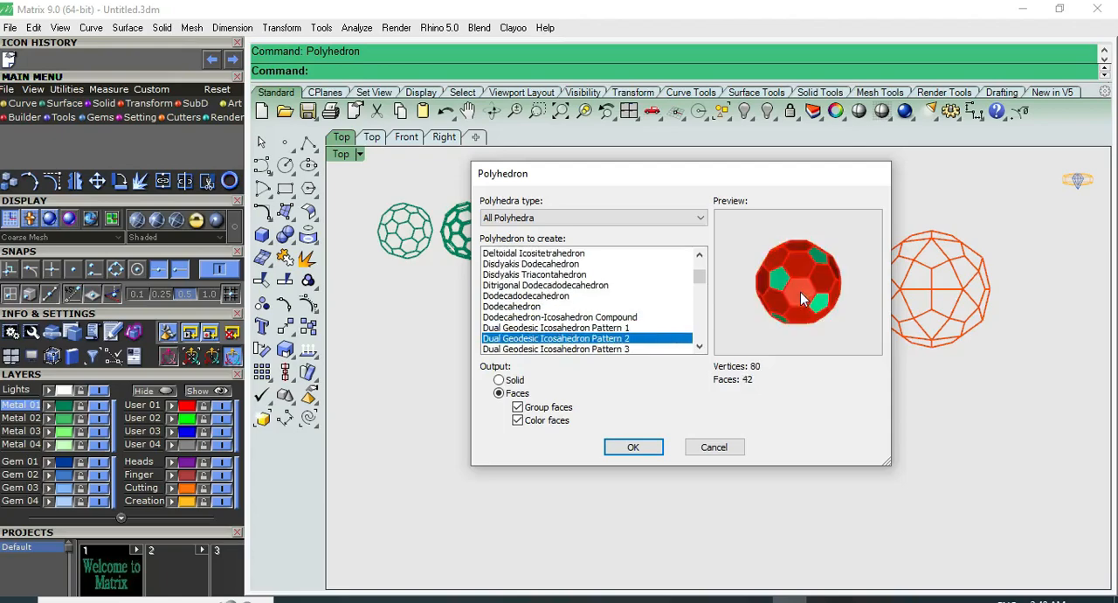
pyautogui.press('Down')
pyautogui.press('Down')
pyautogui.press('Down')
pyautogui.press('Down')
pyautogui.press('Down')
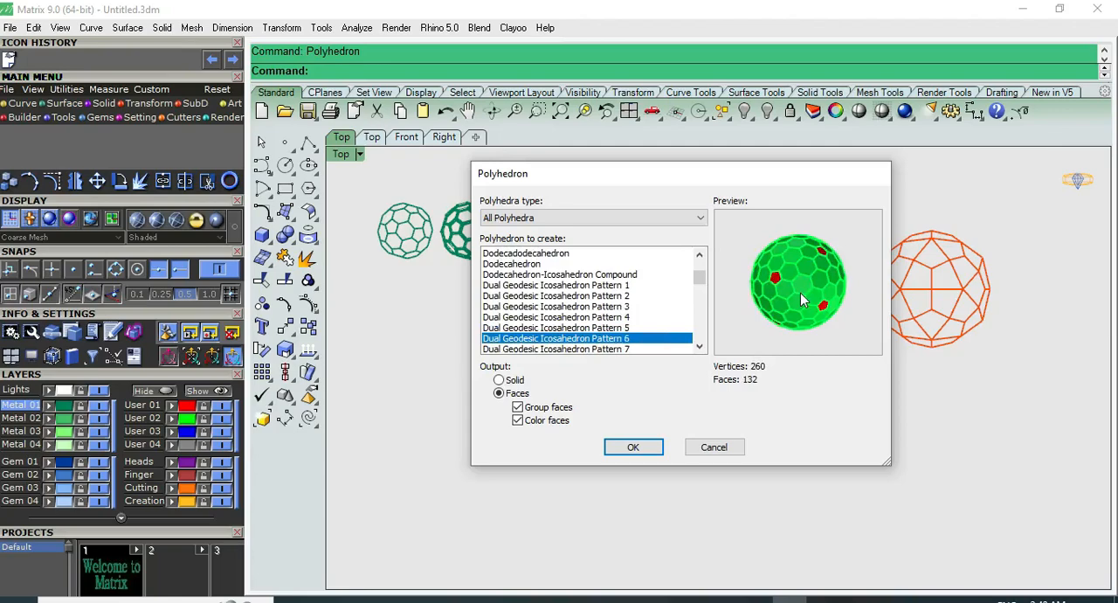
pyautogui.press('Down')
pyautogui.press('Down')
pyautogui.press('Down')
pyautogui.press('Down')
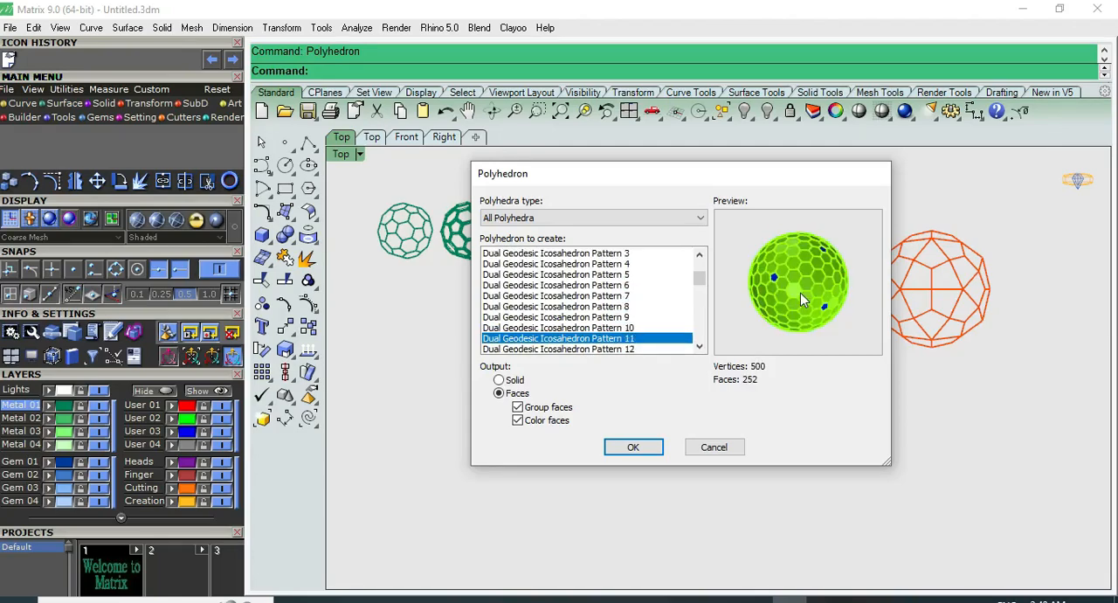
pyautogui.press('Down')
pyautogui.press('Down')
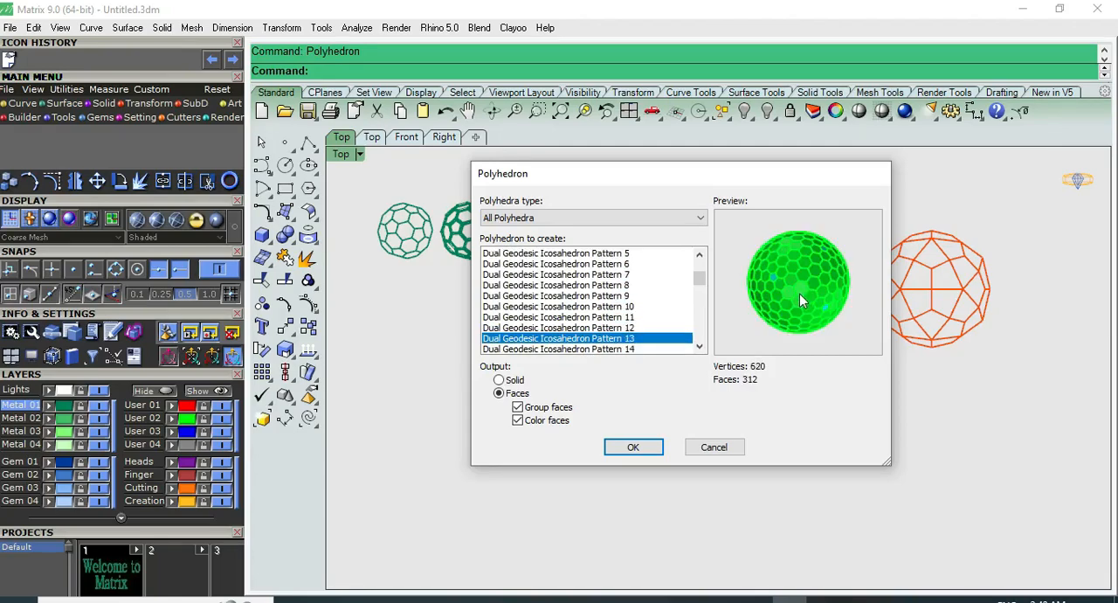
pyautogui.press('Down')
pyautogui.press('Down')
pyautogui.press('Down')
pyautogui.press('Down')
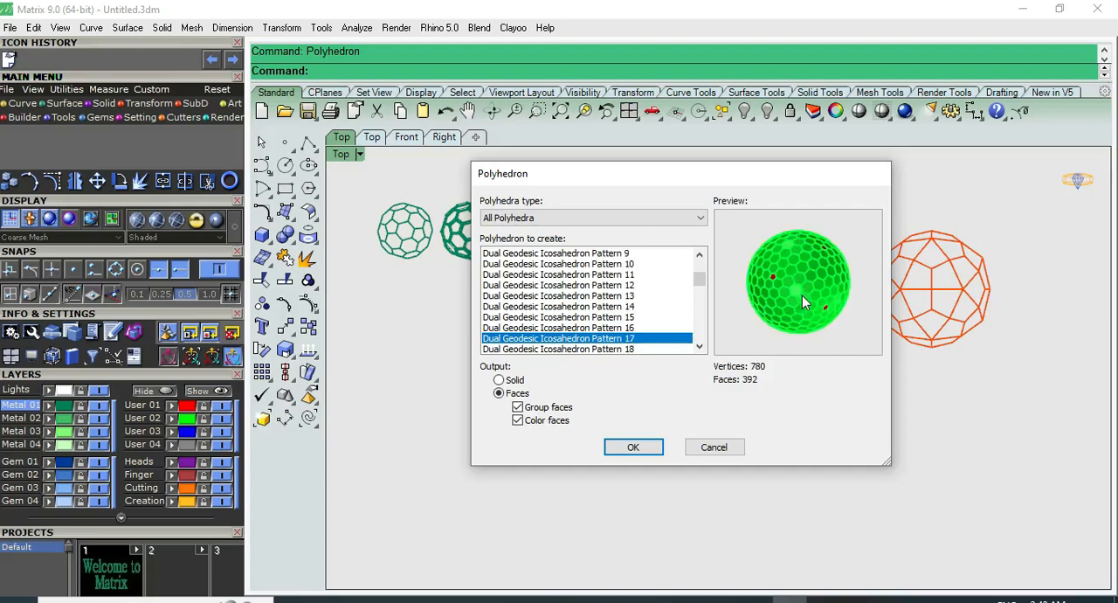
pyautogui.press('Down')
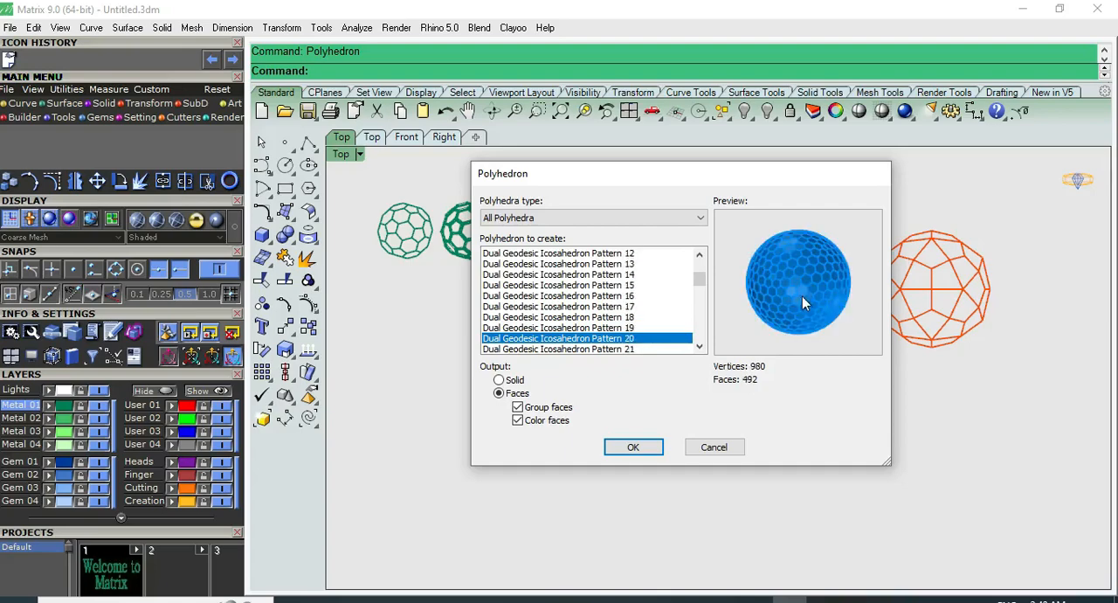
pyautogui.press('Down')
pyautogui.press('Down')
pyautogui.press('Down')
pyautogui.press('Down')
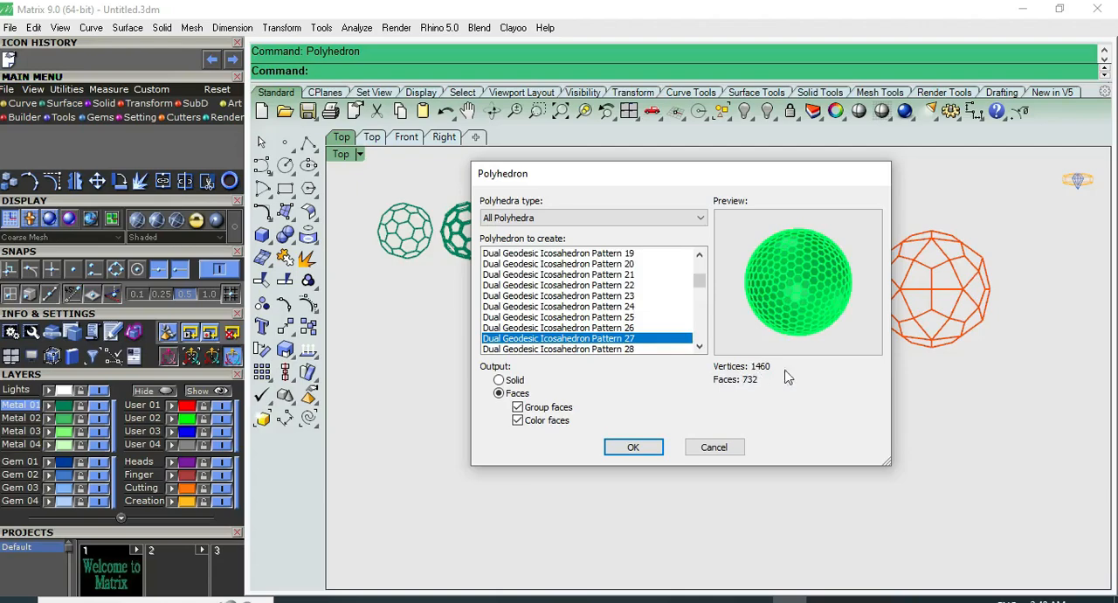
pyautogui.press('Down')
pyautogui.press('Down')
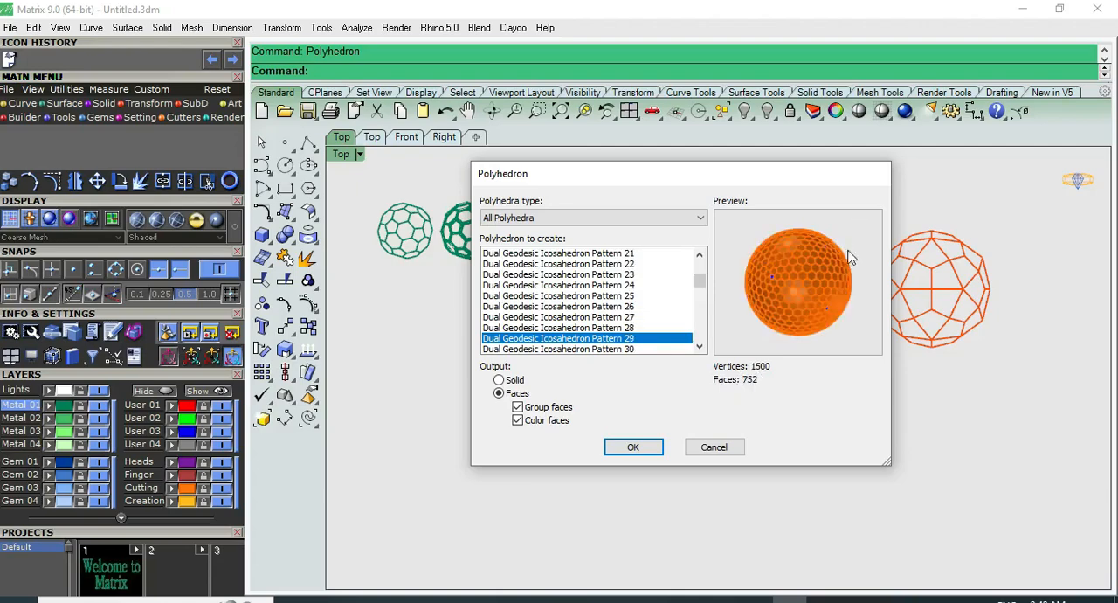
# Create a Dual Snub Hexpropello Dodecahedron with grouped, coloured faces in the empty area below the small balls
pyautogui.press('Down')
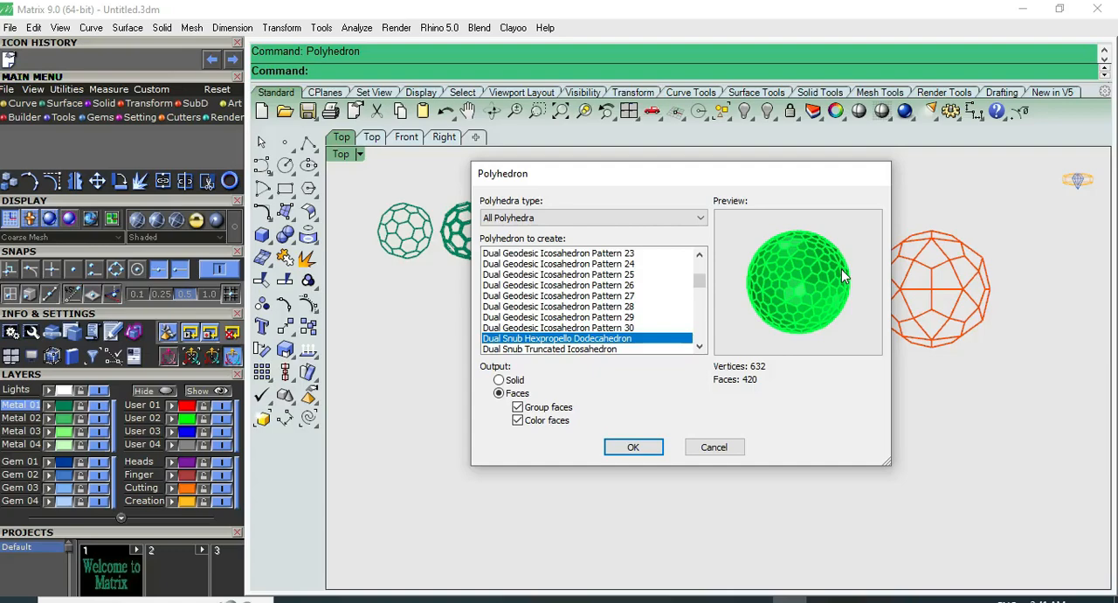
pyautogui.click(634, 448)
pyautogui.click(510, 414)
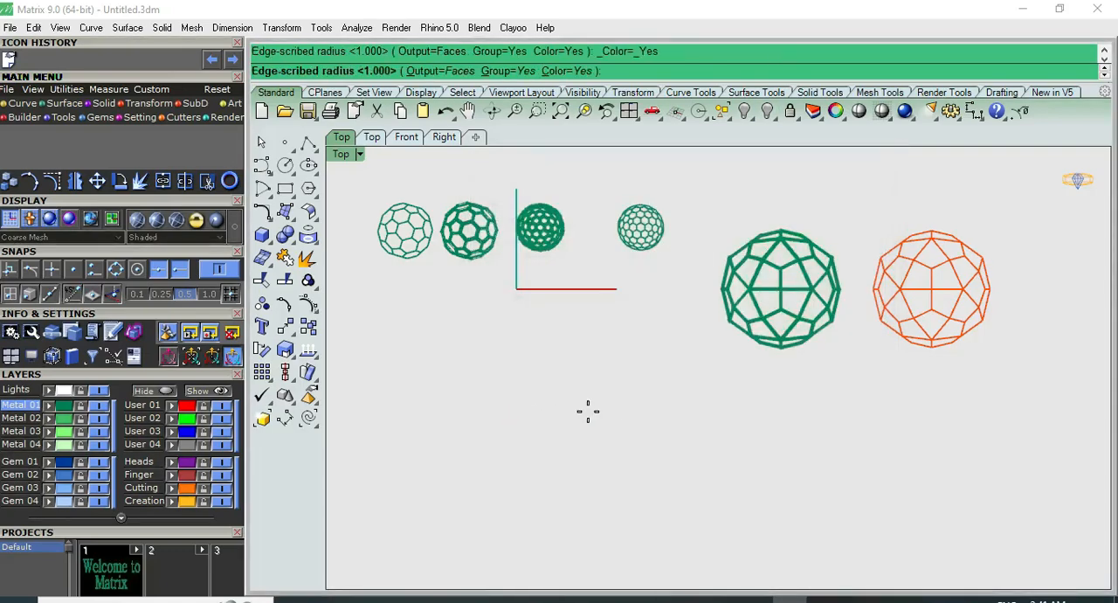
pyautogui.click(589, 410)
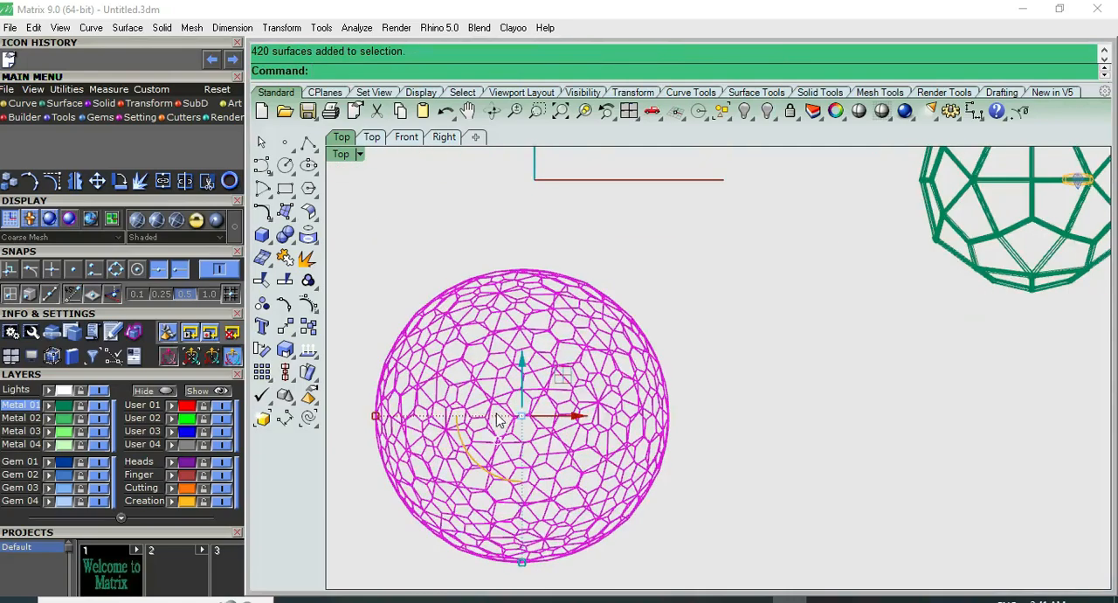
# Extract the wireframe of the selected Dual Snub Hexpropello Dodecahedron
pyautogui.click(309, 236)
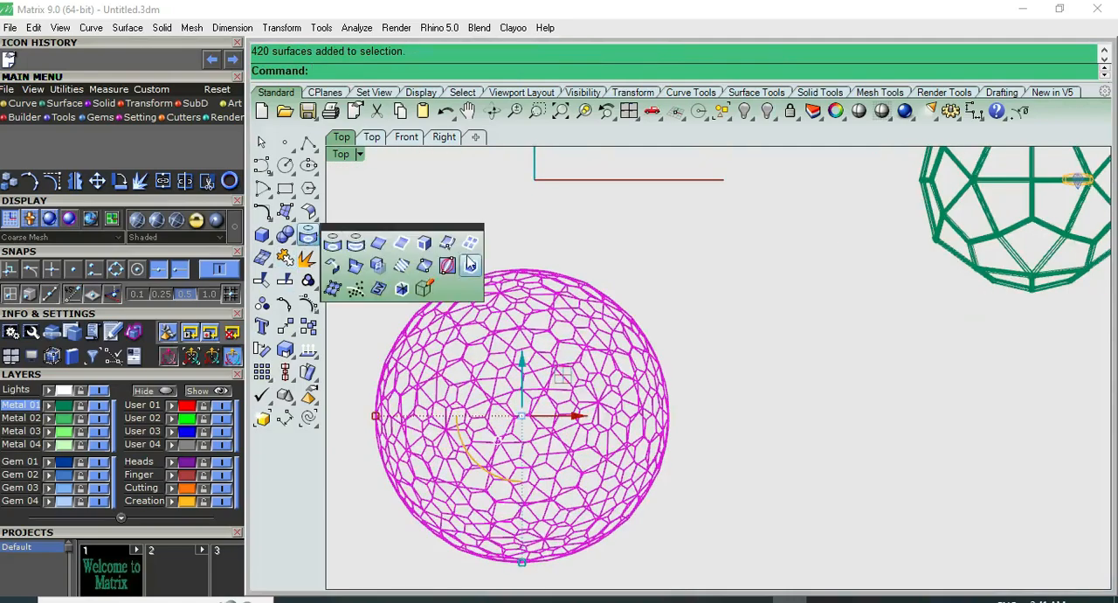
pyautogui.click(471, 243)
pyautogui.click(558, 332)
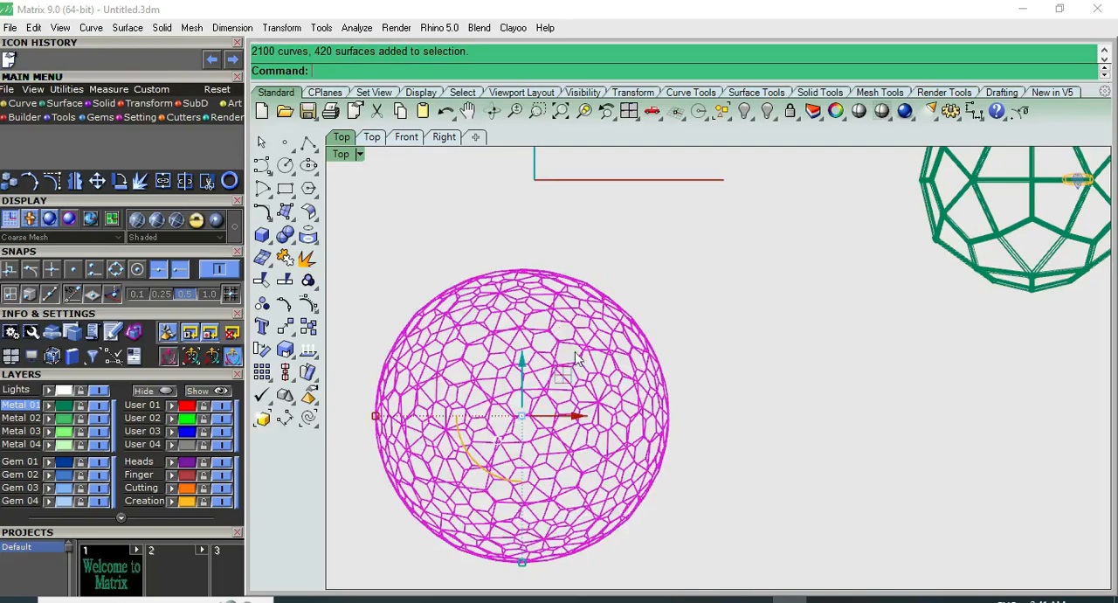
# Try to separate the extracted wireframe from the polyhedron by moving it along the red axis, and bring the selection back below the small balls
pyautogui.moveTo(572, 414); pyautogui.dragTo(926, 417)
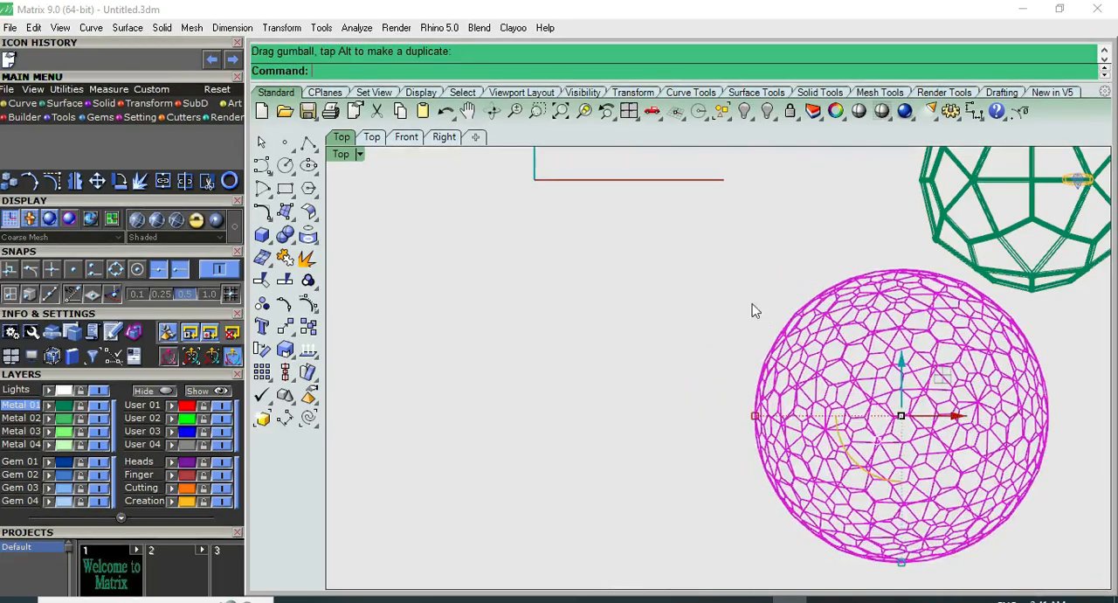
pyautogui.click(706, 302)
pyautogui.click(826, 366)
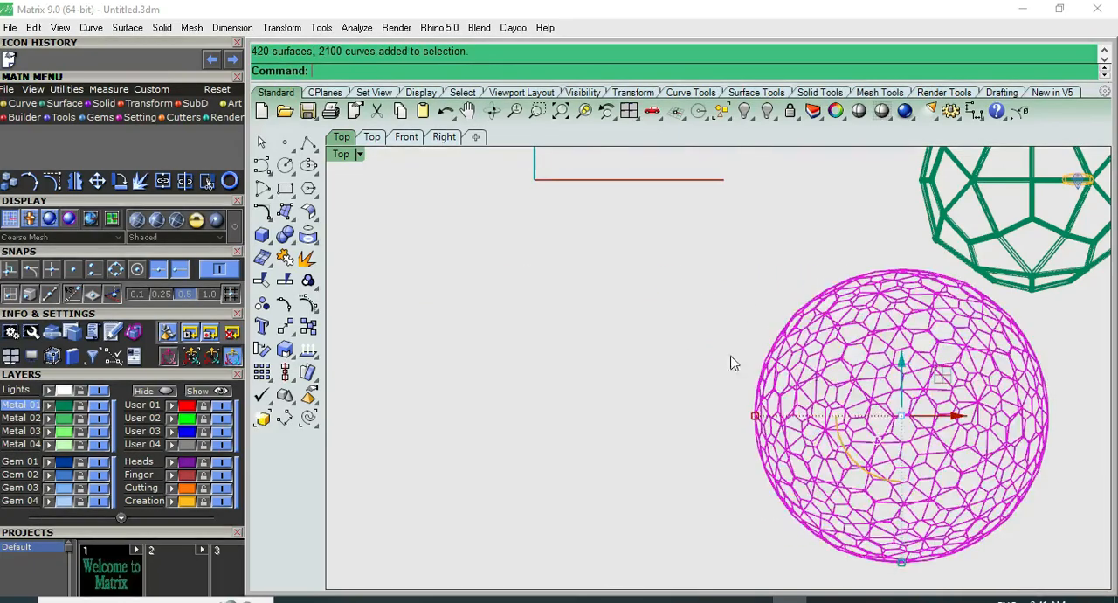
pyautogui.scroll(-4, 596, 350)
pyautogui.moveTo(826, 347); pyautogui.dragTo(700, 347, button='right')
pyautogui.moveTo(741, 400); pyautogui.dragTo(505, 400)
pyautogui.click(588, 339)
pyautogui.moveTo(496, 363); pyautogui.dragTo(601, 353, button='right')
pyautogui.click(592, 355)
pyautogui.scroll(4, 455, 328)
# Extract the polyhedron's wireframe a second time and group the resulting curves
pyautogui.click(308, 236)
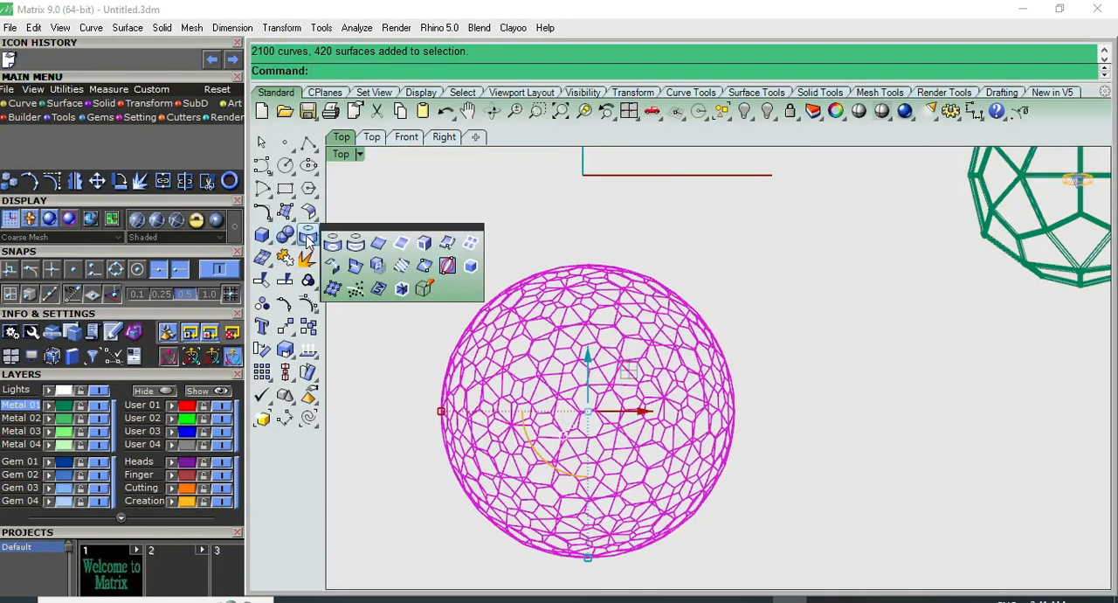
pyautogui.click(473, 245)
pyautogui.scroll(4, 588, 377)
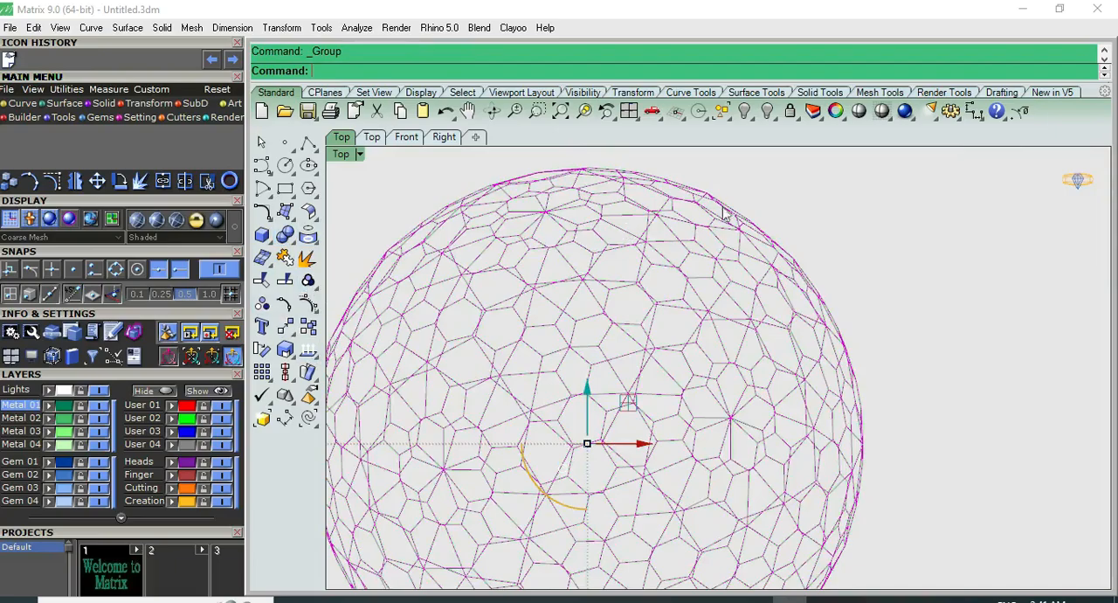
# Try to select the extracted curves separately from the green polyhedron, and undo the last operation
pyautogui.hotkey('ctrl', 'a')
pyautogui.click(758, 213)
pyautogui.scroll(6, 624, 253)
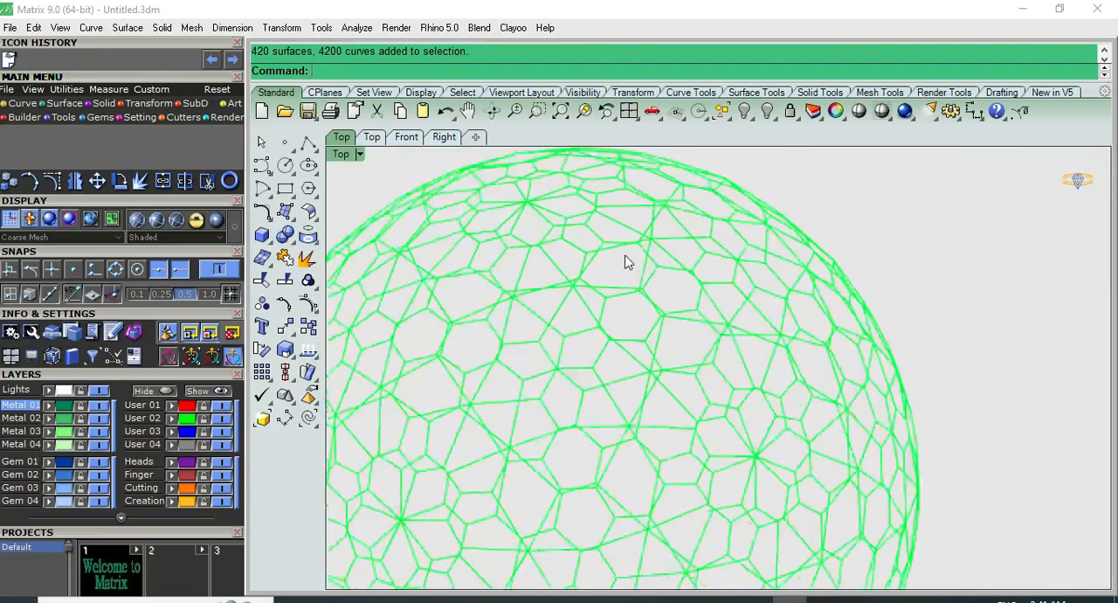
pyautogui.hotkey('ctrl', 'a')
pyautogui.scroll(-8, 601, 252)
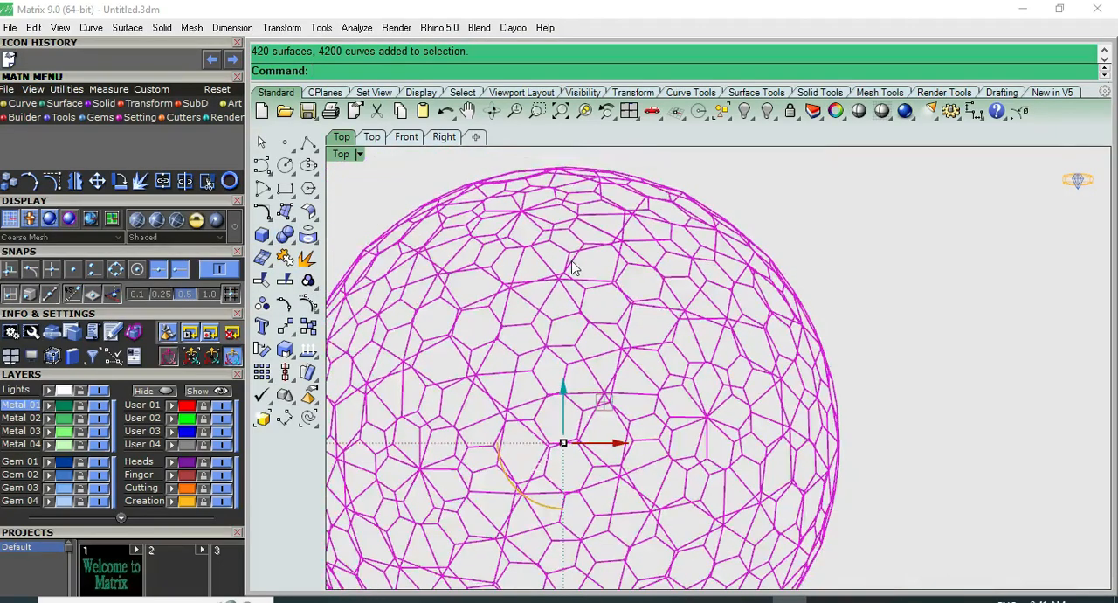
pyautogui.click(750, 219)
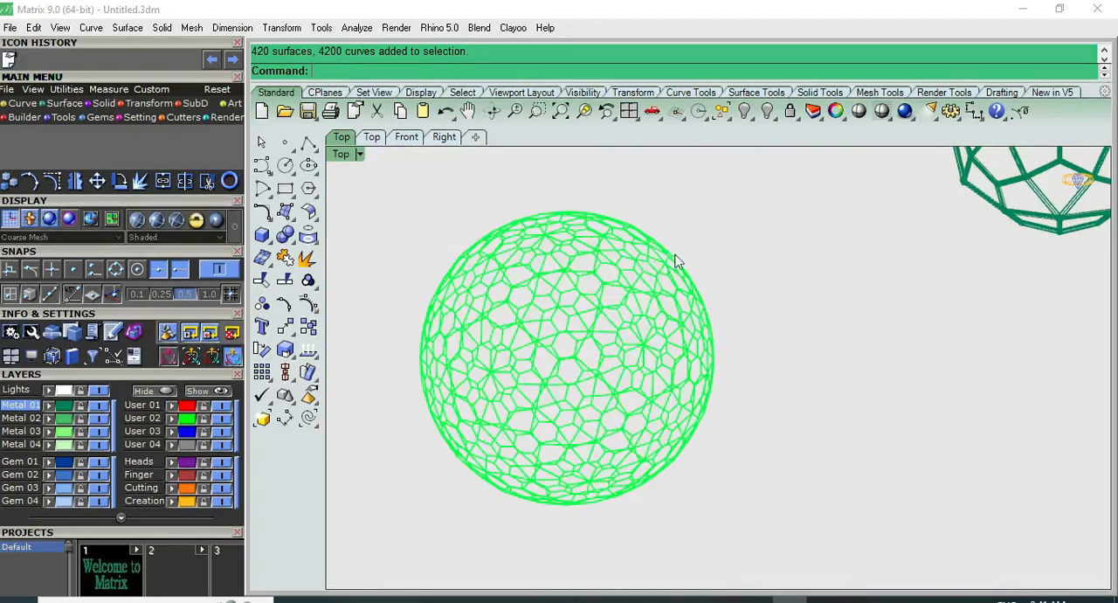
pyautogui.scroll(2, 583, 264)
pyautogui.hotkey('ctrl', 'a')
pyautogui.click(509, 210)
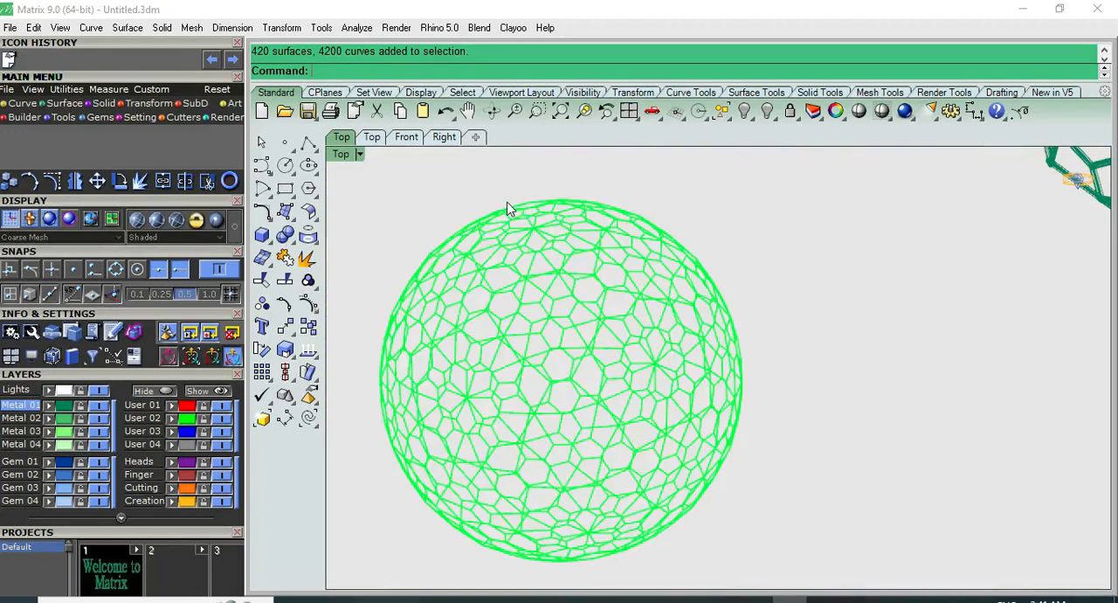
pyautogui.hotkey('ctrl', 'z')
# Extract the wireframe of the green polyhedron once more and group the new curves
pyautogui.hotkey('ctrl', 'a')
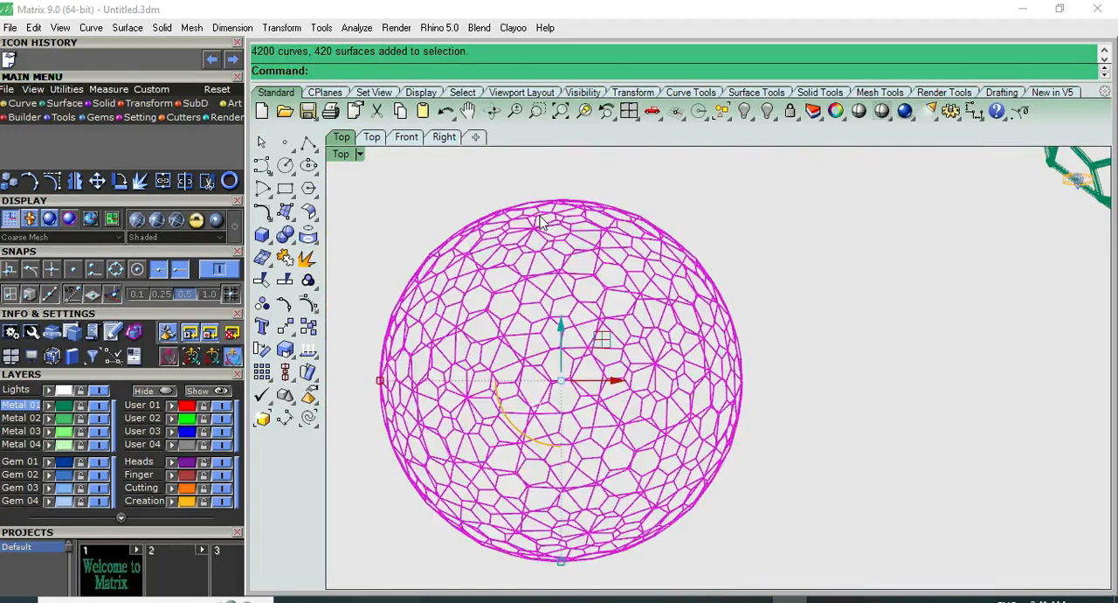
pyautogui.click(310, 238)
pyautogui.click(471, 244)
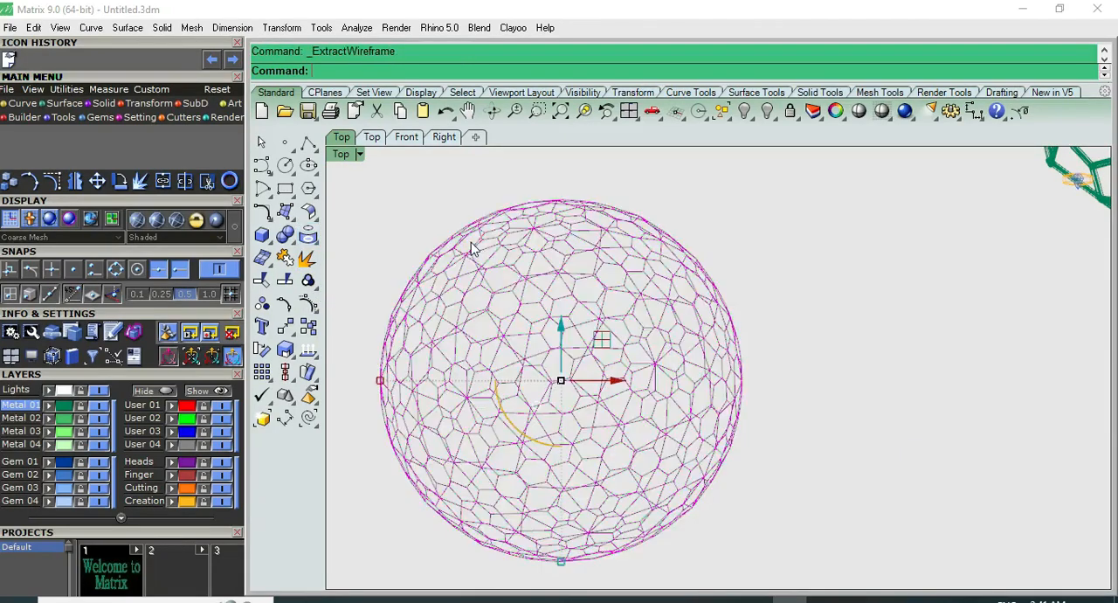
pyautogui.click(307, 279)
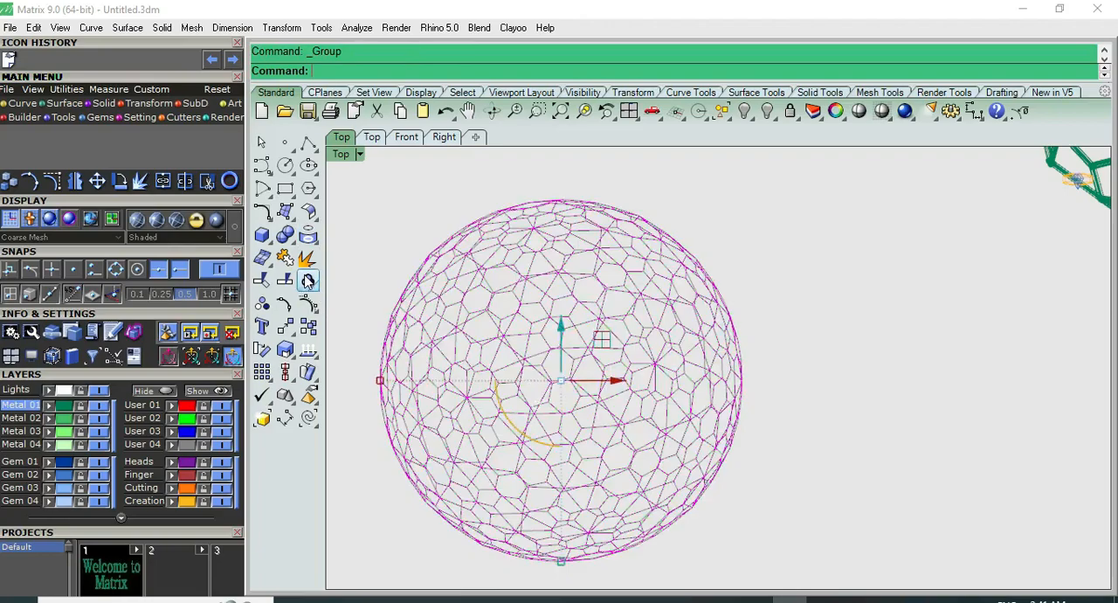
# Move the grouped wireframe curves in the negative red-axis direction until they stand clear of the green polyhedron
pyautogui.scroll(-3, 772, 374)
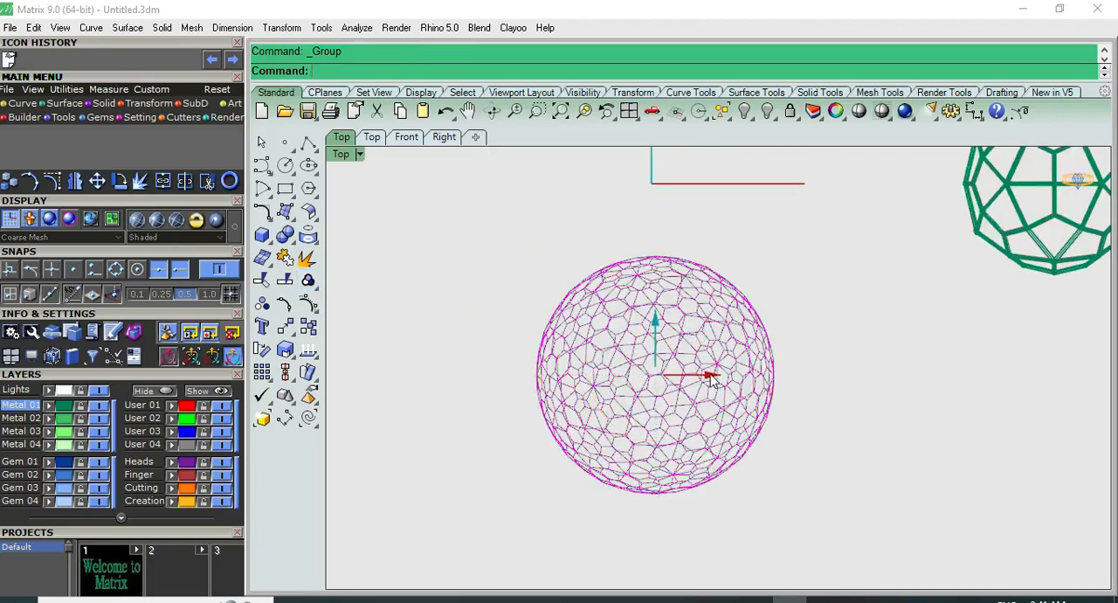
pyautogui.click(710, 373)
pyautogui.write('-5')
pyautogui.press('Return')
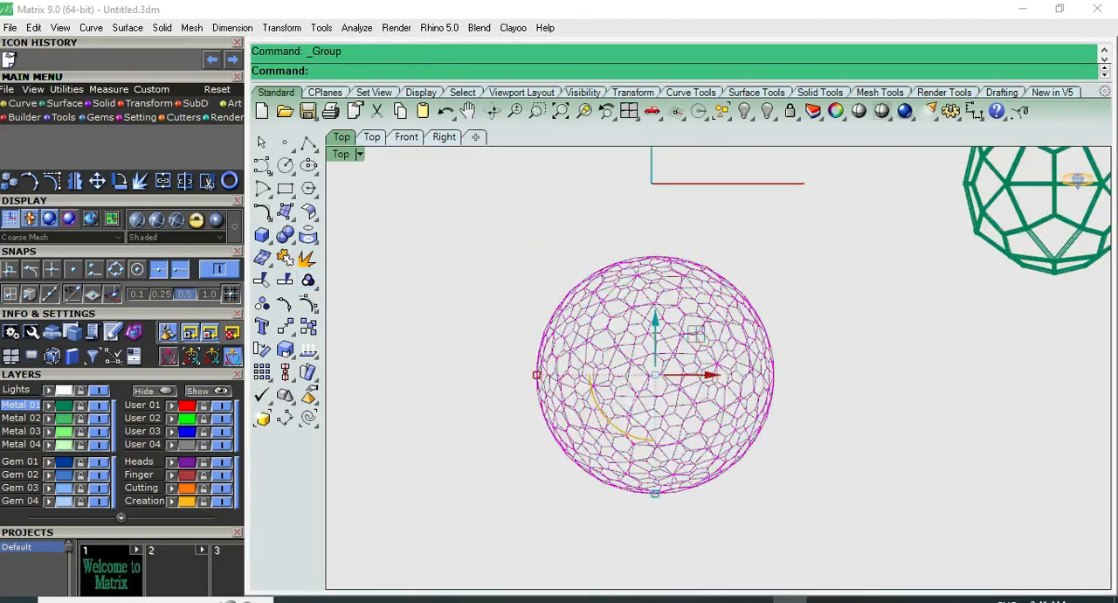
pyautogui.scroll(-3, 710, 374)
pyautogui.click(813, 324)
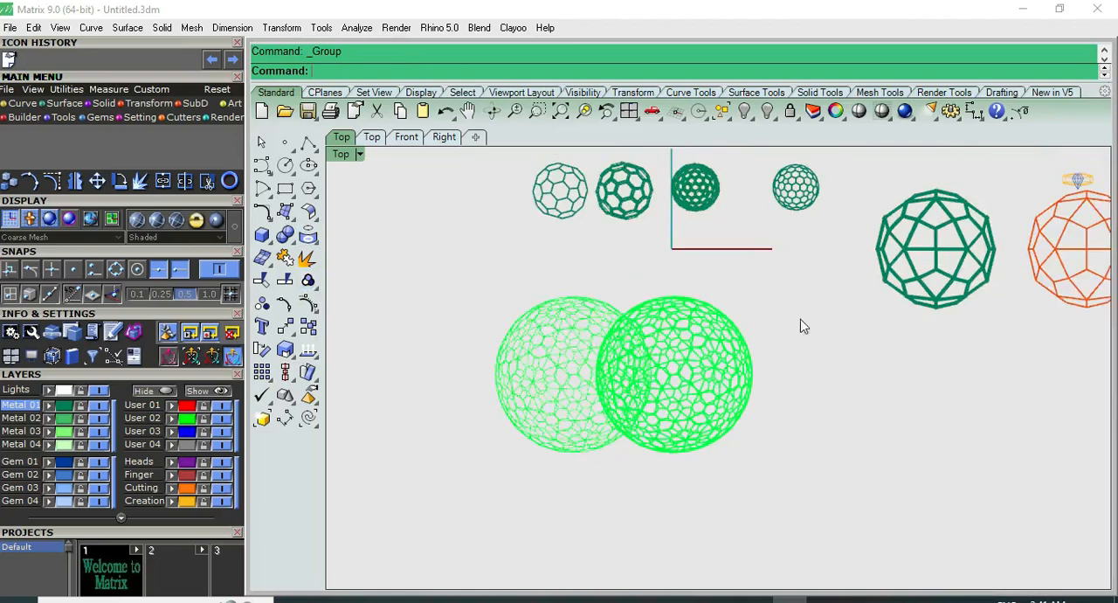
pyautogui.click(572, 331)
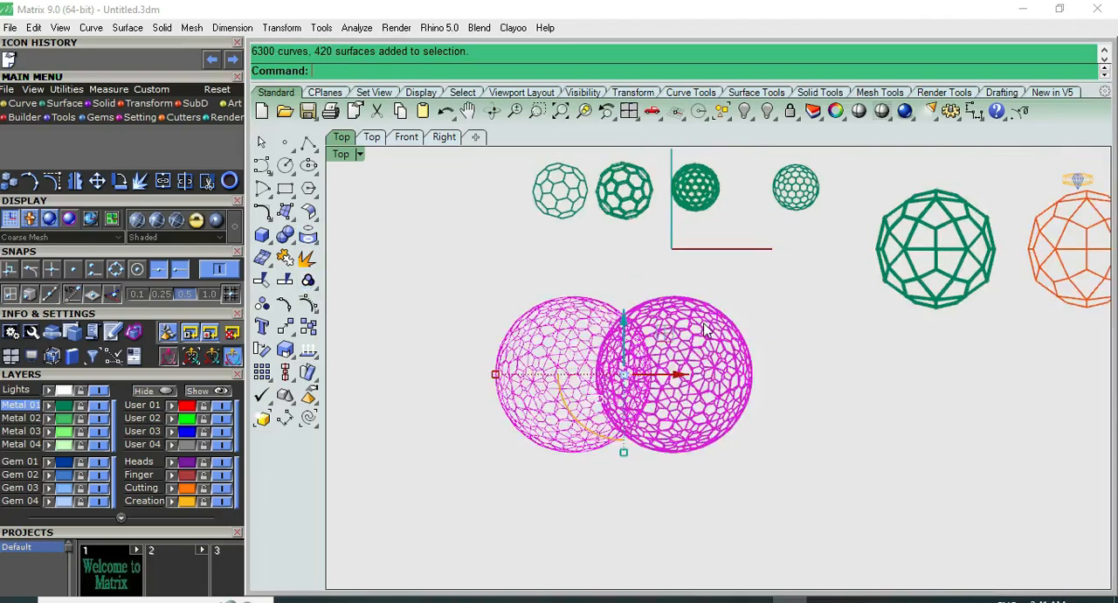
pyautogui.click(584, 316)
pyautogui.moveTo(613, 378); pyautogui.dragTo(527, 378)
pyautogui.click(583, 322)
# Pipe the separated wireframe curves with round caps and a diameter of 0.35
pyautogui.click(510, 343)
pyautogui.scroll(5, 472, 341)
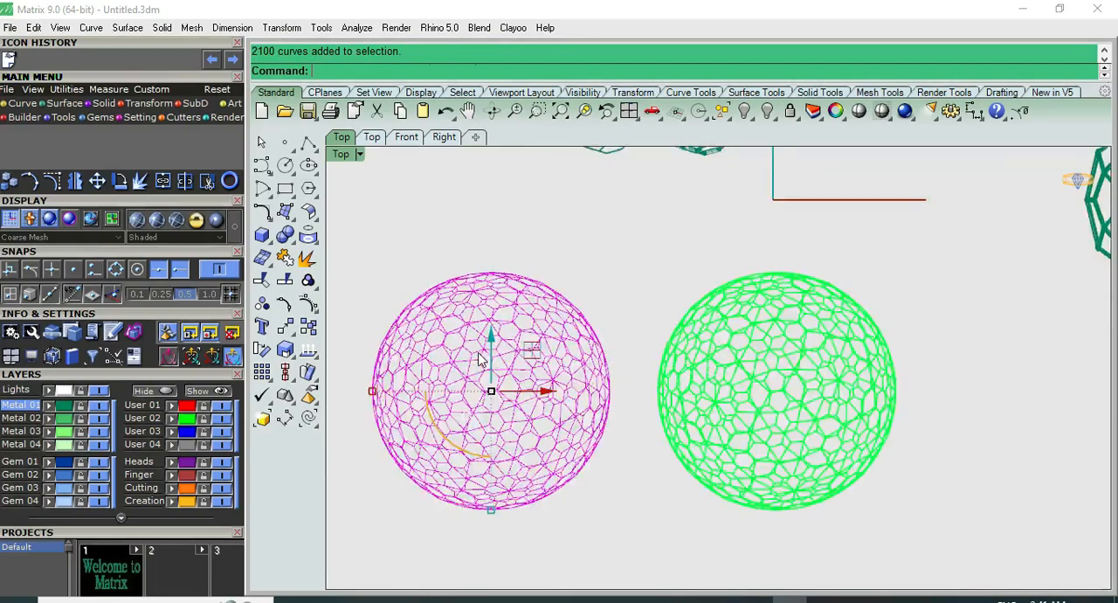
pyautogui.click(263, 236)
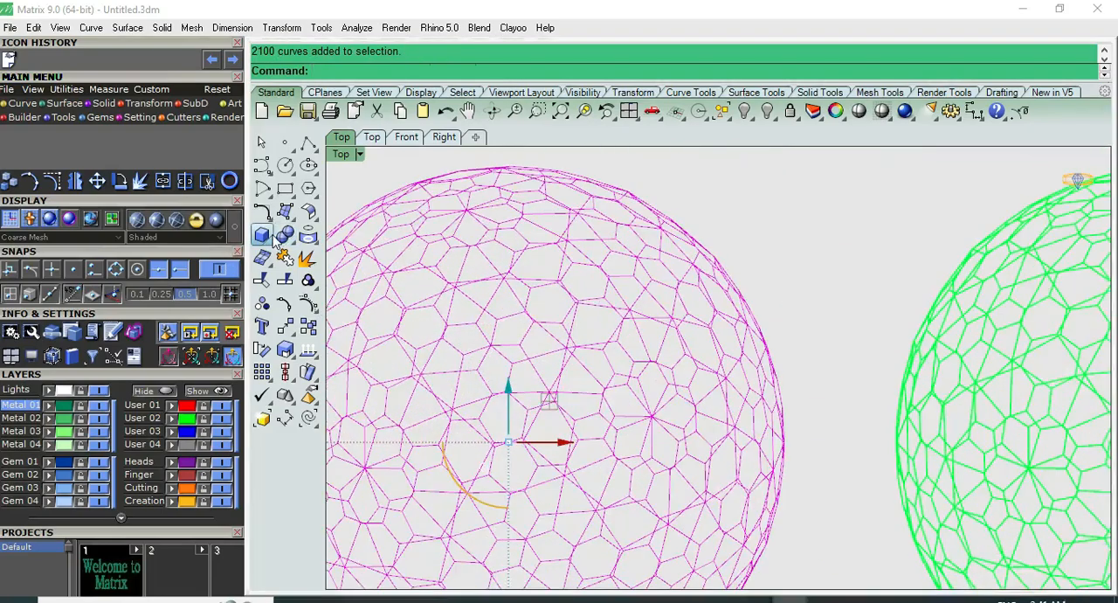
pyautogui.click(309, 289)
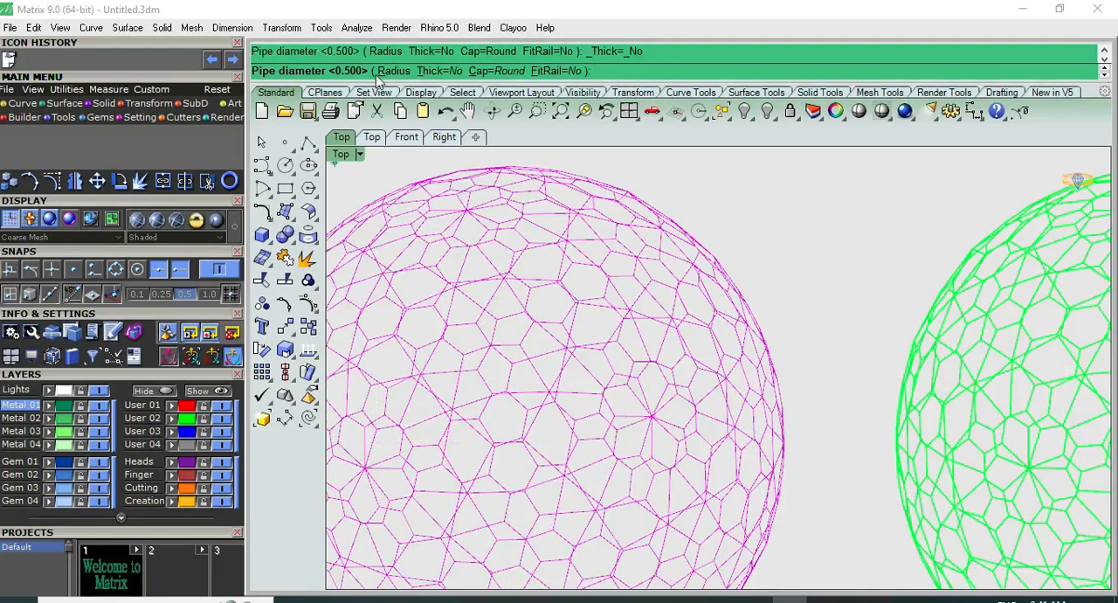
pyautogui.write('.35')
pyautogui.press('Return')
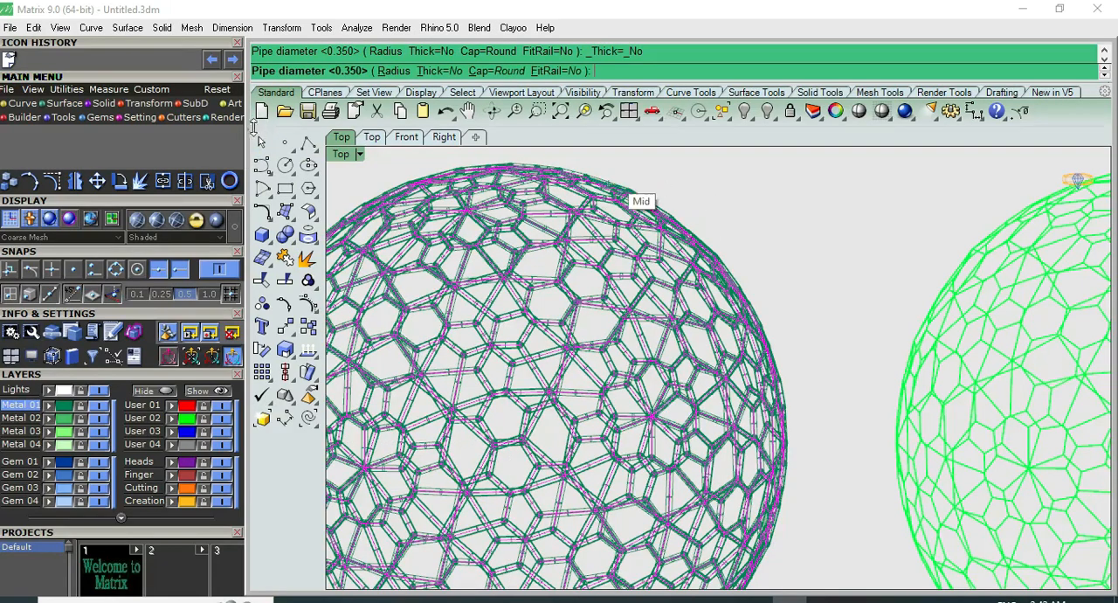
pyautogui.click(260, 141)
# Shade the viewport and examine the piped ball in perspective and the faceted polyhedron in the top view, and leave the shaded display
pyautogui.click(834, 112)
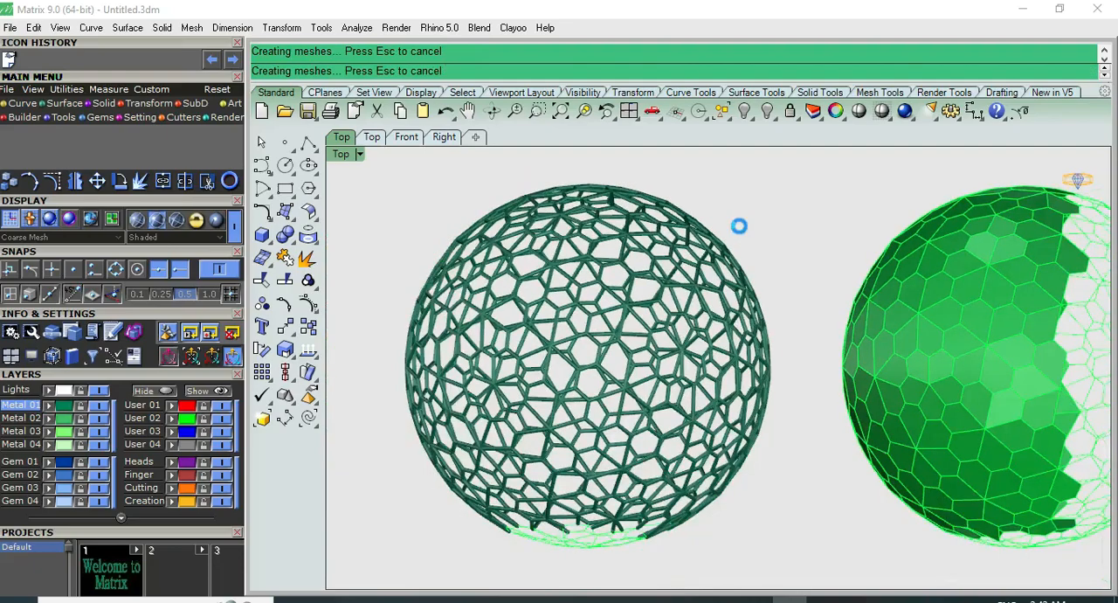
pyautogui.click(860, 112)
pyautogui.moveTo(717, 251); pyautogui.dragTo(694, 269, button='right')
pyautogui.press('F4')
pyautogui.scroll(4, 561, 332)
pyautogui.moveTo(576, 321); pyautogui.dragTo(441, 419, button='right')
pyautogui.scroll(-6, 512, 425)
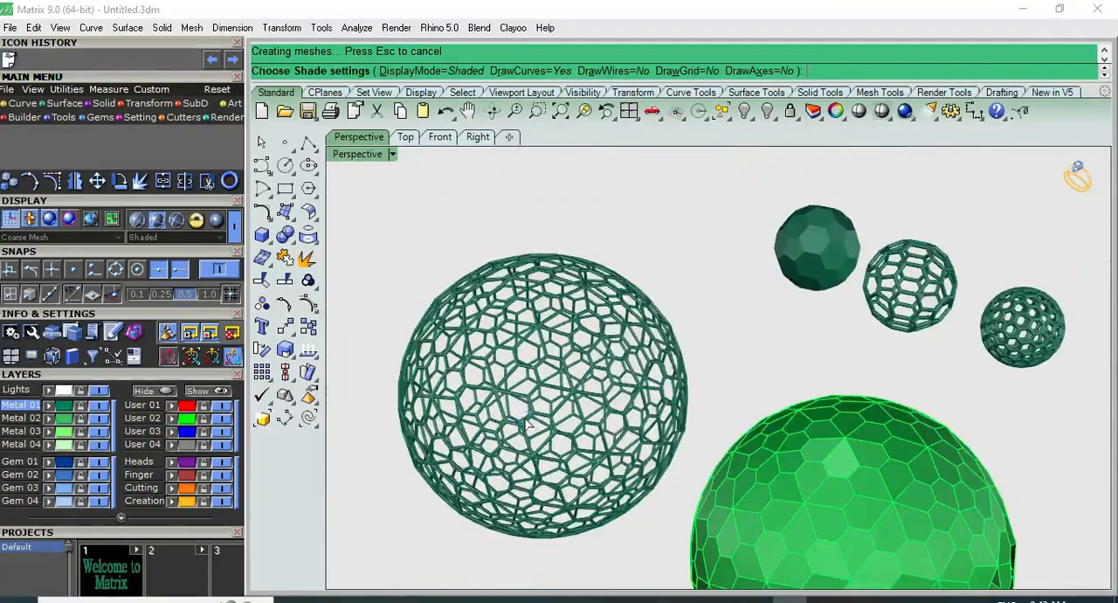
pyautogui.scroll(-4, 525, 418)
pyautogui.hotkey('ctrl', 'F1')
pyautogui.moveTo(835, 466); pyautogui.dragTo(783, 390, button='right')
pyautogui.scroll(12, 777, 387)
pyautogui.press('Escape')
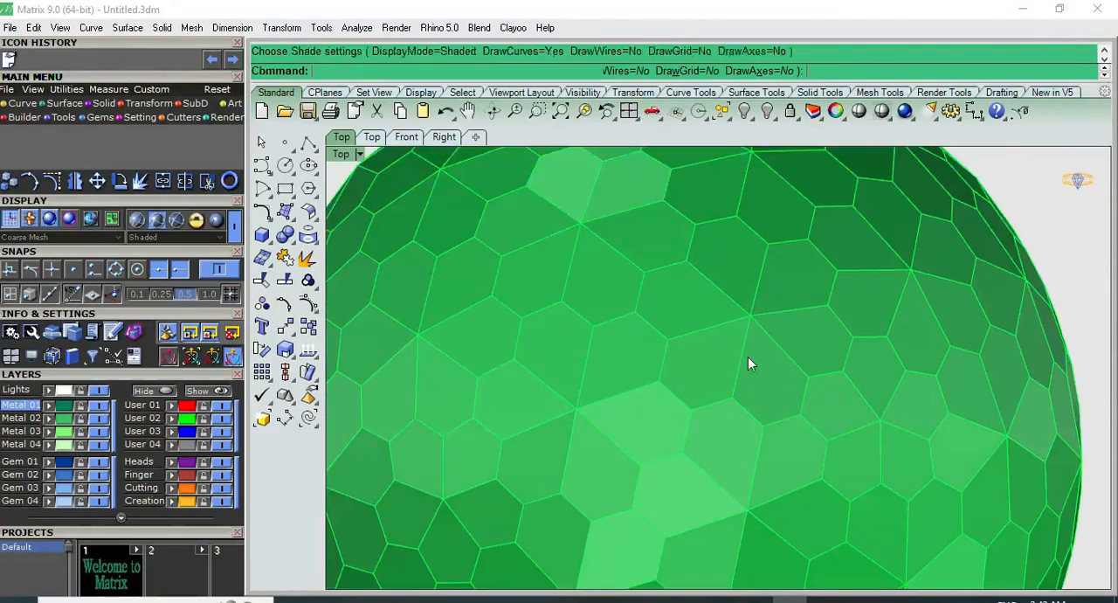
pyautogui.hotkey('ctrl', 'a')
pyautogui.scroll(-11, 742, 362)
pyautogui.press('Escape')
pyautogui.scroll(-3, 903, 325)
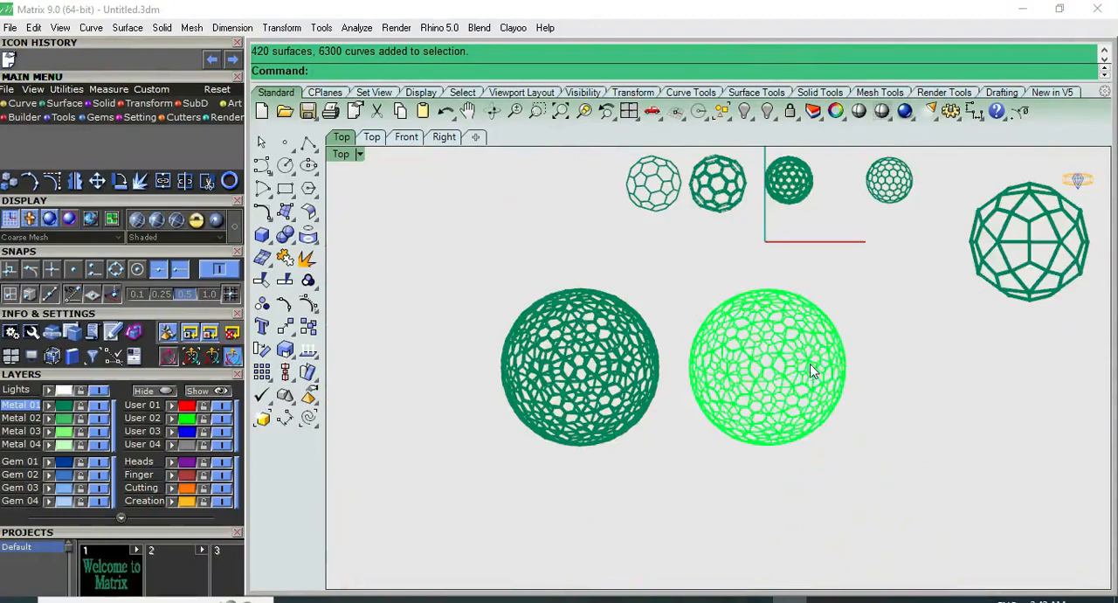
pyautogui.moveTo(813, 367); pyautogui.dragTo(721, 380, button='right')
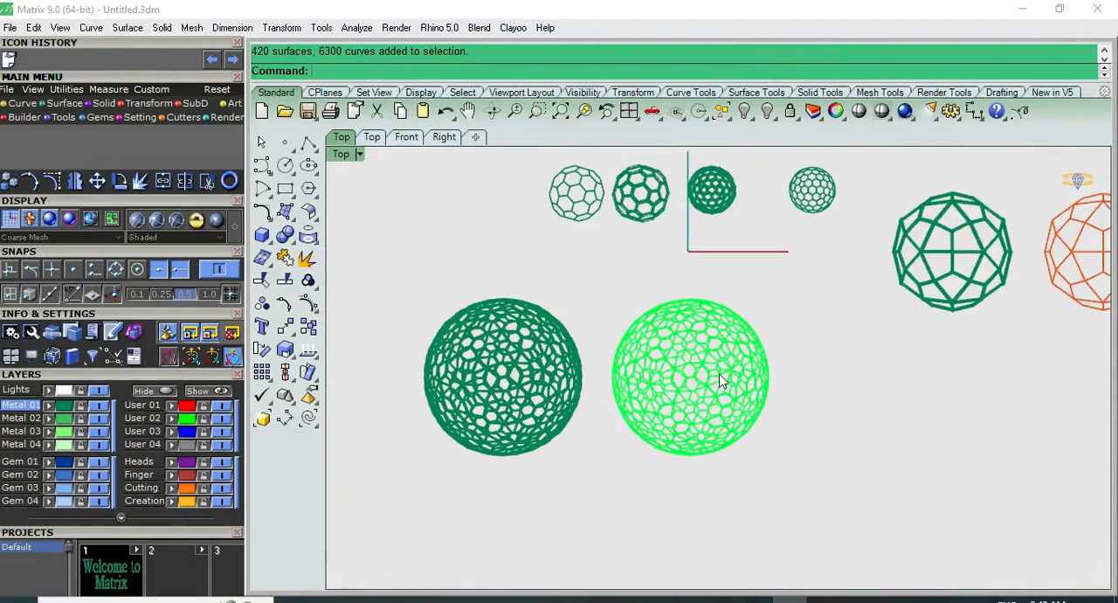
# Create a Geodesic Cube Pattern 11 polyhedron as grouped, coloured faces, placed in the free area below the orange polyhedron
pyautogui.rightClick(334, 67)
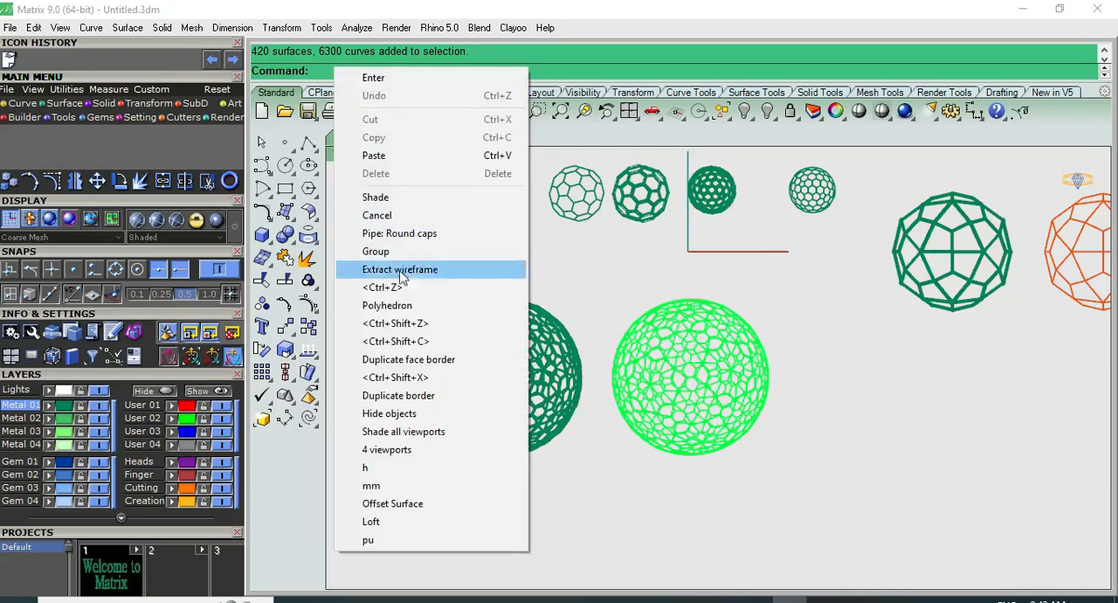
pyautogui.click(407, 306)
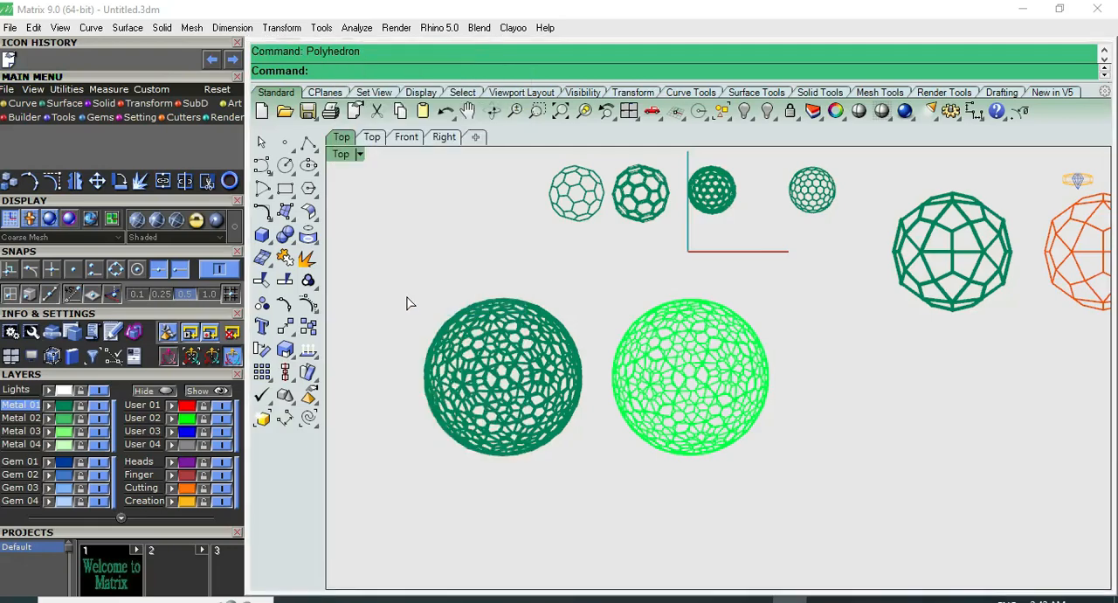
pyautogui.scroll(-2, 568, 305)
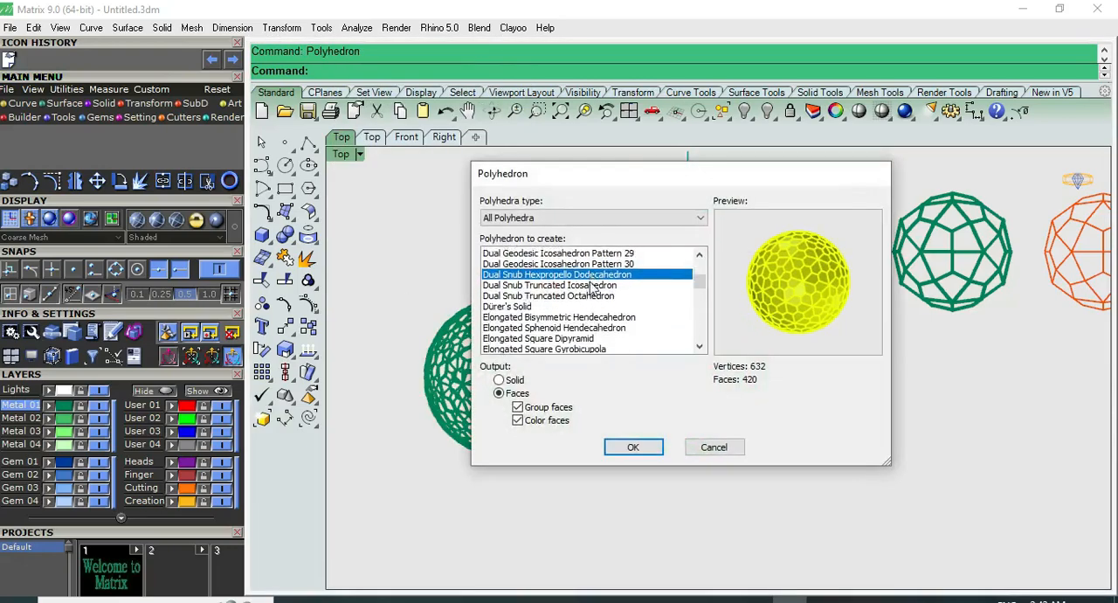
pyautogui.click(593, 285)
pyautogui.click(594, 296)
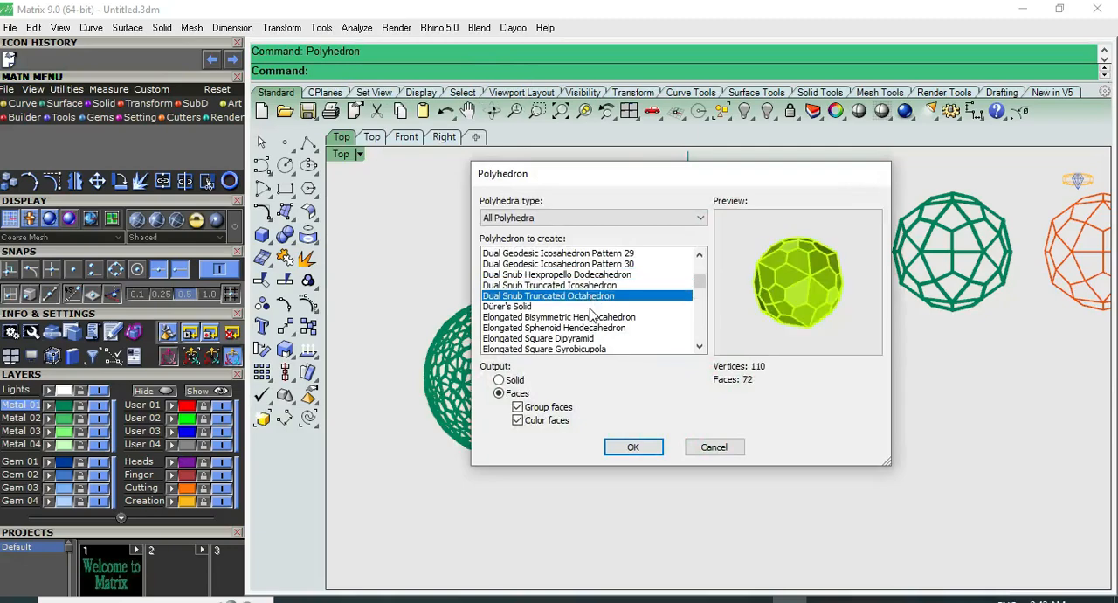
pyautogui.press('Down')
pyautogui.press('Down')
pyautogui.press('Down')
pyautogui.press('Down')
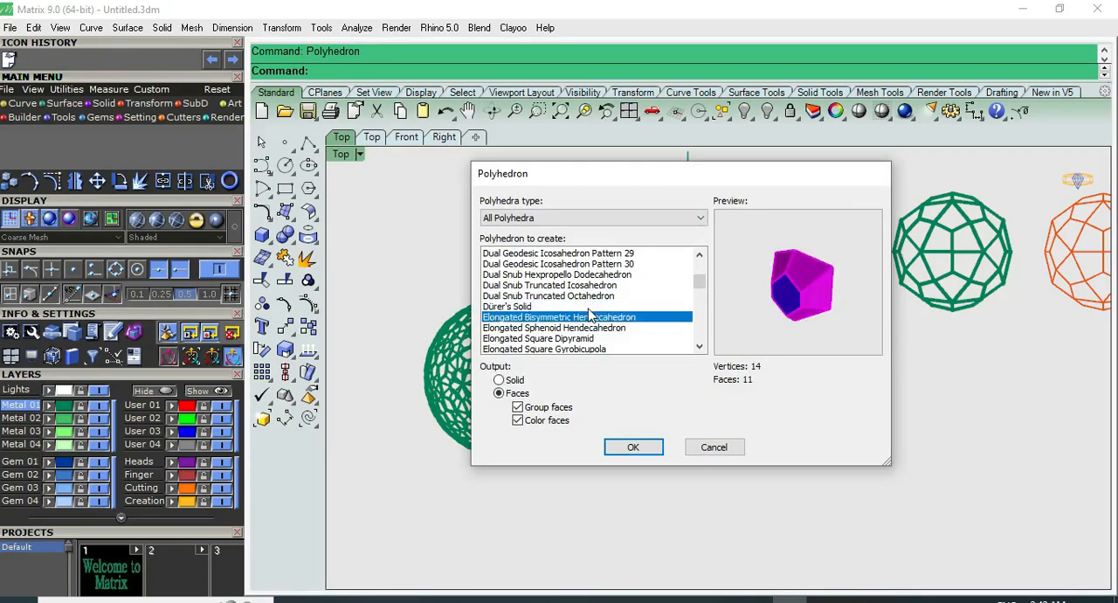
pyautogui.press('Down')
pyautogui.press('Down')
pyautogui.press('Down')
pyautogui.press('Down')
pyautogui.press('Down')
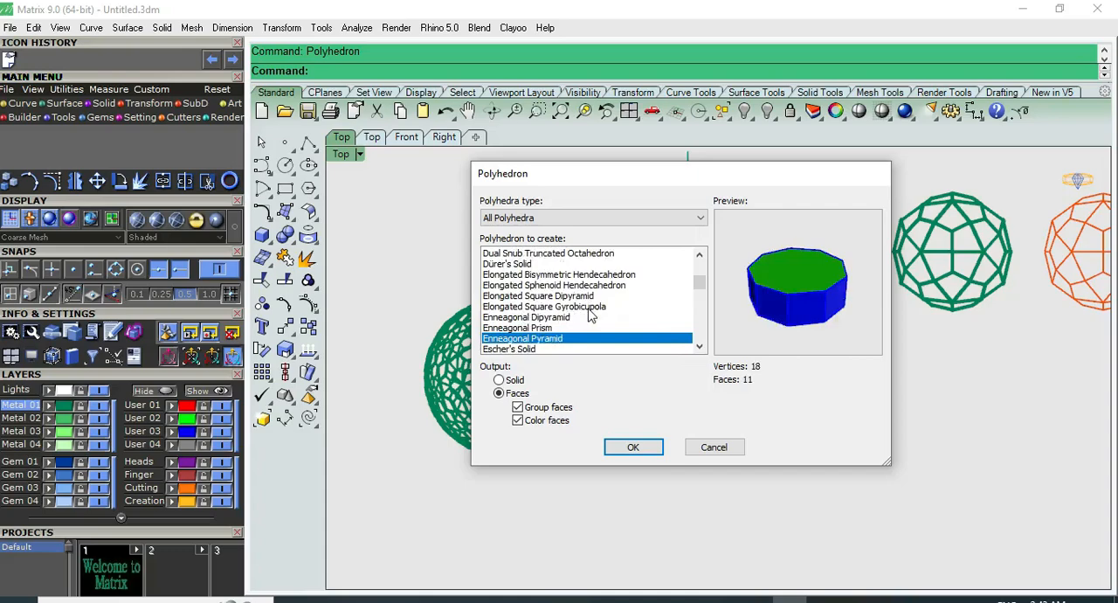
pyautogui.press('Down')
pyautogui.press('Down')
pyautogui.press('Down')
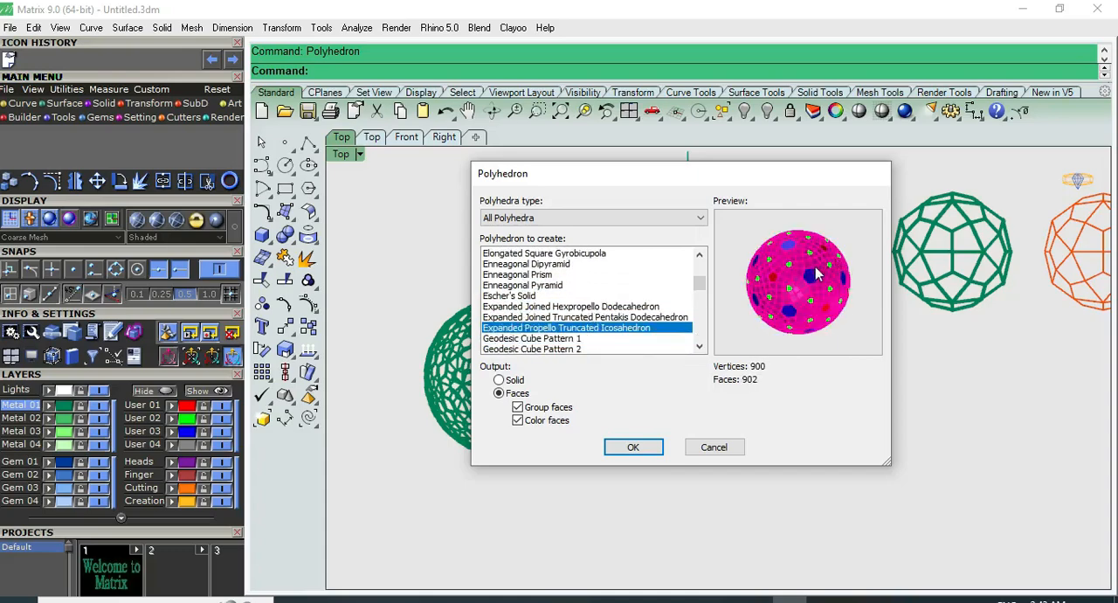
pyautogui.press('Down')
pyautogui.press('Down')
pyautogui.press('Down')
pyautogui.press('Down')
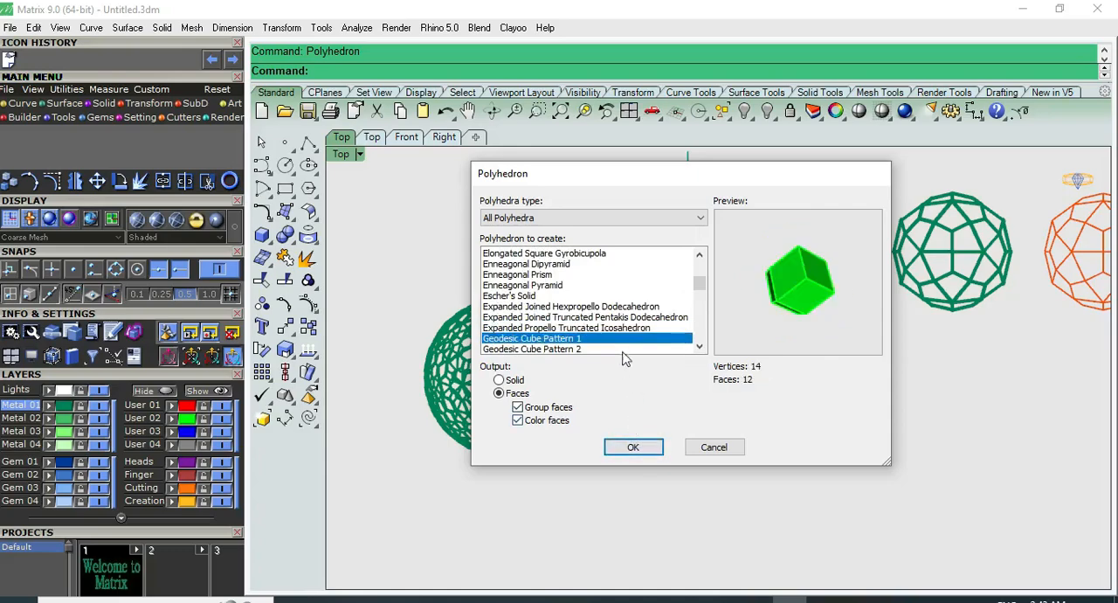
pyautogui.press('Down')
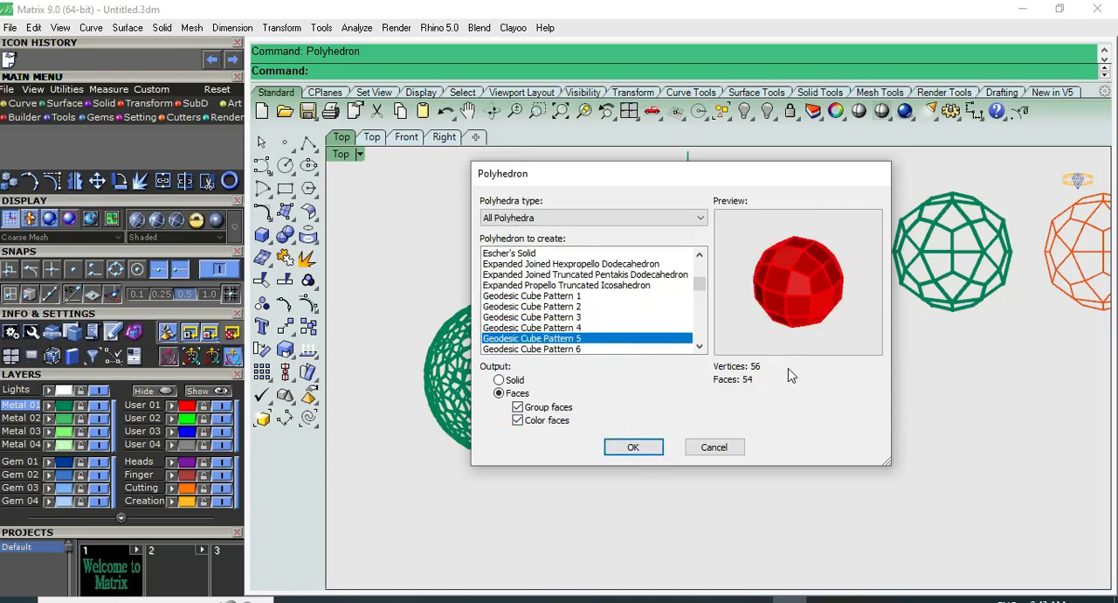
pyautogui.press('Down')
pyautogui.press('Down')
pyautogui.press('Down')
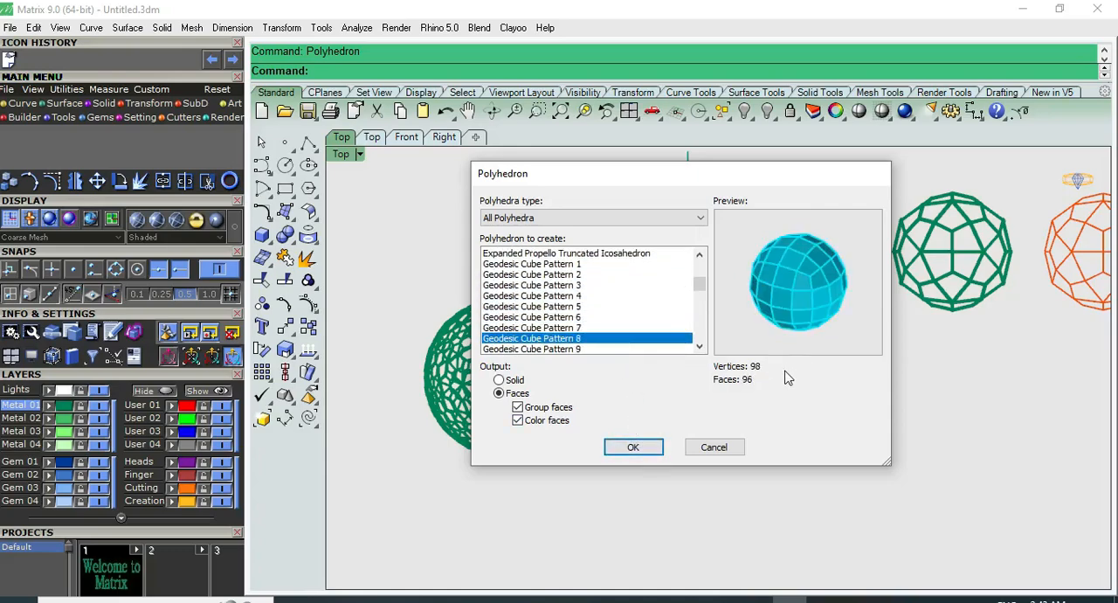
pyautogui.press('Down')
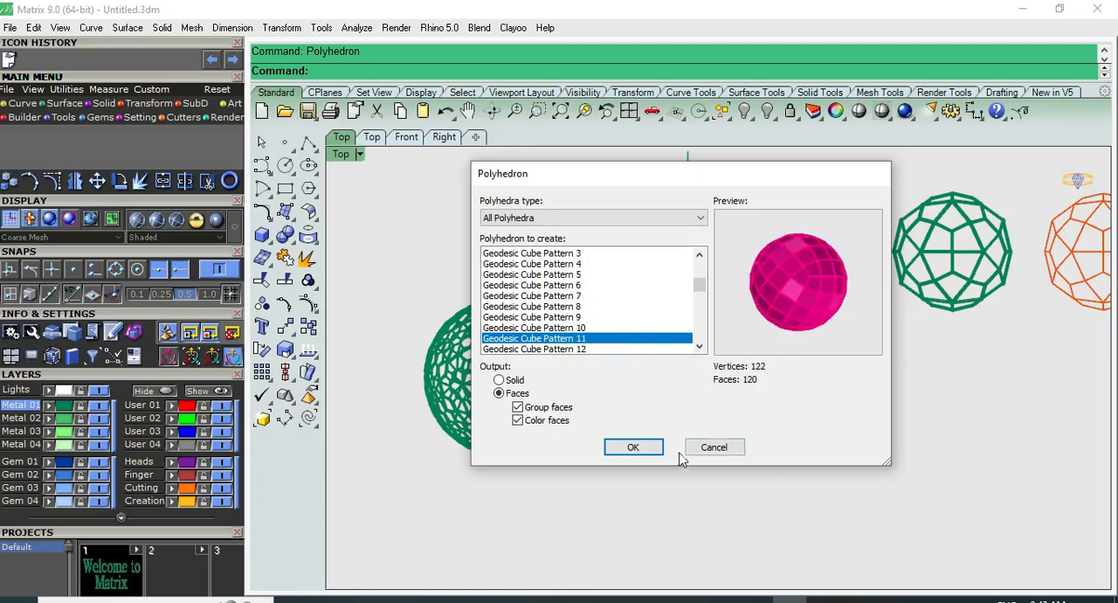
pyautogui.click(634, 446)
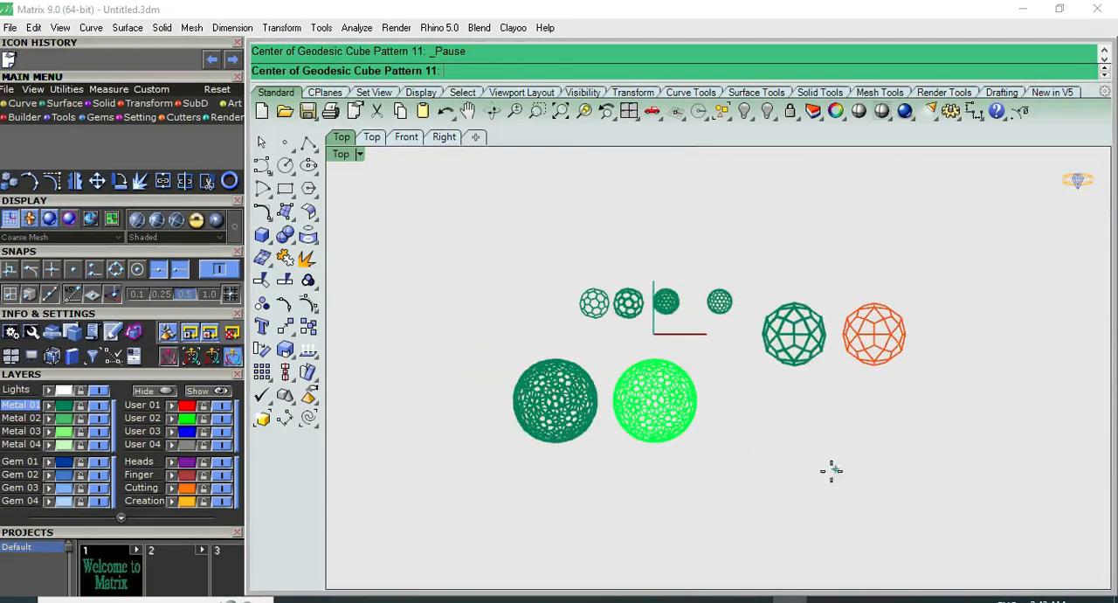
pyautogui.click(785, 482)
pyautogui.click(869, 482)
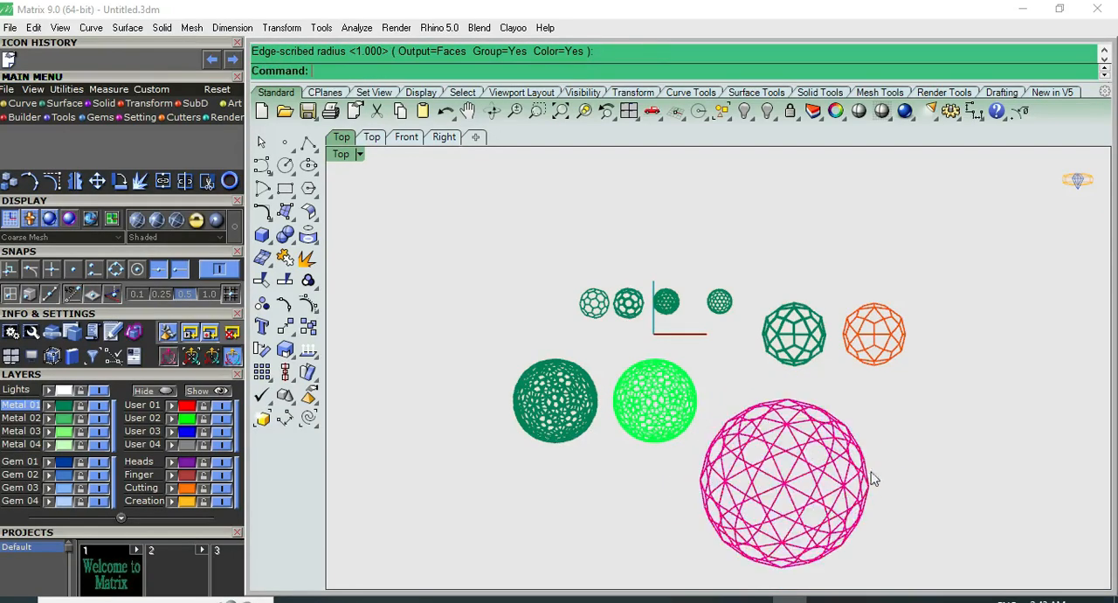
# Hide all objects except the new geodesic cube polyhedron
pyautogui.moveTo(494, 412); pyautogui.dragTo(494, 413)
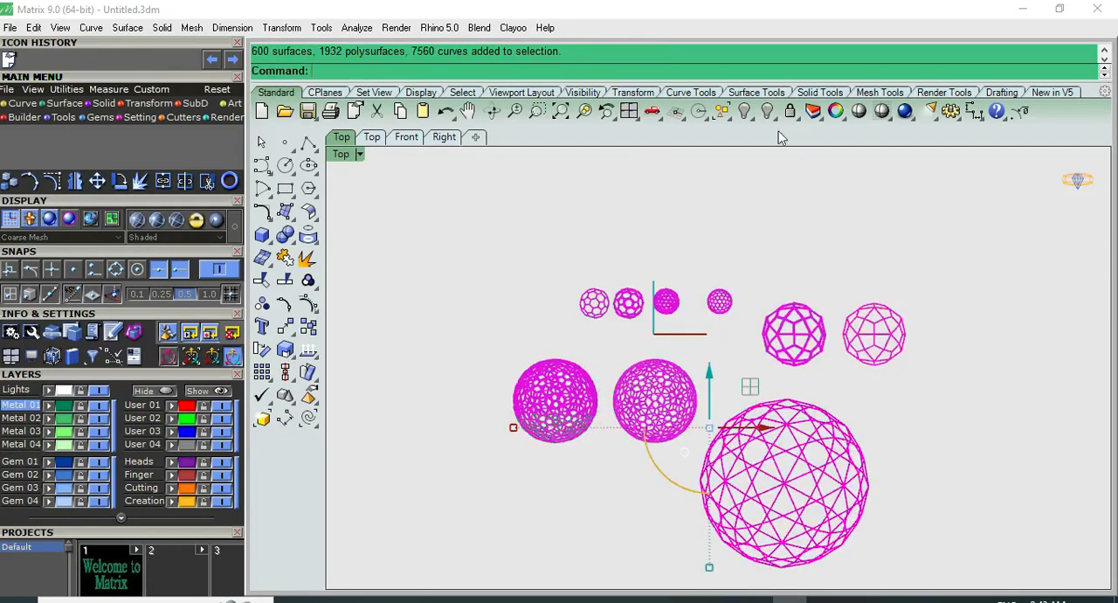
pyautogui.keyDown('ctrl'); pyautogui.click(854, 471); pyautogui.keyUp('ctrl')
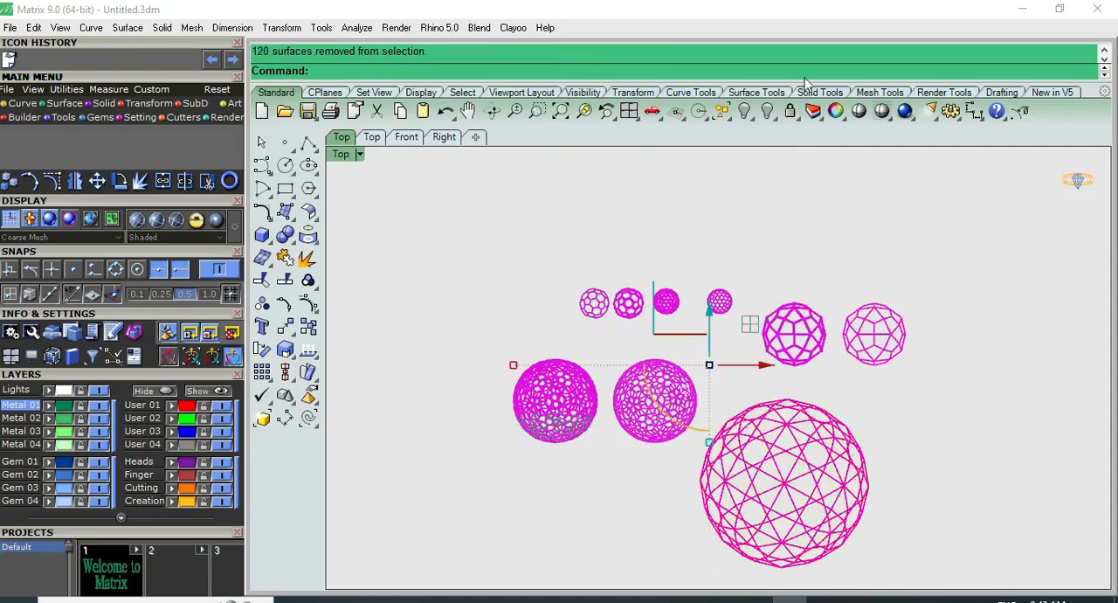
pyautogui.click(744, 111)
pyautogui.moveTo(843, 387); pyautogui.dragTo(771, 237, button='right')
pyautogui.moveTo(588, 238); pyautogui.dragTo(391, 332)
pyautogui.hotkey('ctrl', 'h')
pyautogui.scroll(1, 664, 333)
# Extract the wireframe of the magenta geodesic polyhedron as curves
pyautogui.click(664, 334)
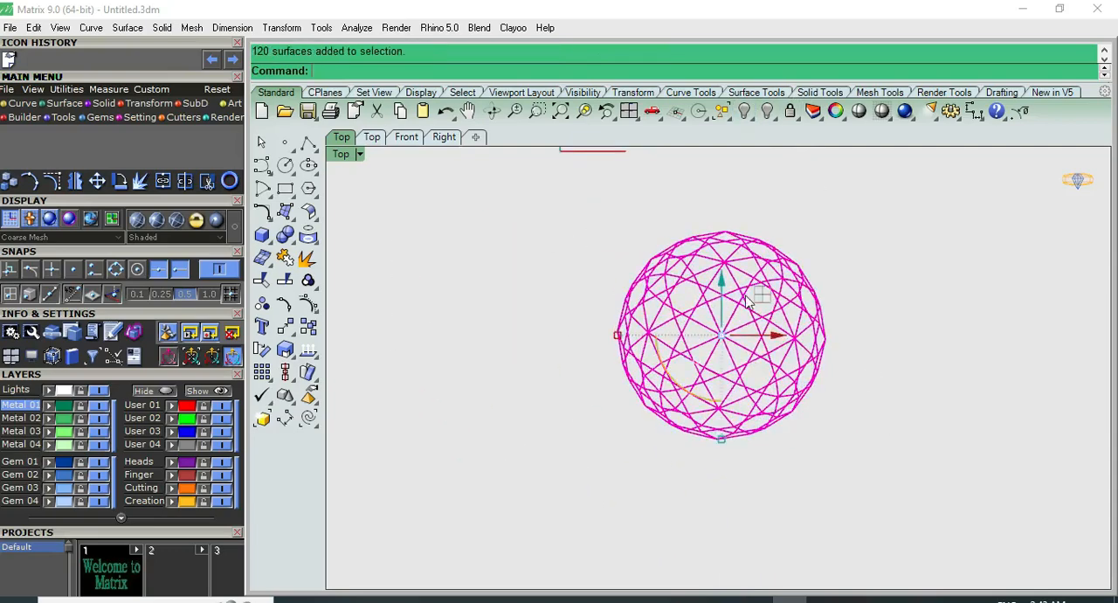
pyautogui.click(308, 235)
pyautogui.click(469, 245)
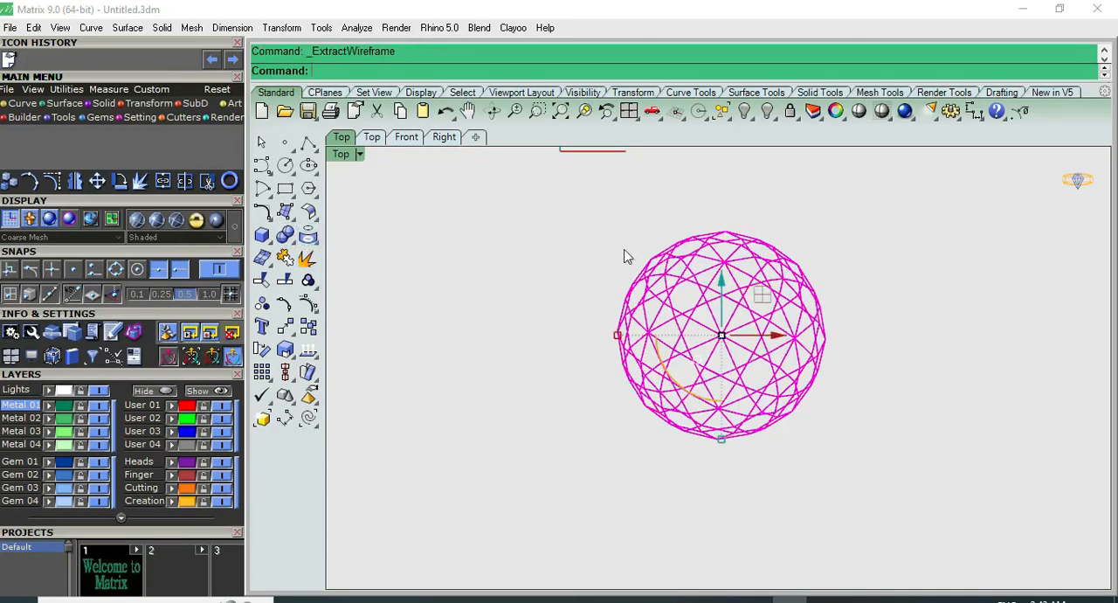
# Try moving the extracted wireframe curves a short way in the negative red-axis direction, and undo that move
pyautogui.scroll(3, 763, 282)
pyautogui.scroll(-2, 567, 260)
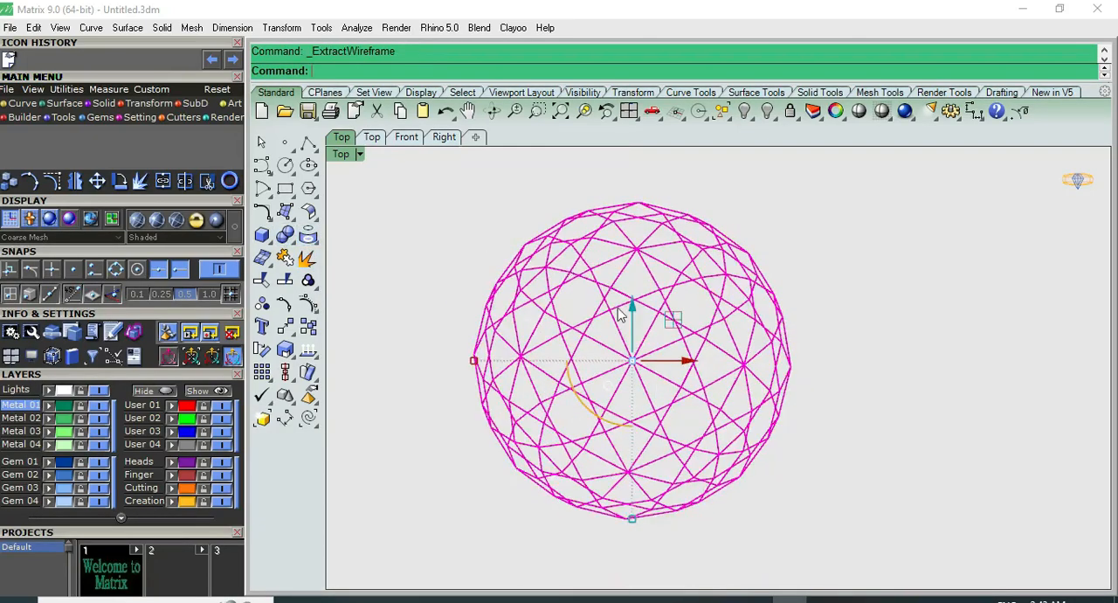
pyautogui.click(688, 361)
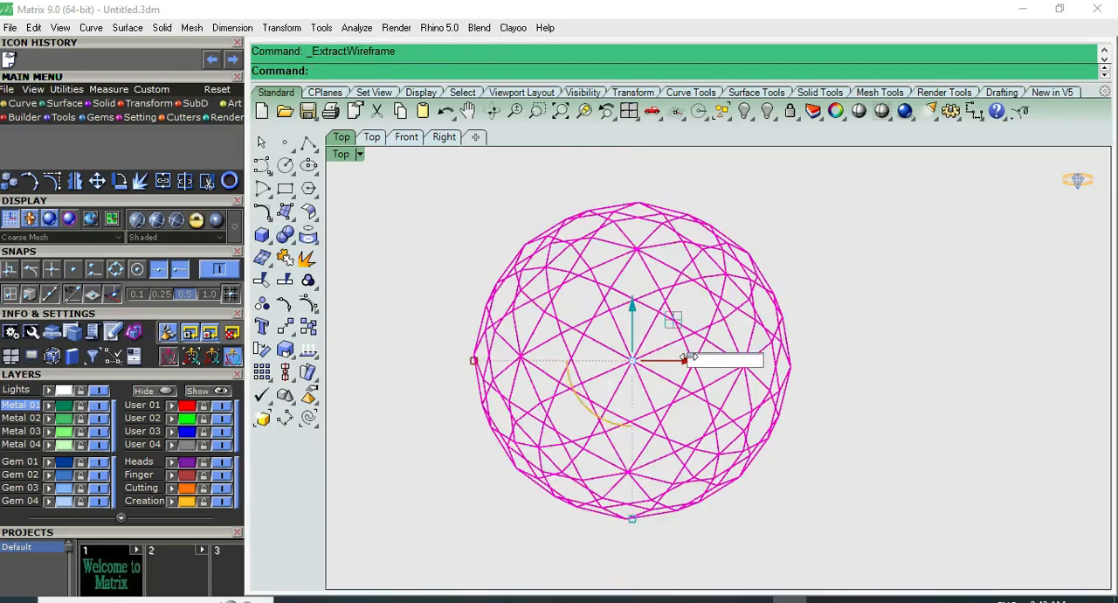
pyautogui.write('-30')
pyautogui.press('Return')
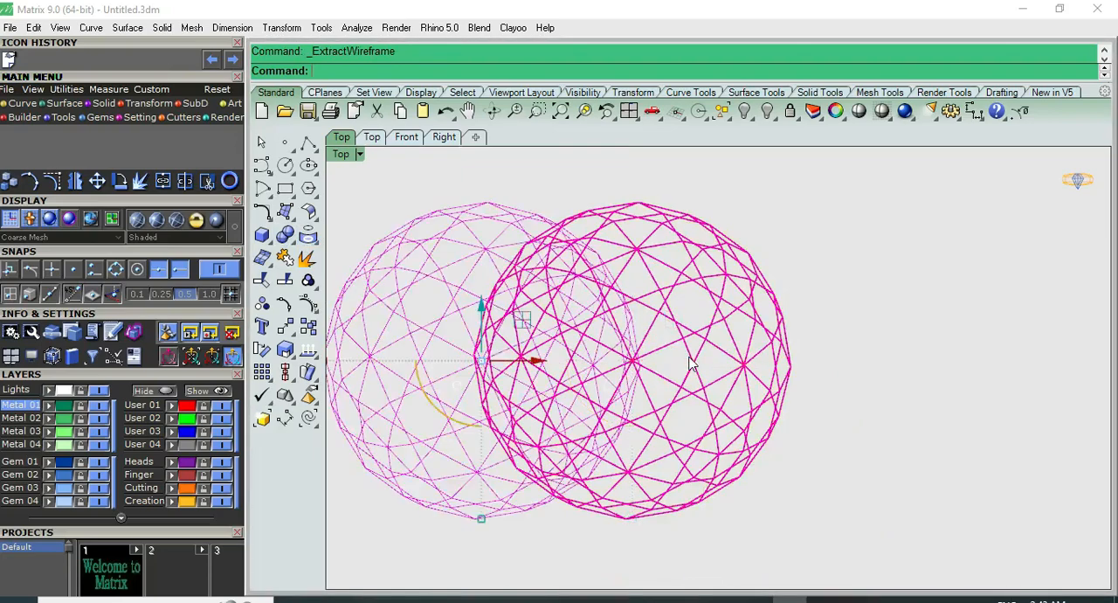
pyautogui.scroll(-3, 689, 365)
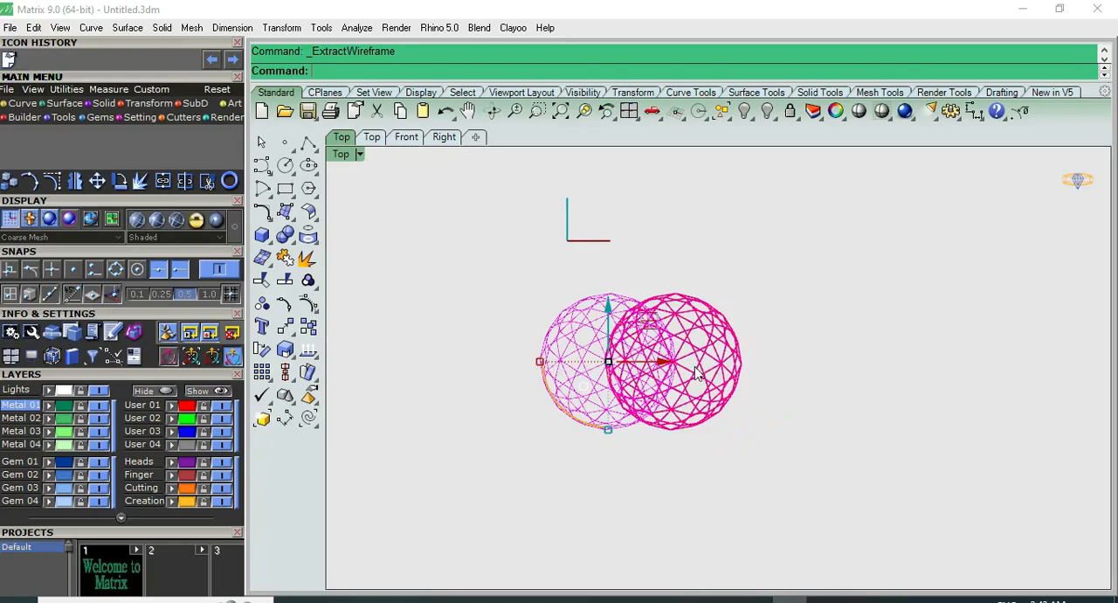
pyautogui.hotkey('ctrl', 'z')
# Move the extracted wireframe curves in the negative red-axis direction until they clear the polyhedron, and show the result in perspective
pyautogui.click(728, 365)
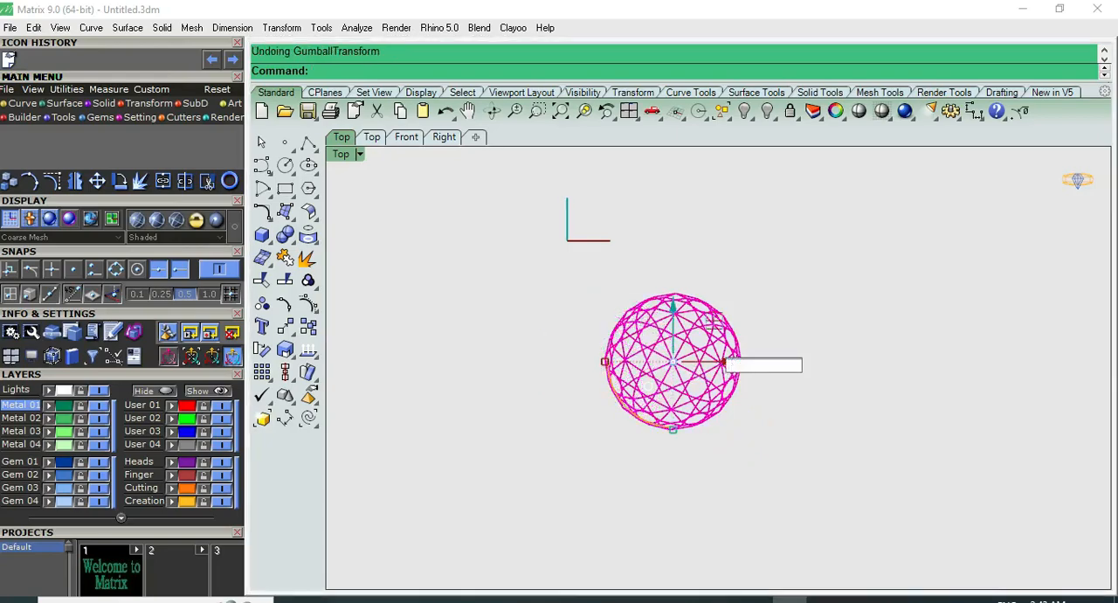
pyautogui.write('-5')
pyautogui.press('Return')
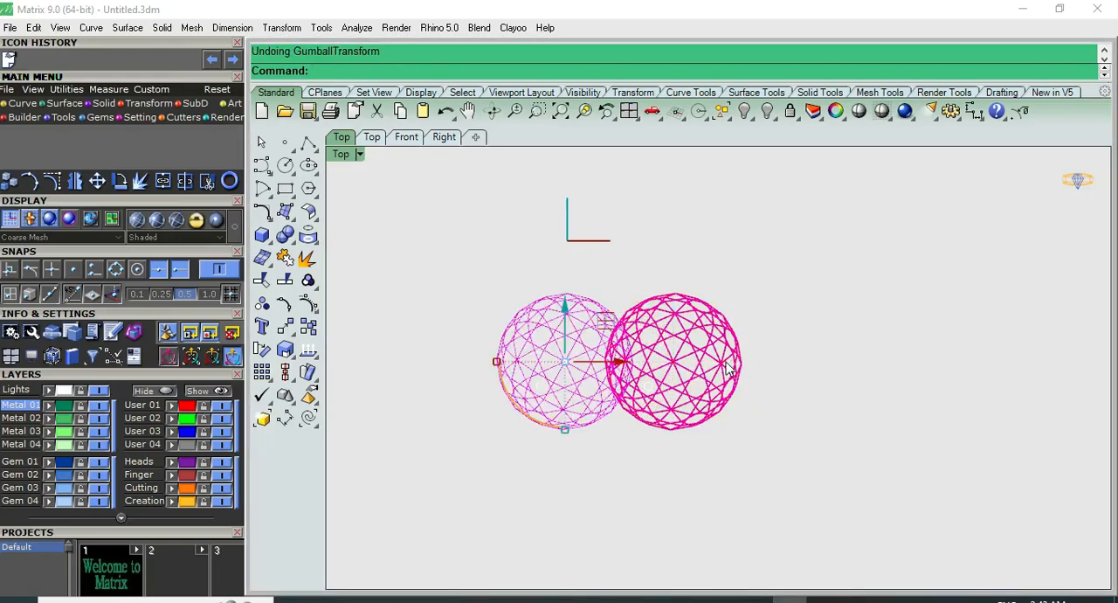
pyautogui.moveTo(622, 365); pyautogui.dragTo(566, 365)
pyautogui.click(596, 293)
pyautogui.press('F8')
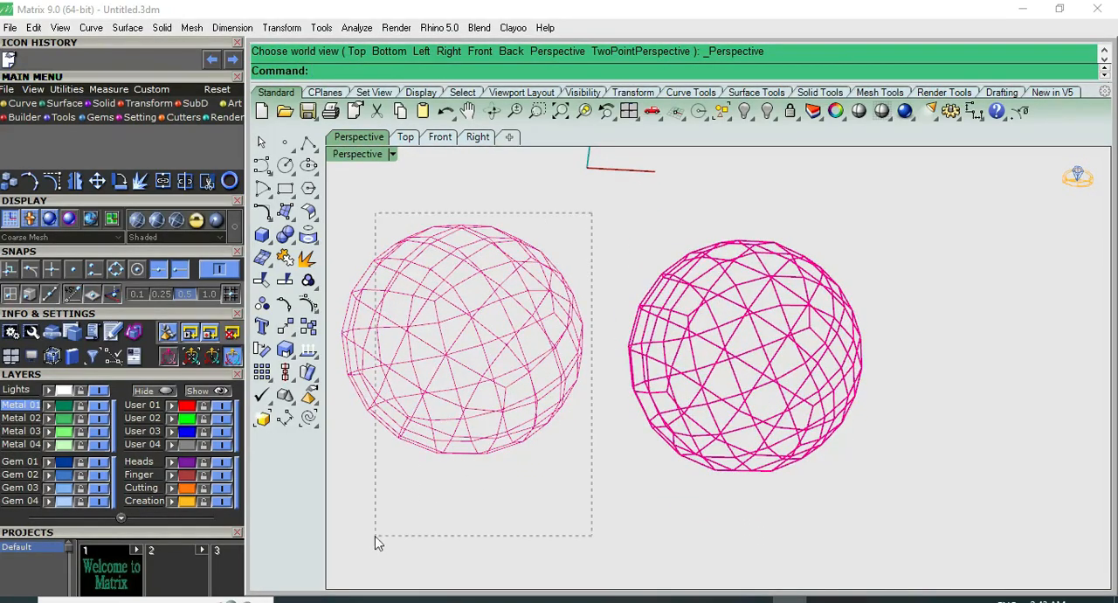
# Pipe the separated wireframe curves with round caps and a diameter of 0.45
pyautogui.moveTo(375, 535); pyautogui.dragTo(332, 542)
pyautogui.click(285, 234)
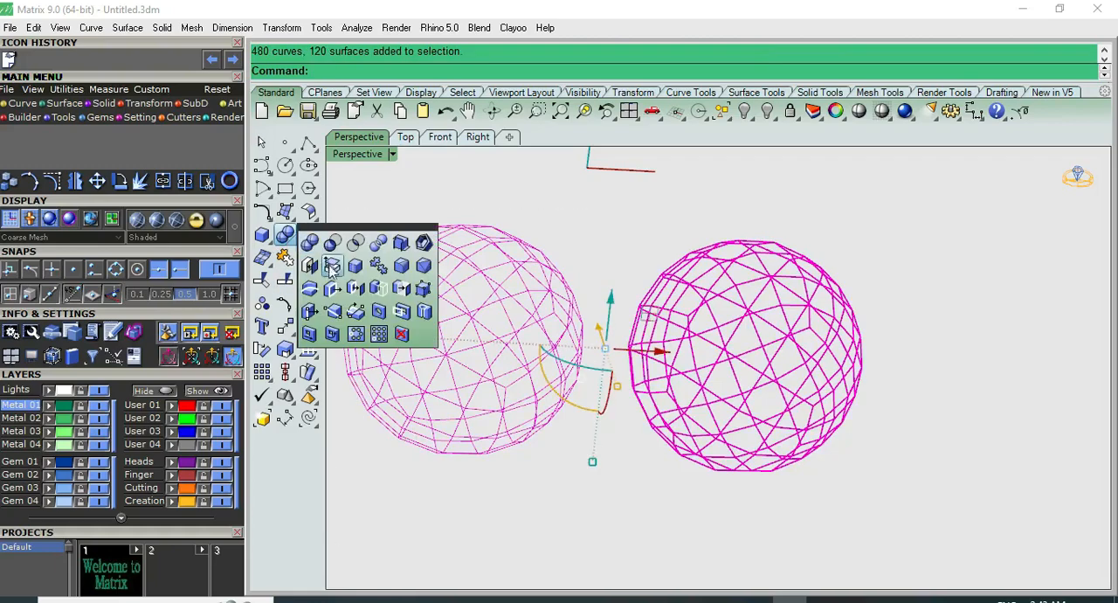
pyautogui.click(265, 236)
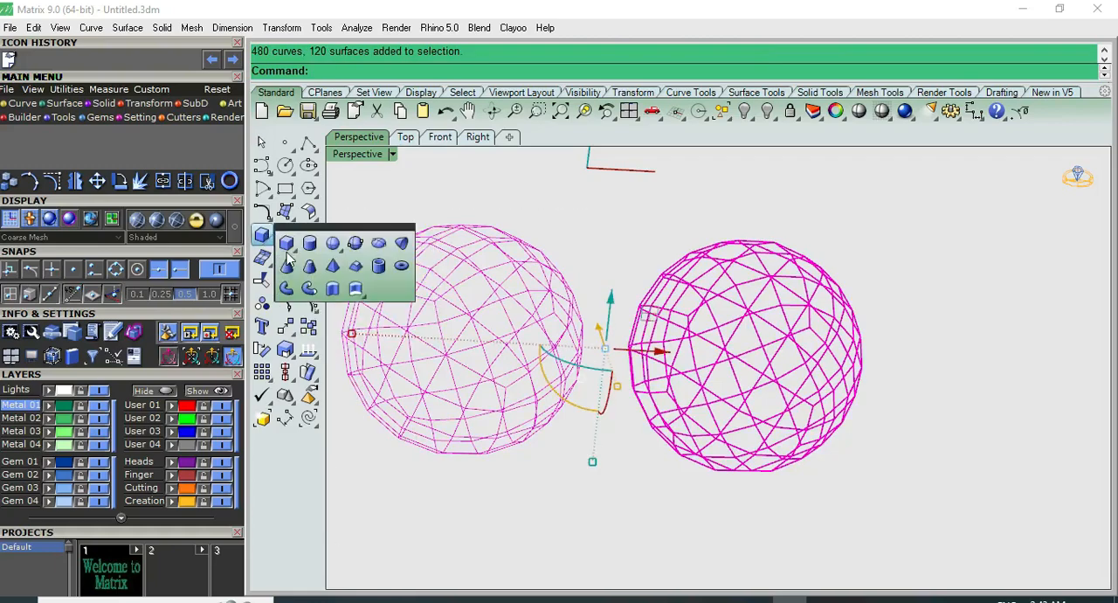
pyautogui.click(309, 290)
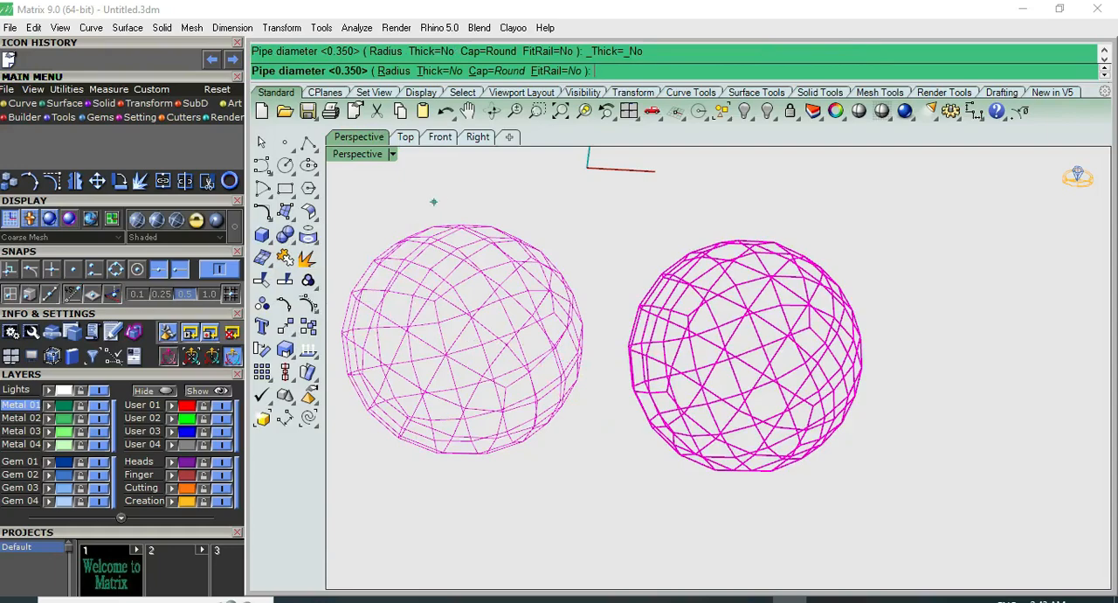
pyautogui.press('Return')
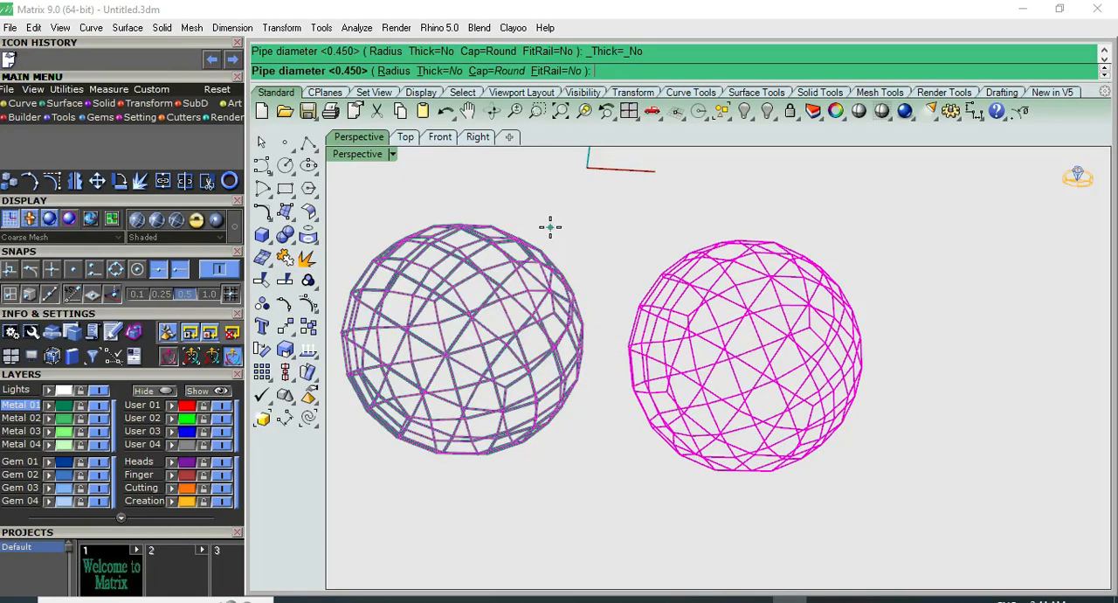
pyautogui.press('Return')
# Shade the perspective view to check the piped ball, leave the shaded display and undo the pipe
pyautogui.scroll(3, 463, 260)
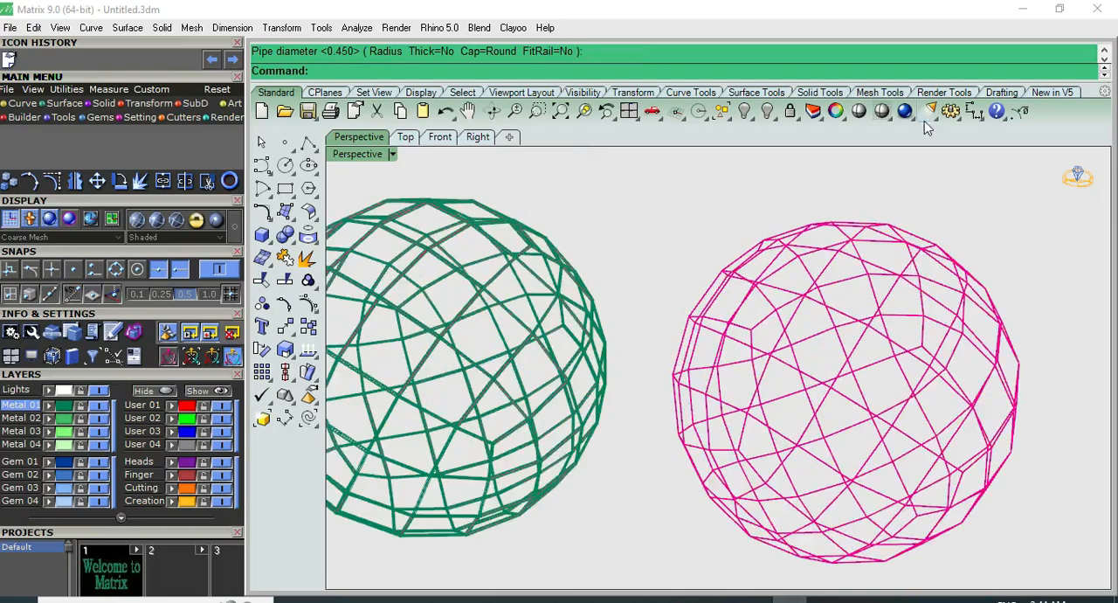
pyautogui.click(859, 114)
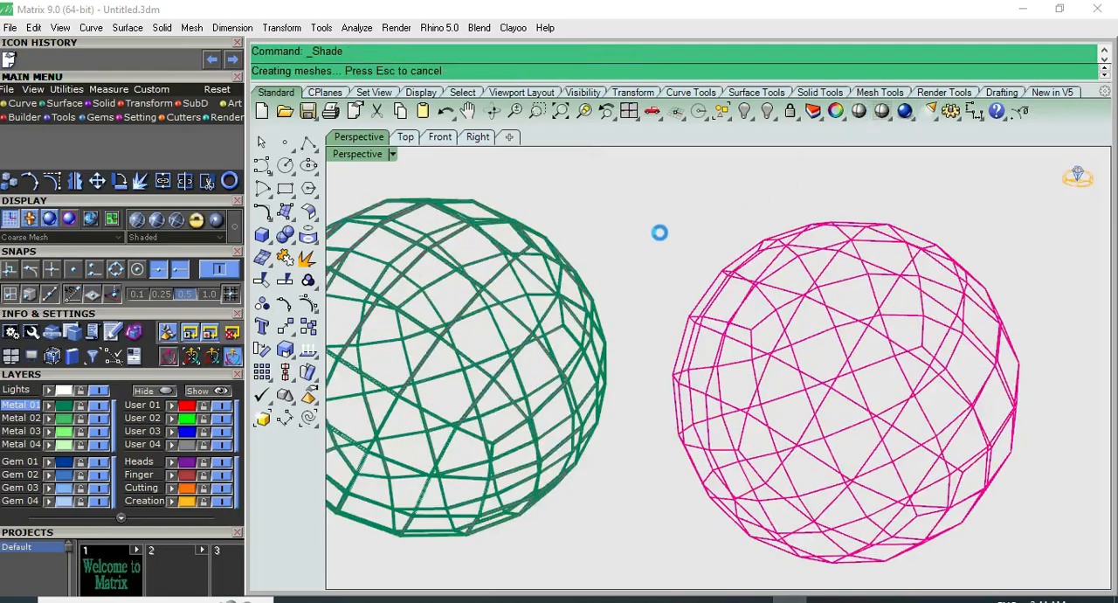
pyautogui.moveTo(543, 246)
pyautogui.mouseDown(button='right')
pyautogui.moveTo(520, 337)
pyautogui.moveTo(566, 242)
pyautogui.mouseUp(button='right')
pyautogui.press('Escape')
pyautogui.hotkey('ctrl', 'z')
pyautogui.scroll(-3, 592, 227)
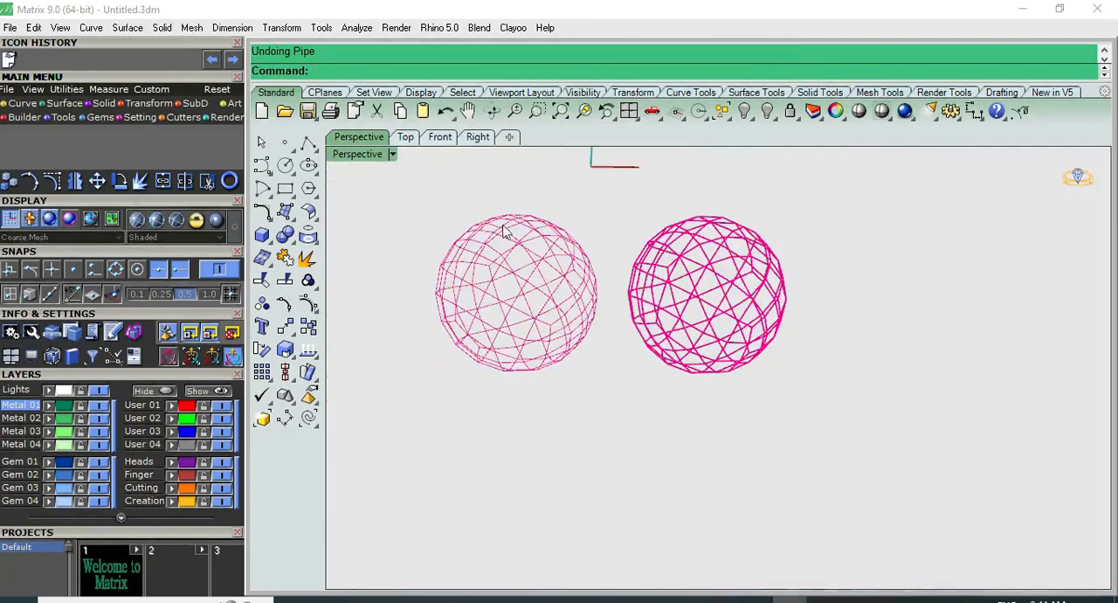
pyautogui.click(266, 239)
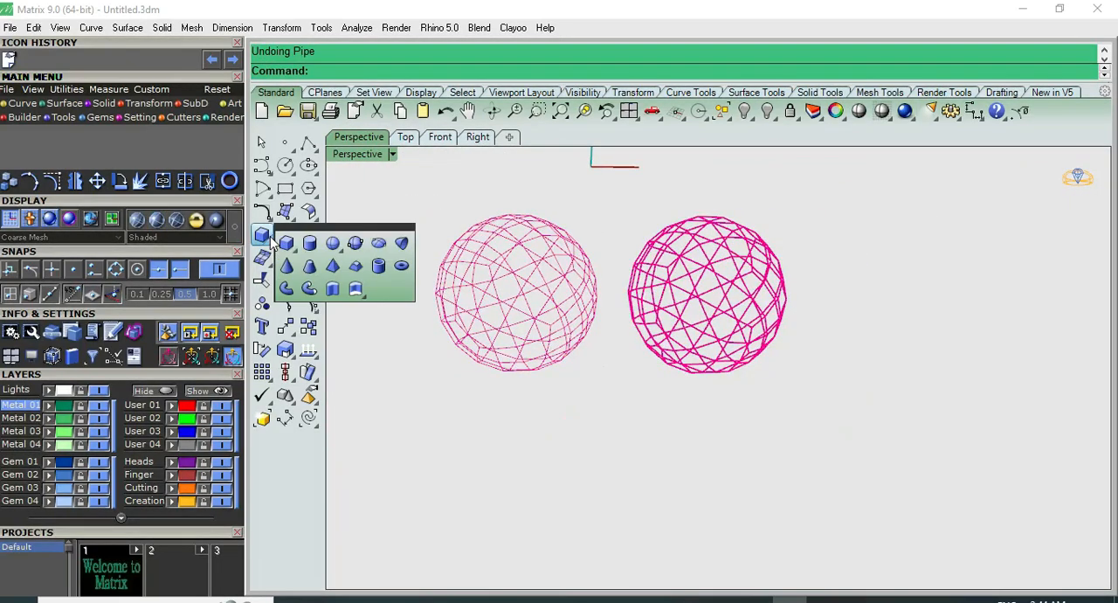
pyautogui.click(302, 287)
pyautogui.press('Return')
pyautogui.press('Escape')
pyautogui.rightClick(601, 326)
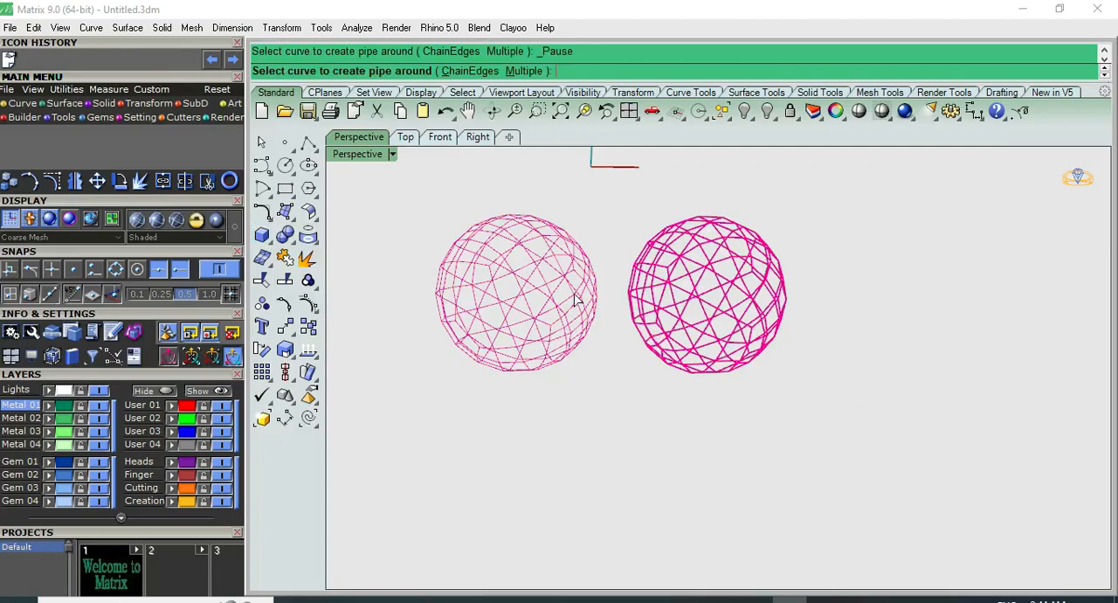
pyautogui.scroll(6, 528, 248)
pyautogui.press('Escape')
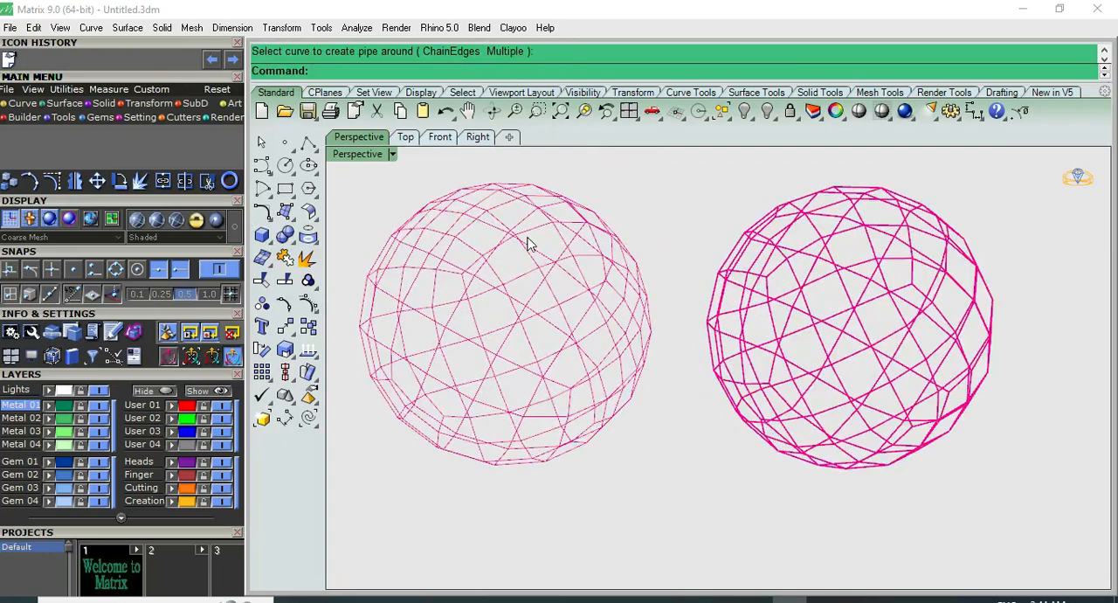
pyautogui.click(263, 237)
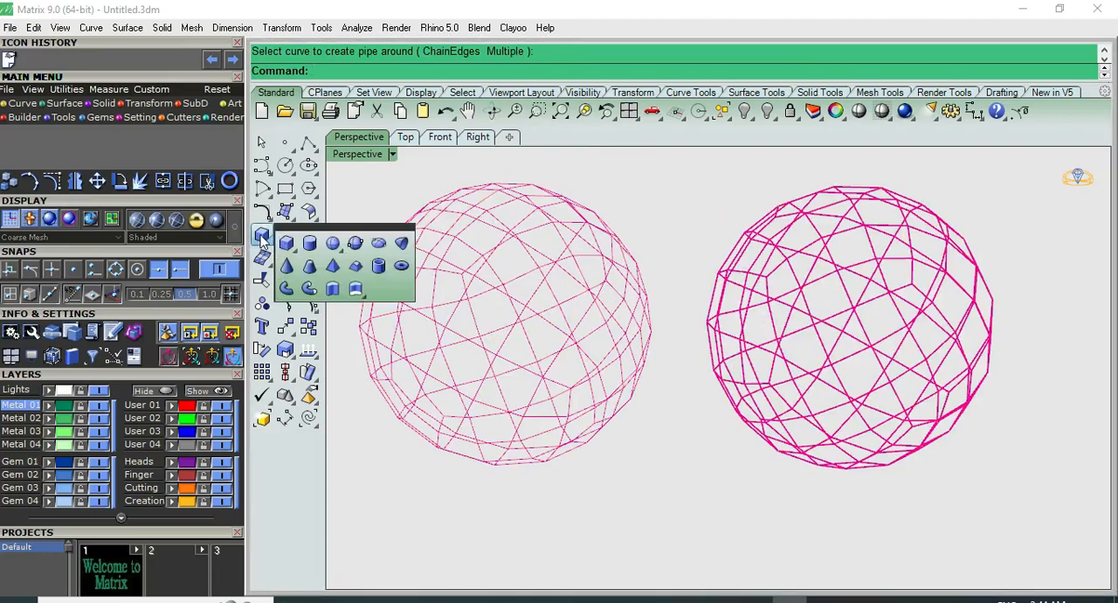
pyautogui.click(308, 291)
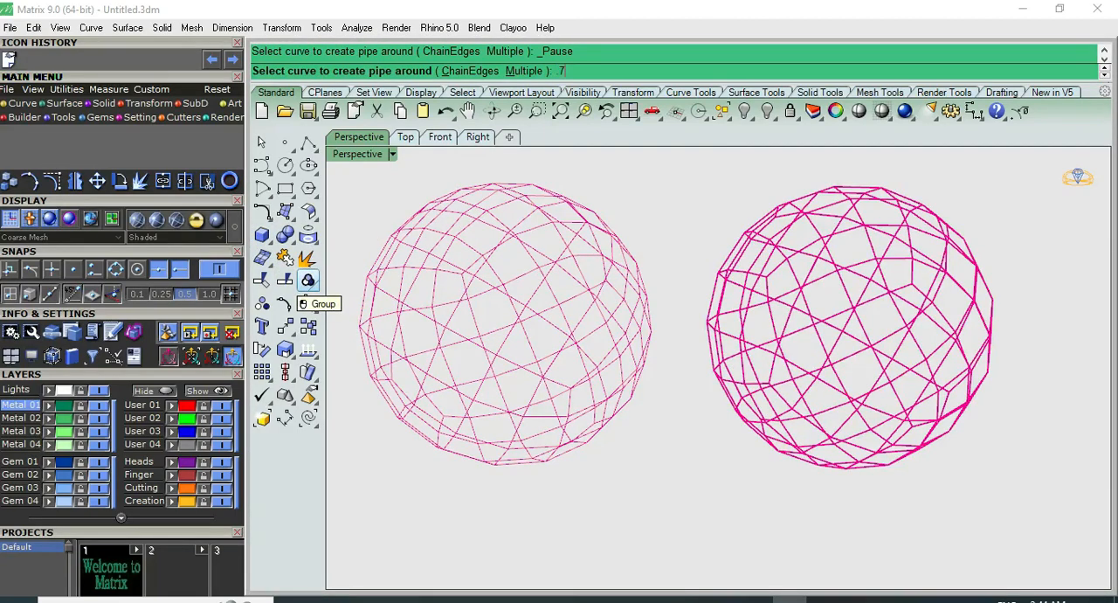
pyautogui.write('7')
pyautogui.press('Return')
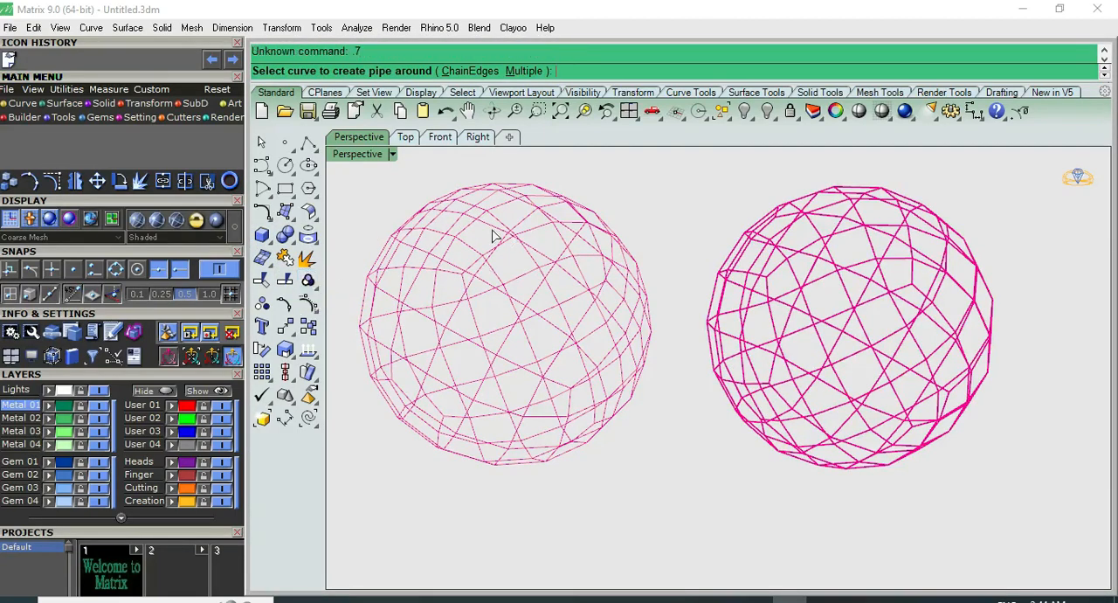
pyautogui.rightClick(462, 224)
pyautogui.rightClick(462, 223)
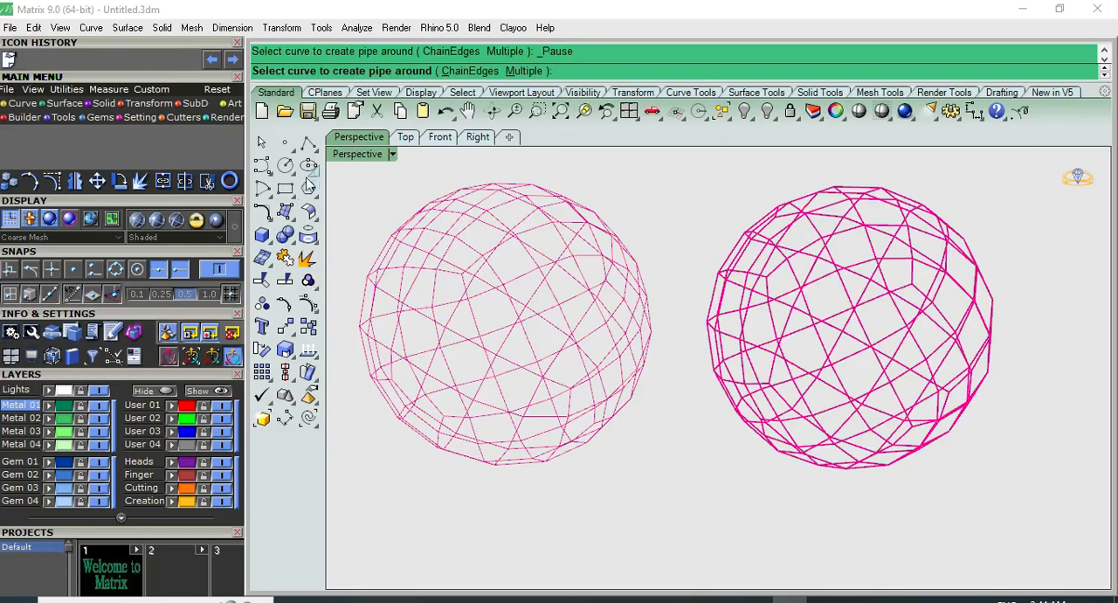
# Select the grouped polyhedron and wireframe curves together and ungroup them
pyautogui.click(260, 144)
pyautogui.hotkey('ctrl', 'a')
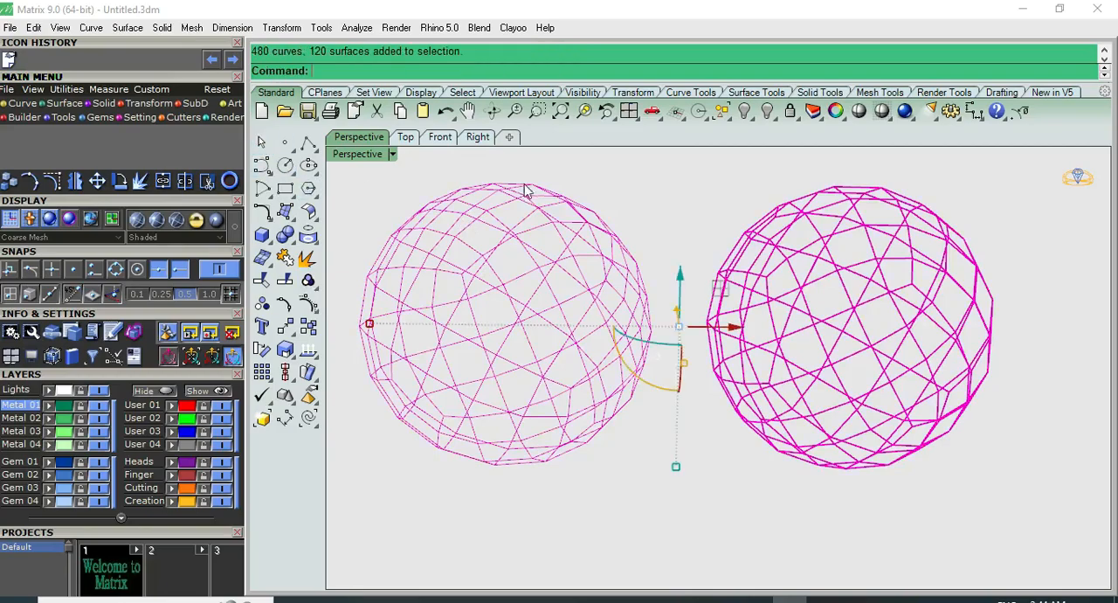
pyautogui.moveTo(552, 310); pyautogui.dragTo(543, 268, button='right')
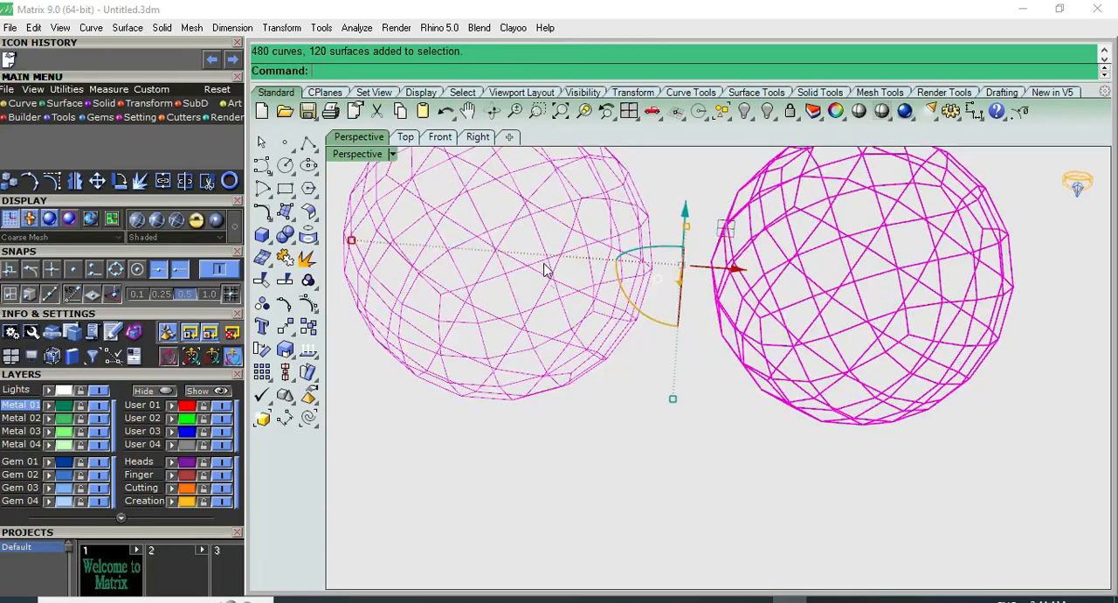
pyautogui.scroll(-4, 545, 269)
pyautogui.press('Escape')
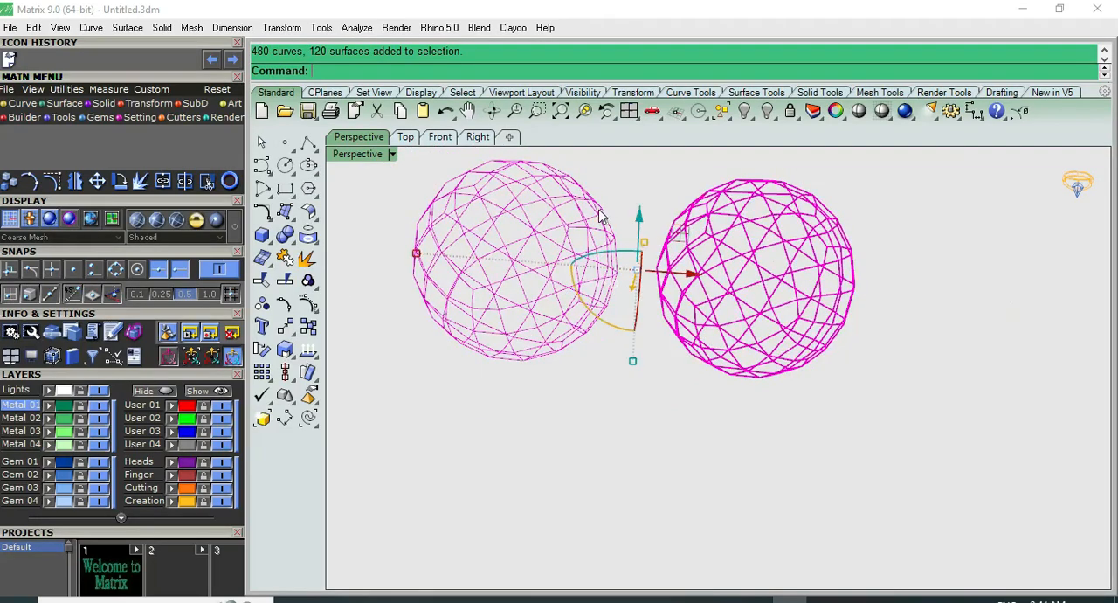
pyautogui.click(708, 218)
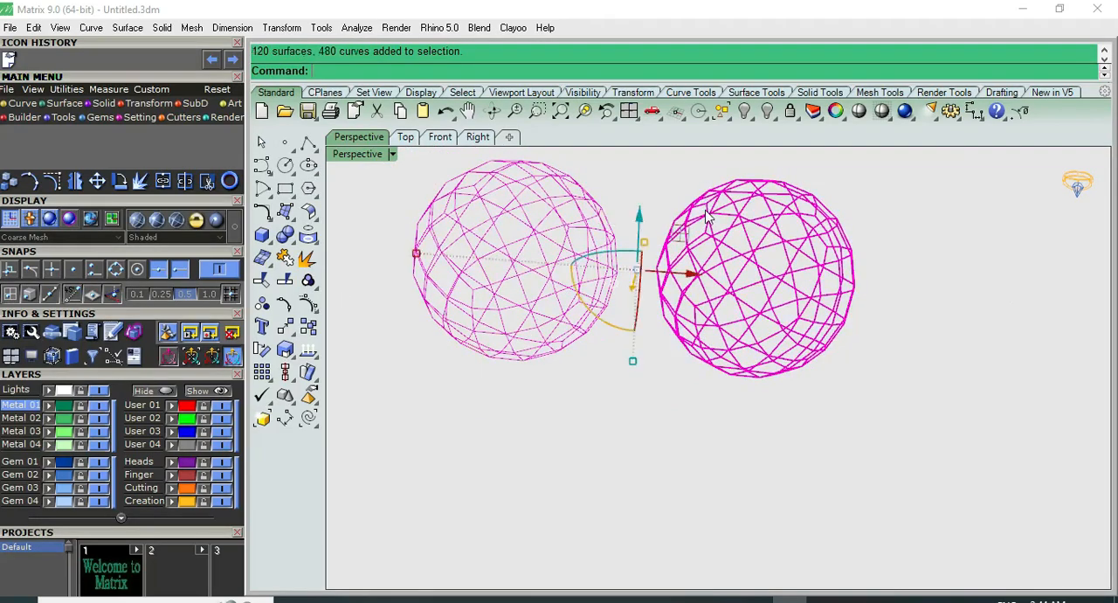
pyautogui.click(264, 305)
# Select the separated wireframe curves and pipe them with round caps, using a diameter of 0.7 at both ends
pyautogui.scroll(-4, 601, 268)
pyautogui.moveTo(620, 265); pyautogui.dragTo(606, 221, button='right')
pyautogui.moveTo(602, 212); pyautogui.dragTo(376, 448)
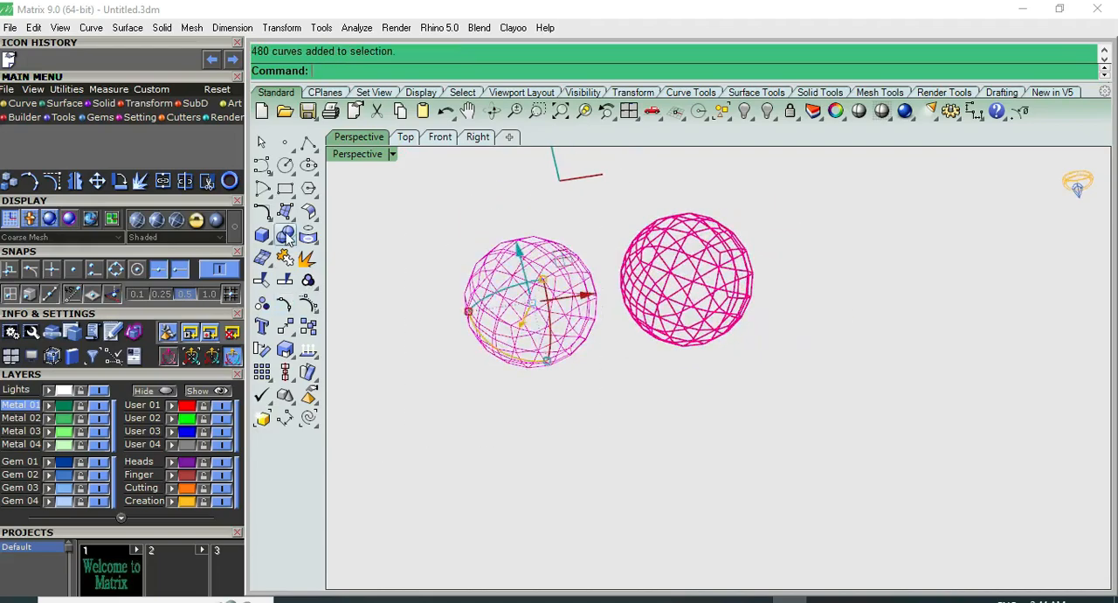
pyautogui.moveTo(270, 239)
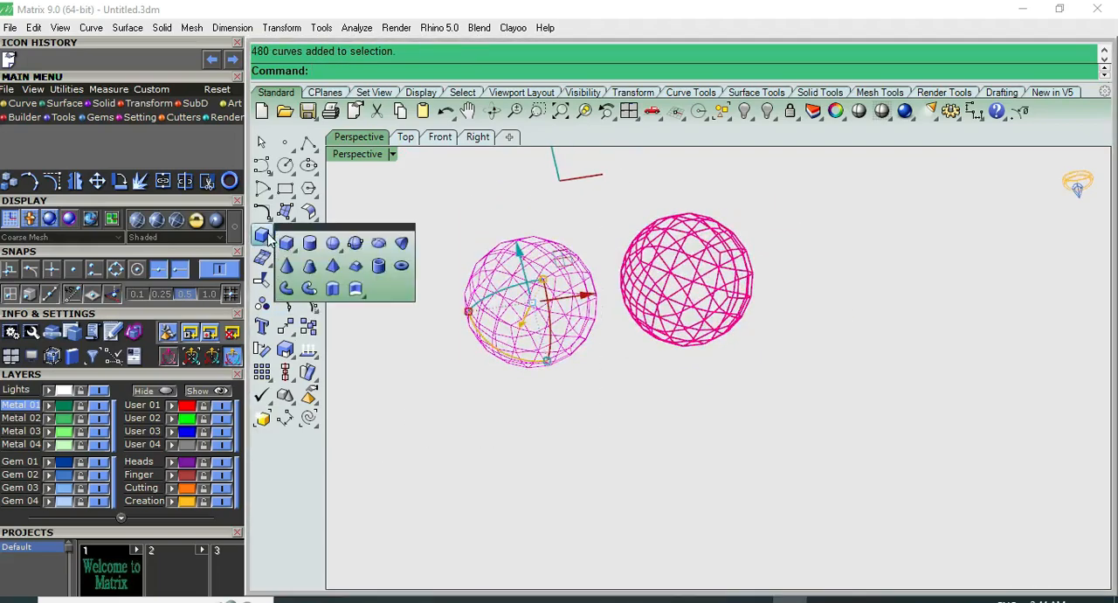
pyautogui.click(309, 288)
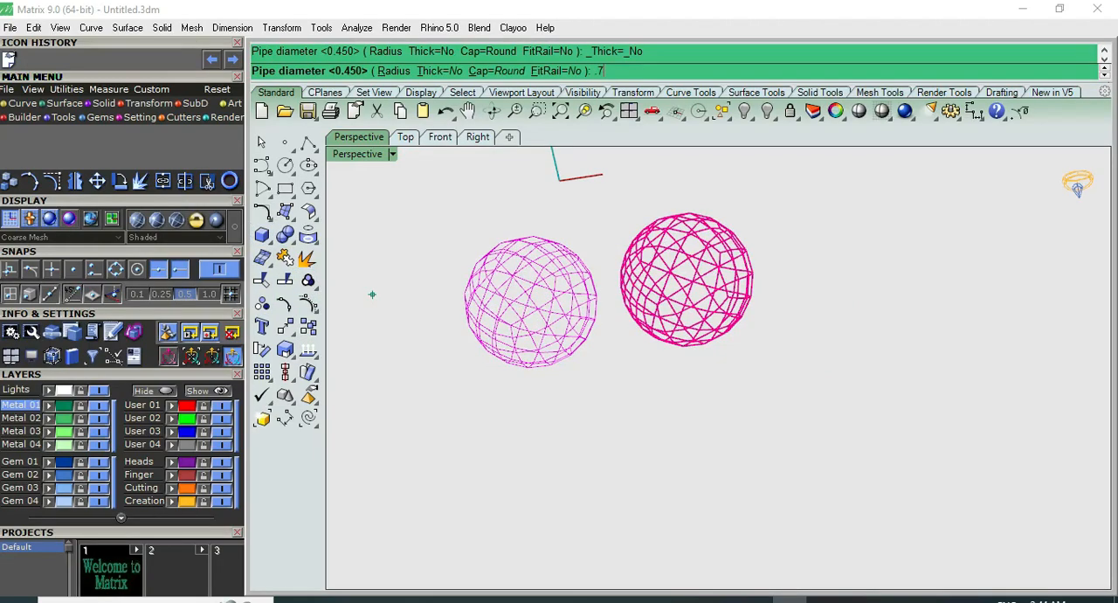
pyautogui.write('.7')
pyautogui.press('Return')
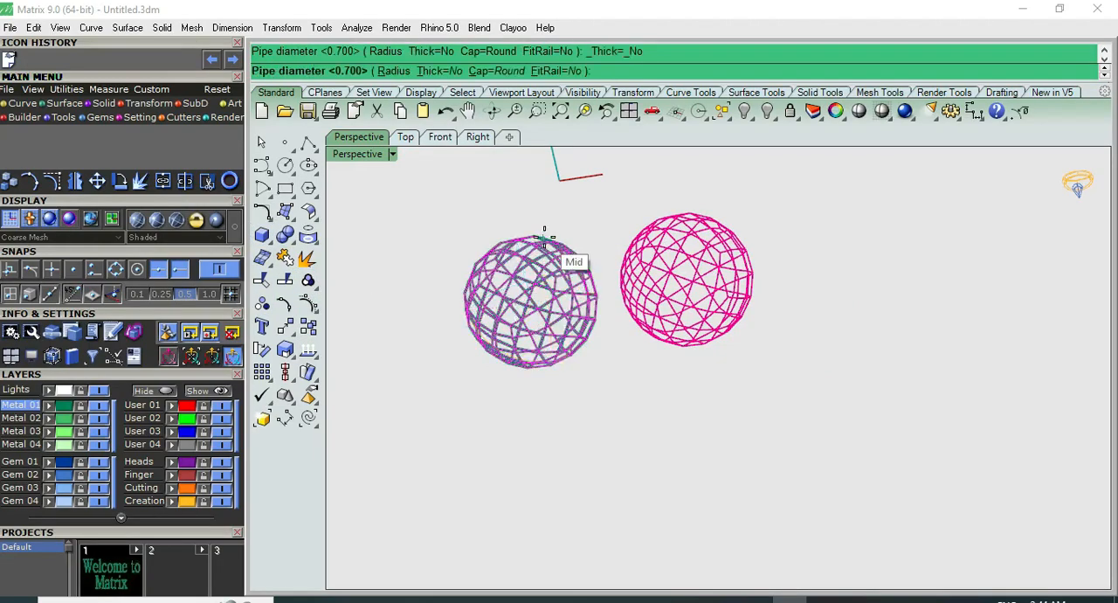
pyautogui.press('Return')
pyautogui.scroll(5, 587, 214)
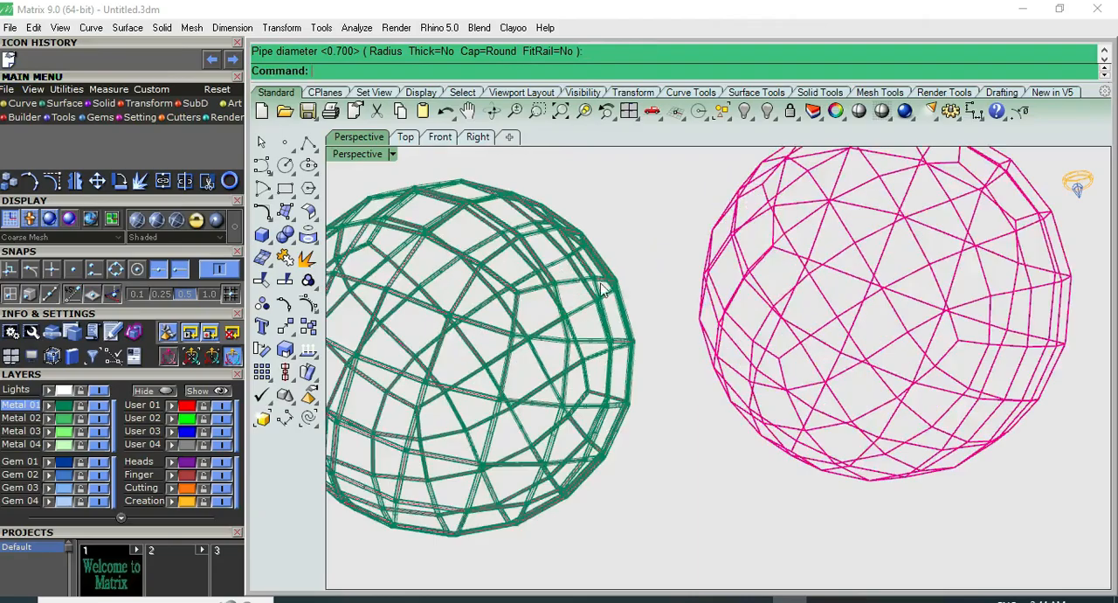
# Select the surface polyhedron beside the piped ball and hide it
pyautogui.click(830, 224)
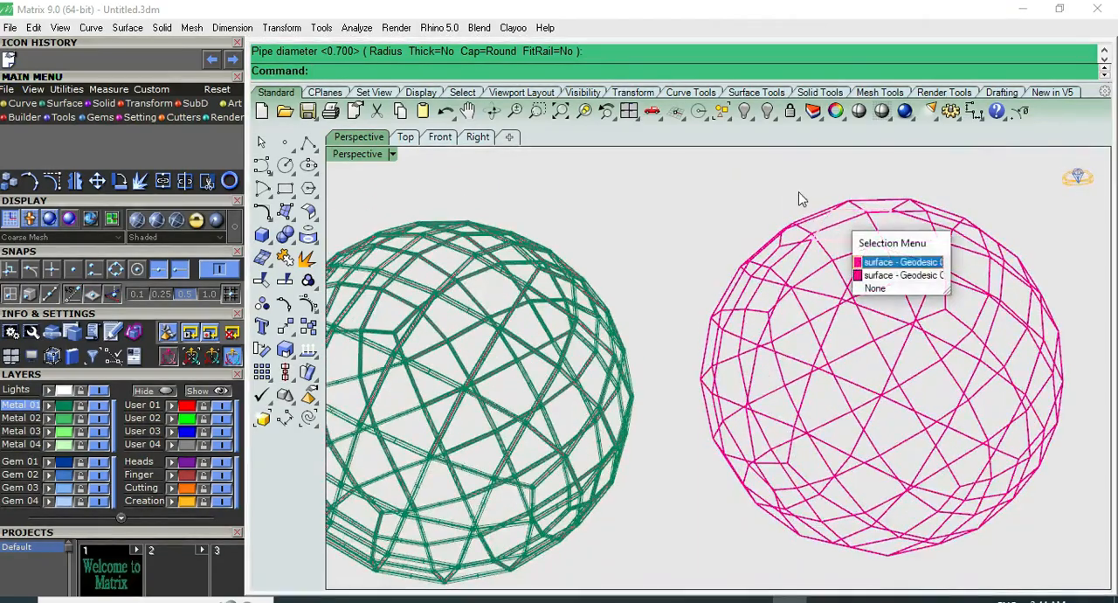
pyautogui.scroll(-5, 854, 243)
pyautogui.moveTo(736, 484); pyautogui.dragTo(737, 484)
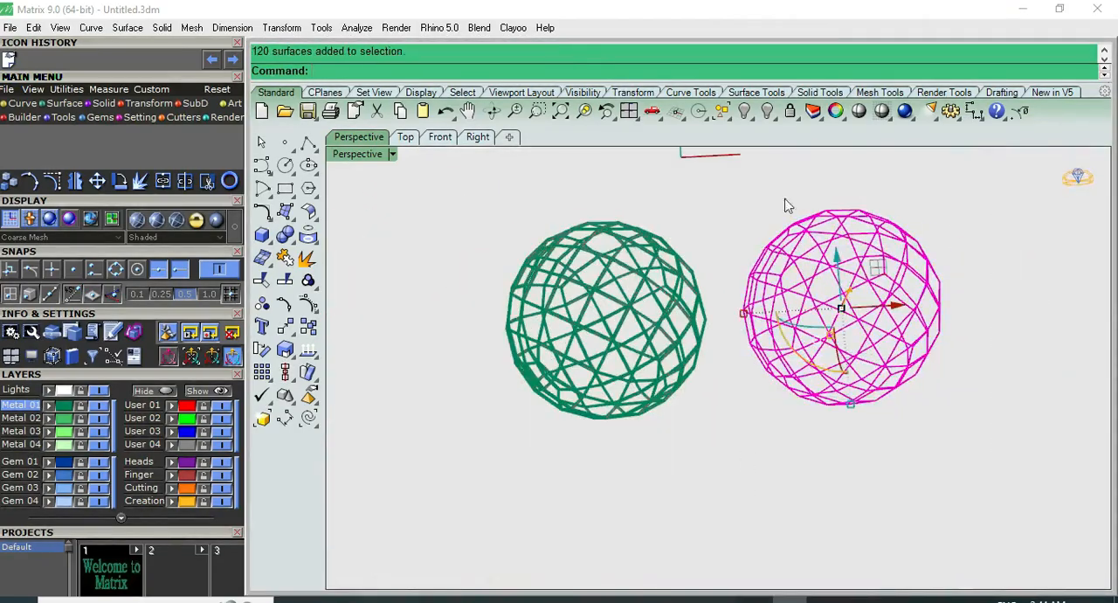
pyautogui.click(744, 110)
# Shade the perspective view to inspect the piped ball, leave the shaded display and show the front view
pyautogui.click(860, 111)
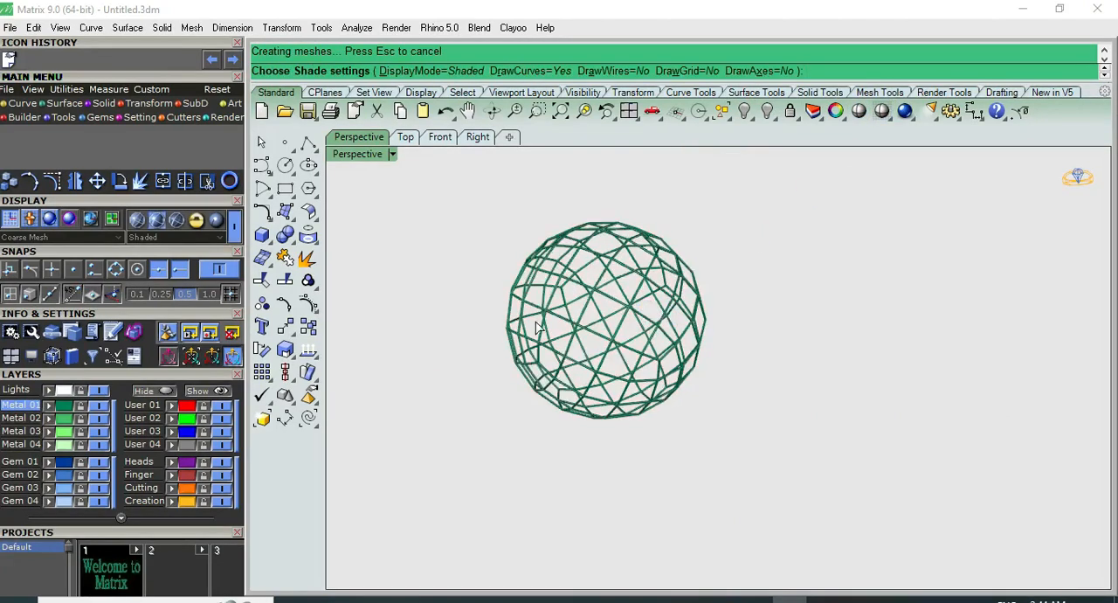
pyautogui.scroll(6, 536, 328)
pyautogui.moveTo(567, 266); pyautogui.dragTo(832, 383, button='right')
pyautogui.press('F1')
pyautogui.press('F2')
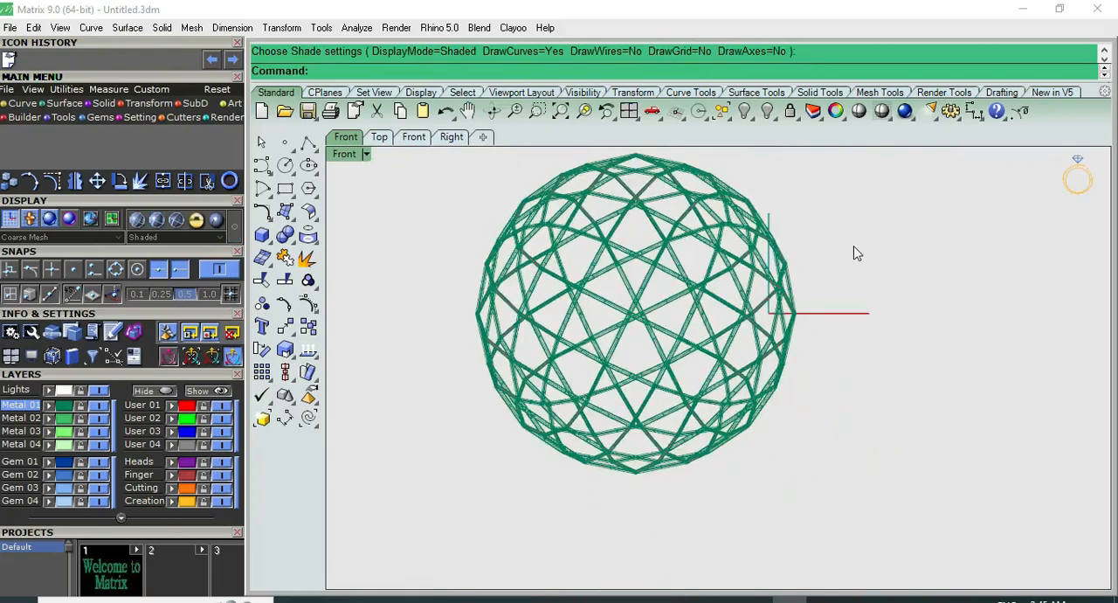
# Show the piped ball in the top view, inspect it shaded and leave the shaded display
pyautogui.press('F1')
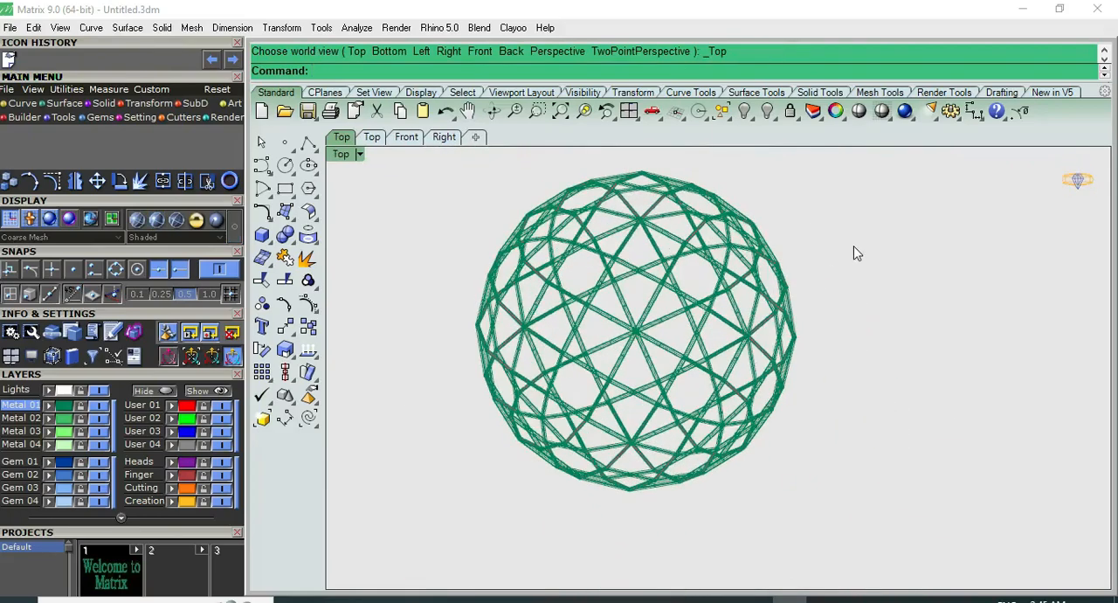
pyautogui.click(836, 111)
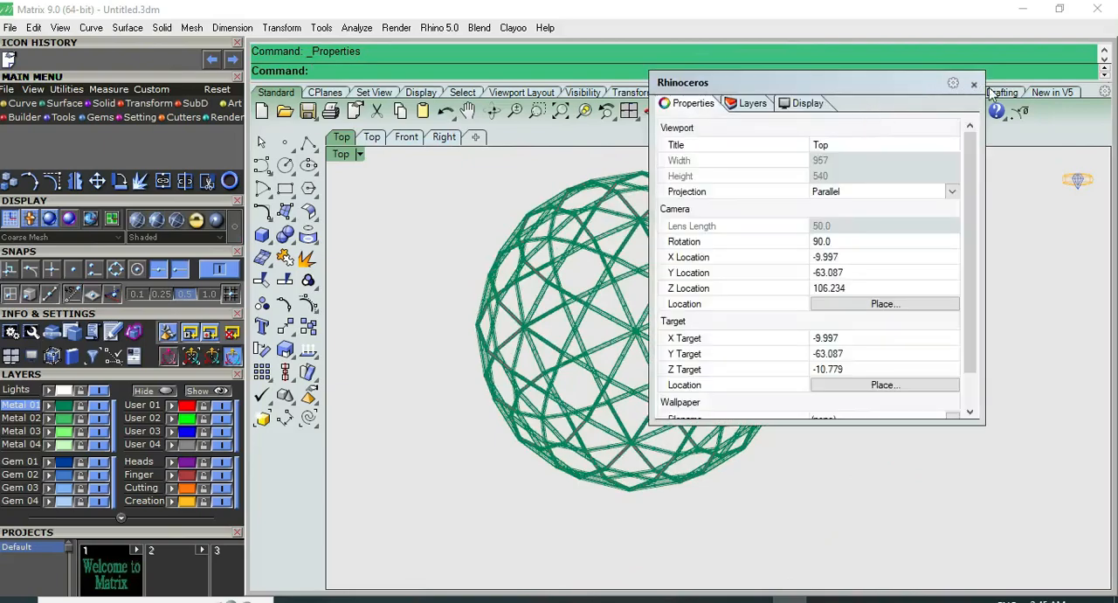
pyautogui.click(973, 84)
pyautogui.click(855, 114)
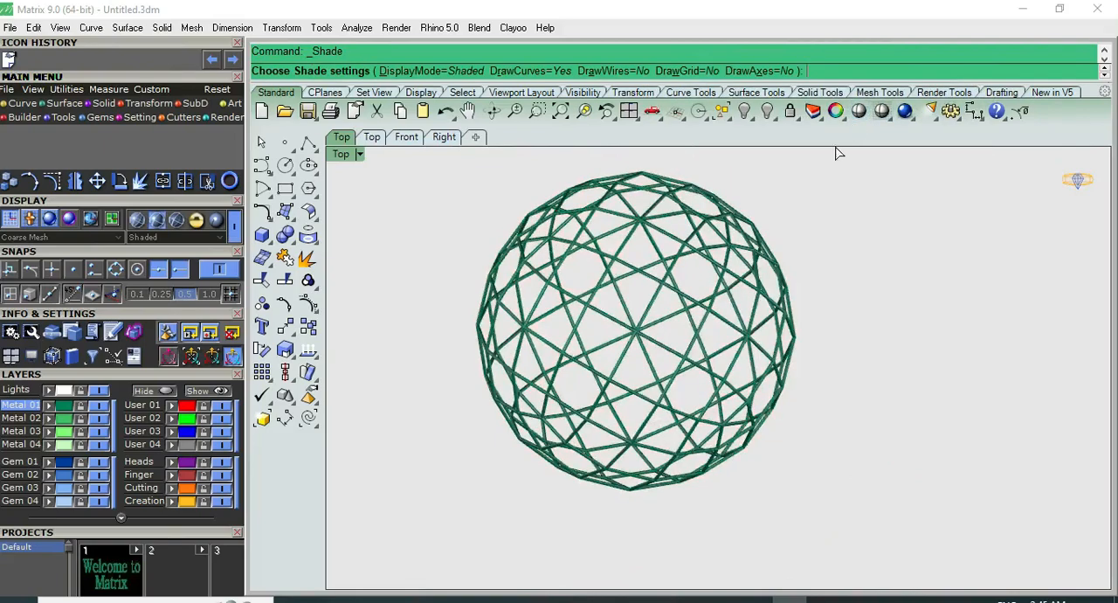
pyautogui.scroll(5, 789, 227)
pyautogui.scroll(-6, 774, 235)
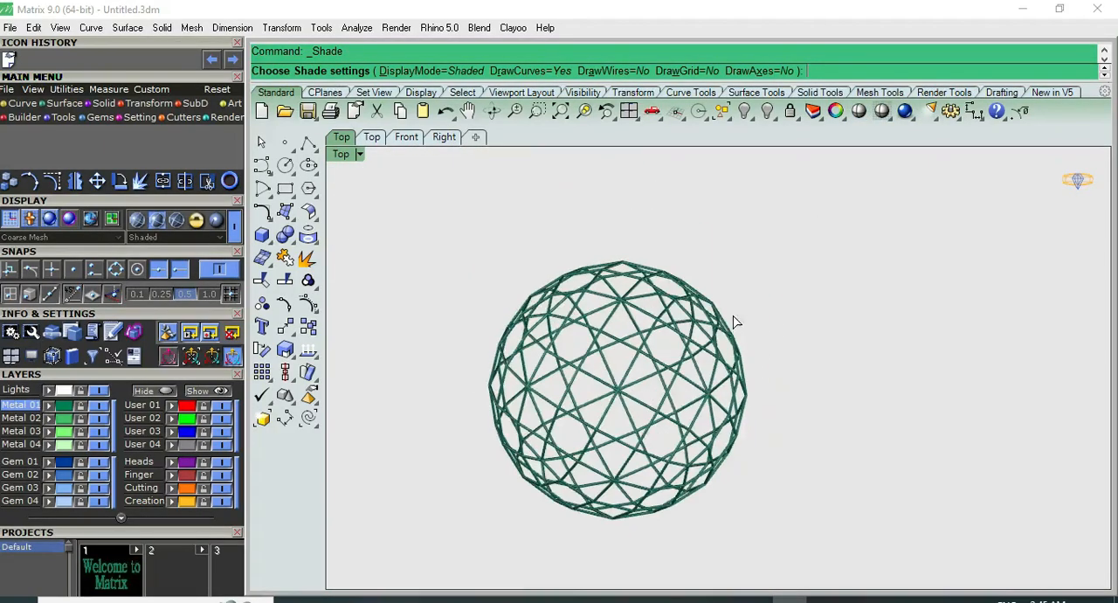
pyautogui.click(789, 295)
# Start a new polyhedron beside the piped ball and browse the geodesic cube patterns up to Geodesic Cube Pattern 30
pyautogui.moveTo(756, 213); pyautogui.dragTo(610, 259, button='right')
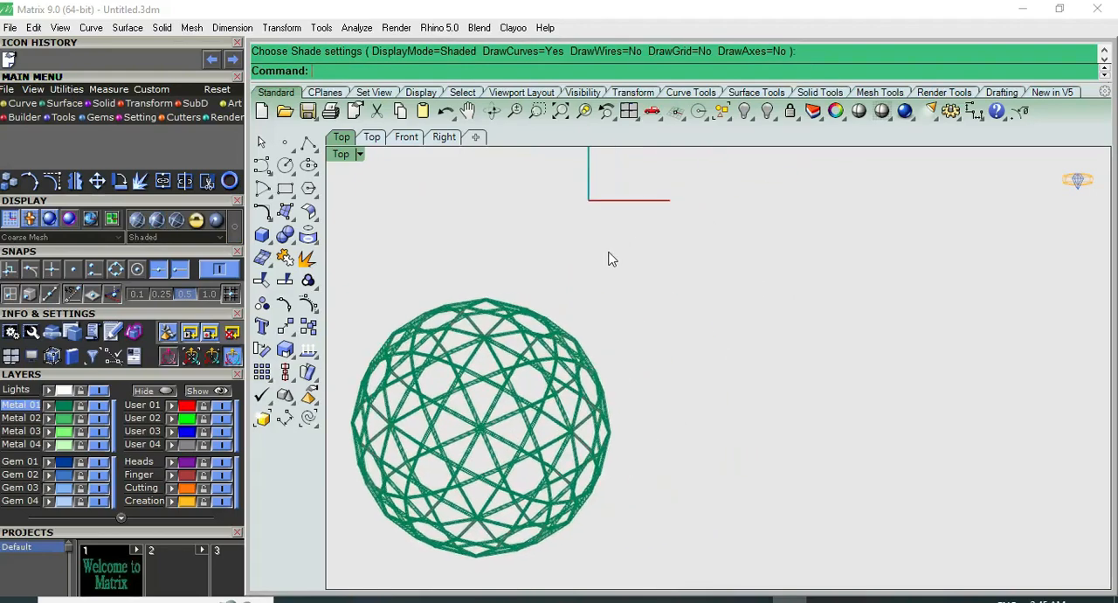
pyautogui.rightClick(406, 78)
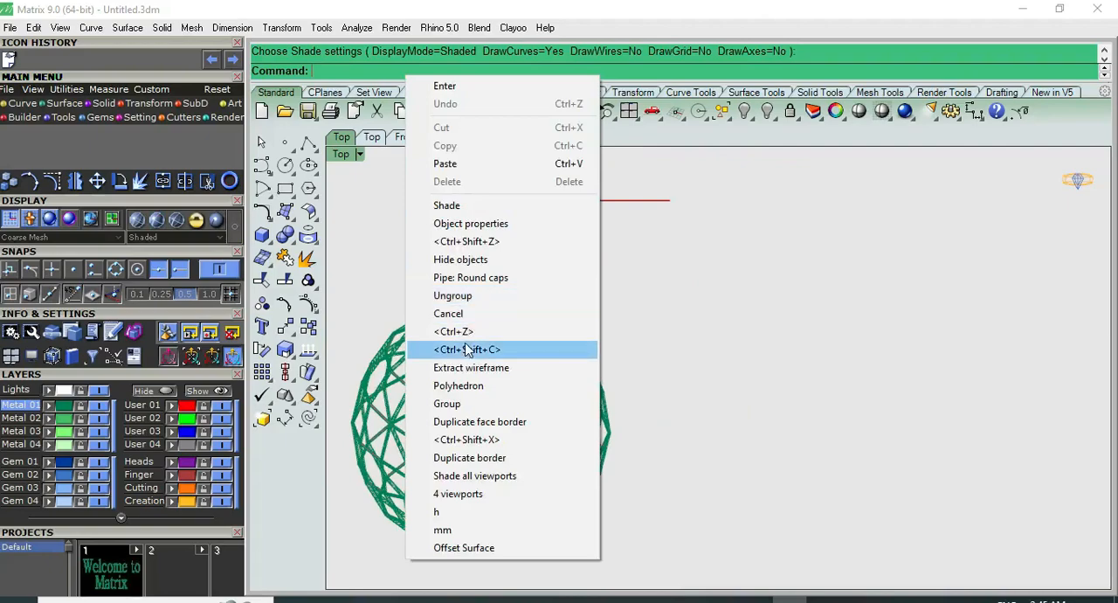
pyautogui.click(463, 386)
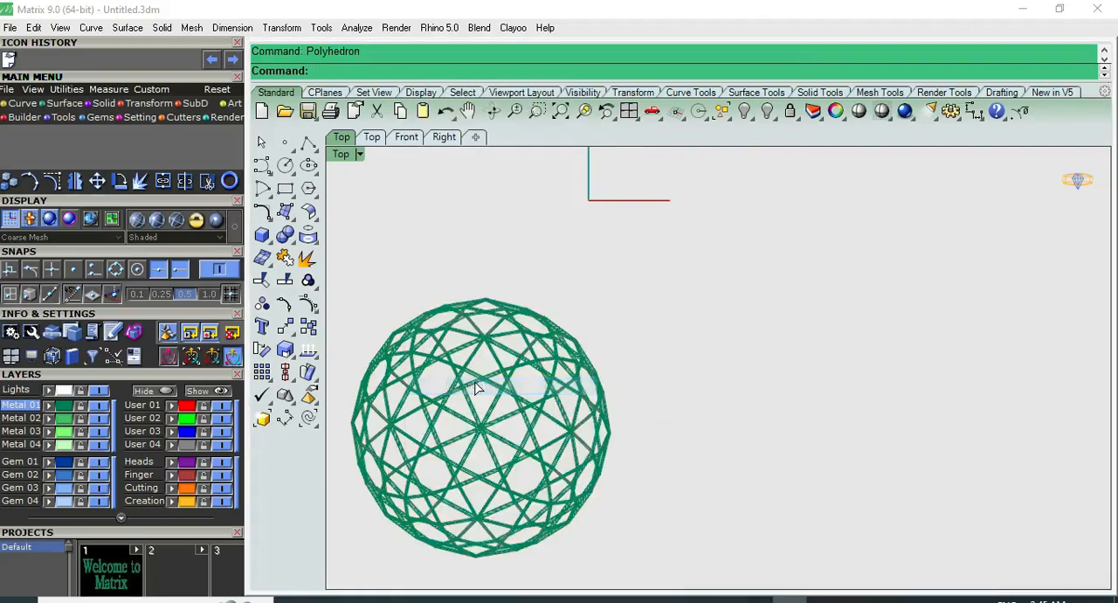
pyautogui.scroll(-4, 594, 327)
pyautogui.press('Down')
pyautogui.press('Down')
pyautogui.press('Down')
pyautogui.press('Down')
pyautogui.press('Down')
pyautogui.scroll(-1, 569, 348)
pyautogui.press('Down')
pyautogui.press('Down')
pyautogui.press('Down')
pyautogui.press('Down')
pyautogui.press('Down')
pyautogui.press('Down')
pyautogui.press('Down')
pyautogui.press('Down')
pyautogui.press('Down')
pyautogui.scroll(-1, 583, 346)
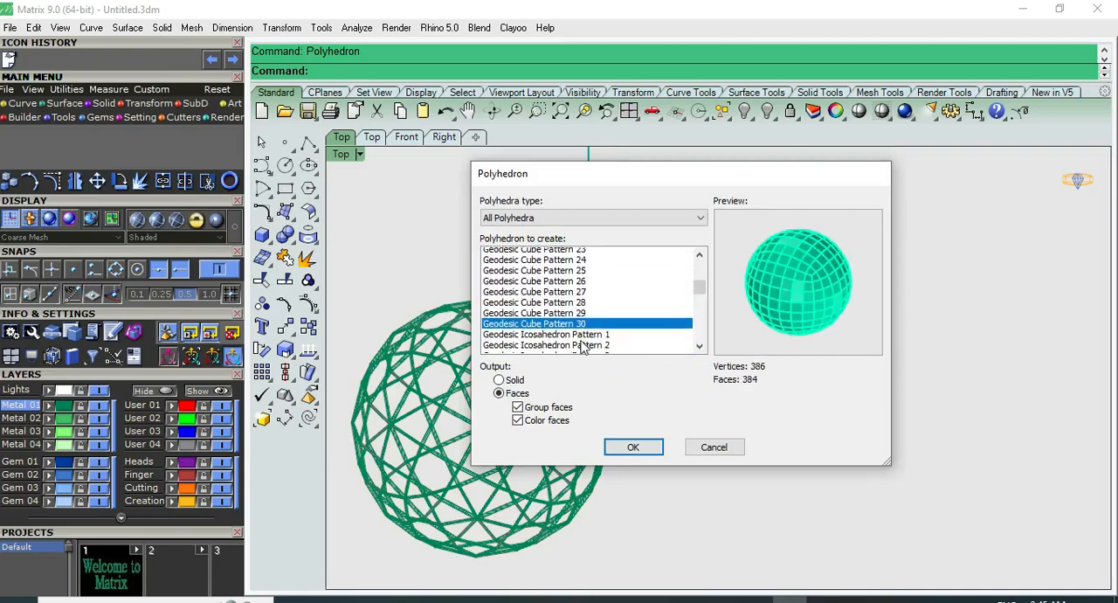
# Compare the previews of the Geodesic Icosahedron patterns, including Pattern 22 and Pattern 9
pyautogui.scroll(-4, 581, 339)
pyautogui.click(583, 327)
pyautogui.click(583, 338)
pyautogui.scroll(-4, 583, 339)
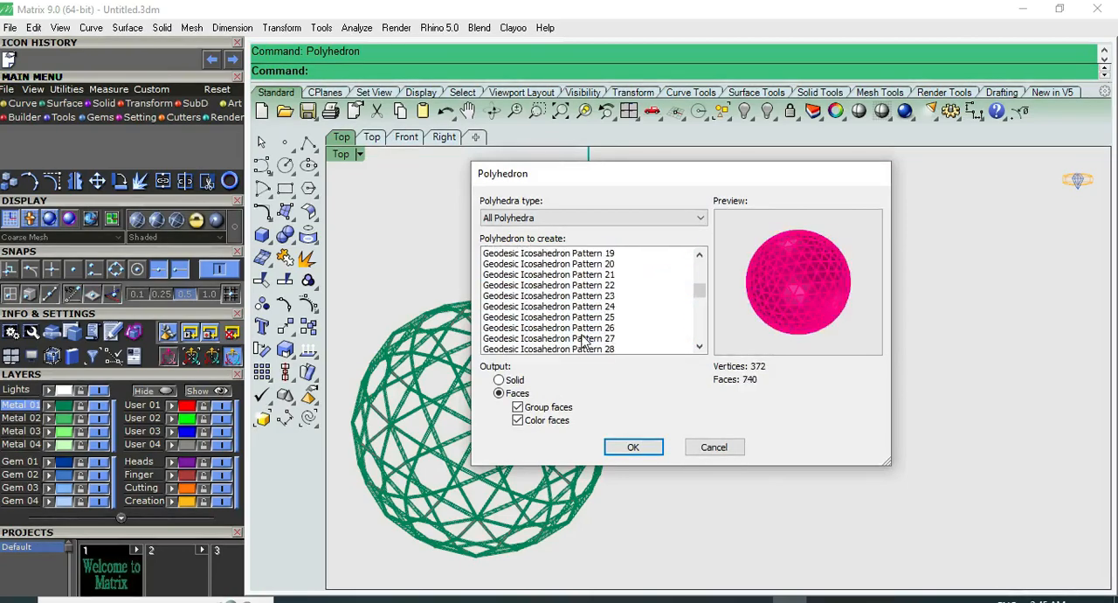
pyautogui.click(583, 306)
pyautogui.click(582, 285)
pyautogui.scroll(3, 582, 293)
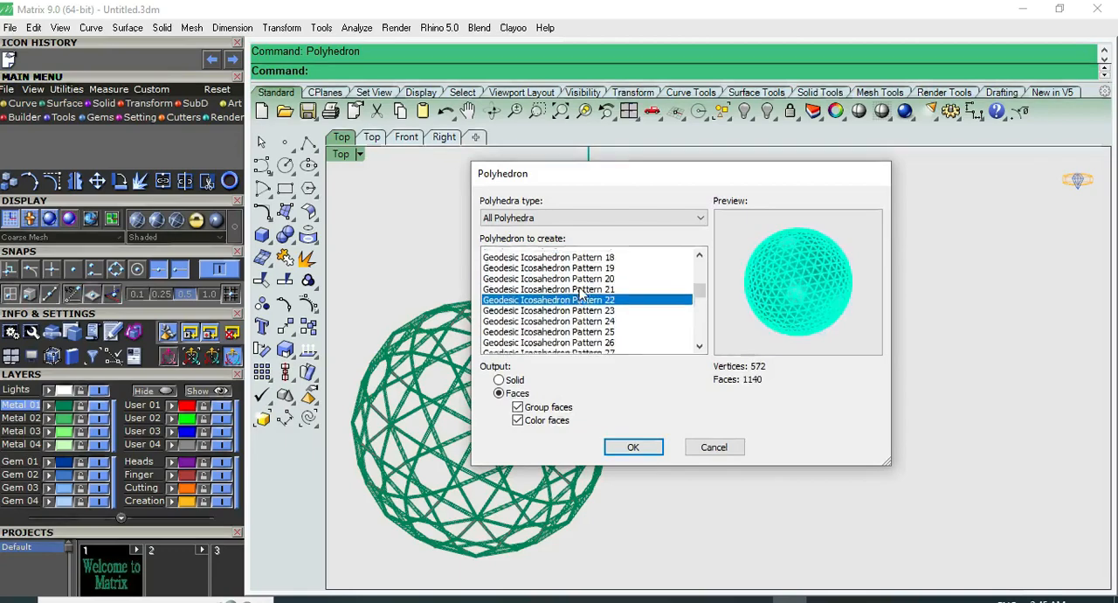
pyautogui.scroll(2, 581, 295)
pyautogui.click(581, 285)
pyautogui.click(580, 307)
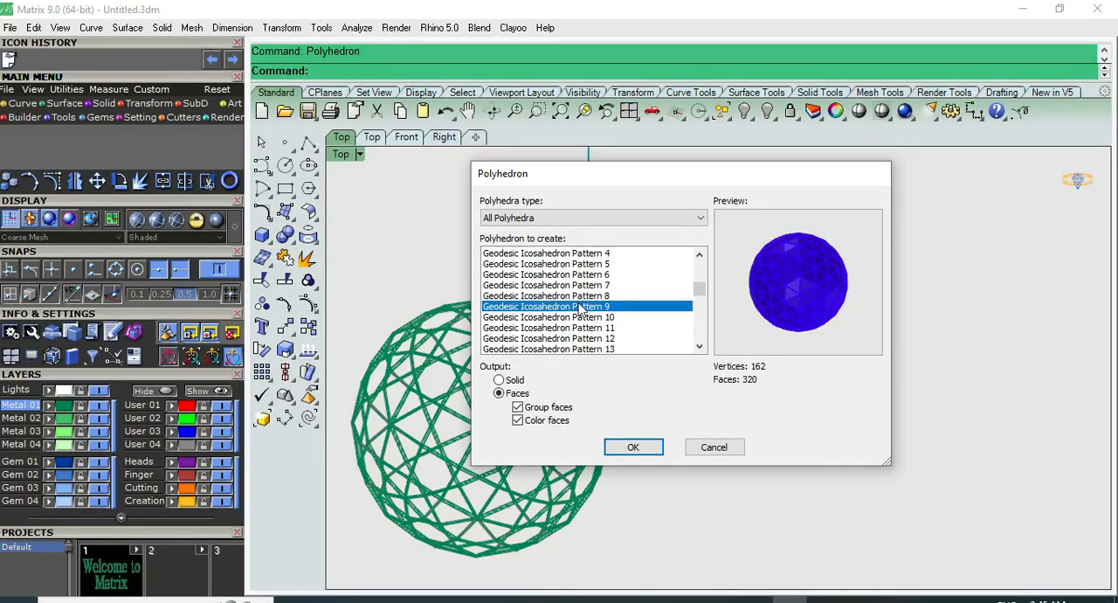
# Choose Geodesic Icosahedron Pattern 3 with grouped, coloured faces and place it freehand beside the piped ball
pyautogui.scroll(2, 575, 288)
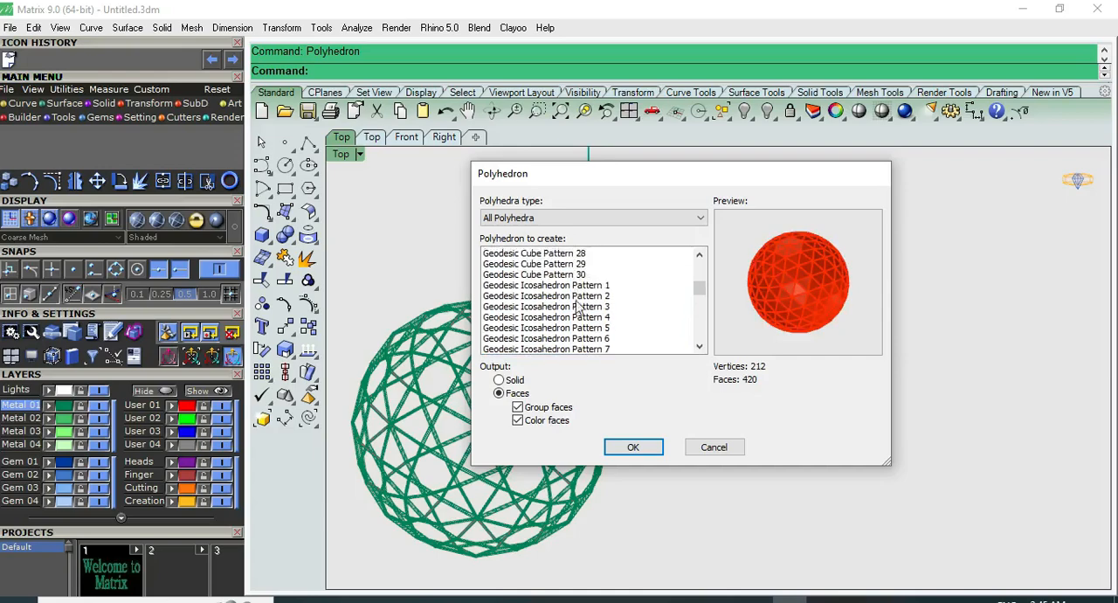
pyautogui.click(578, 317)
pyautogui.click(578, 297)
pyautogui.click(582, 318)
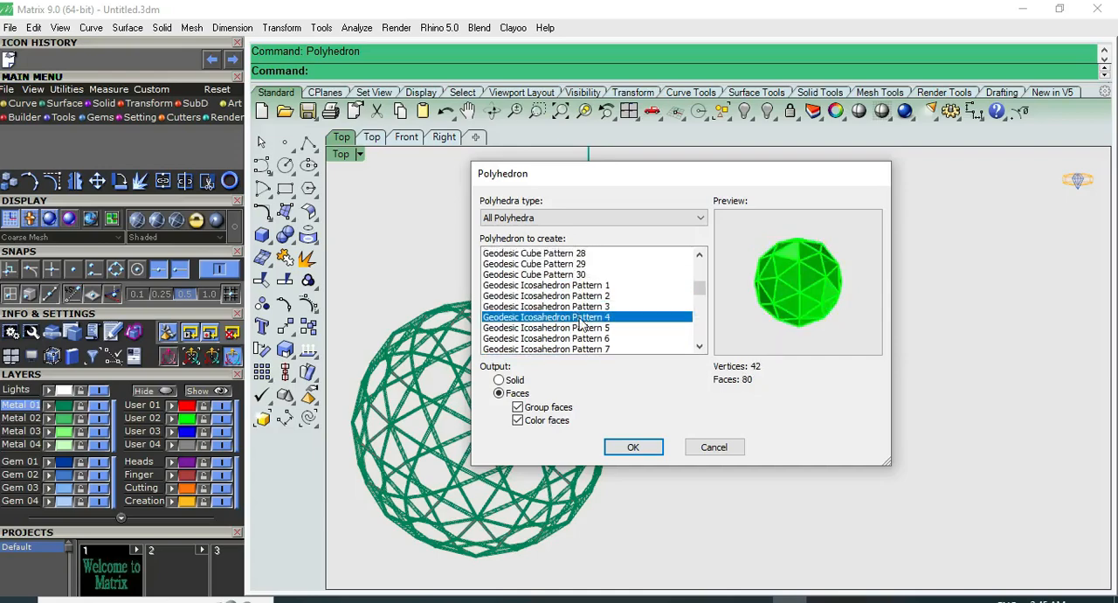
pyautogui.click(582, 339)
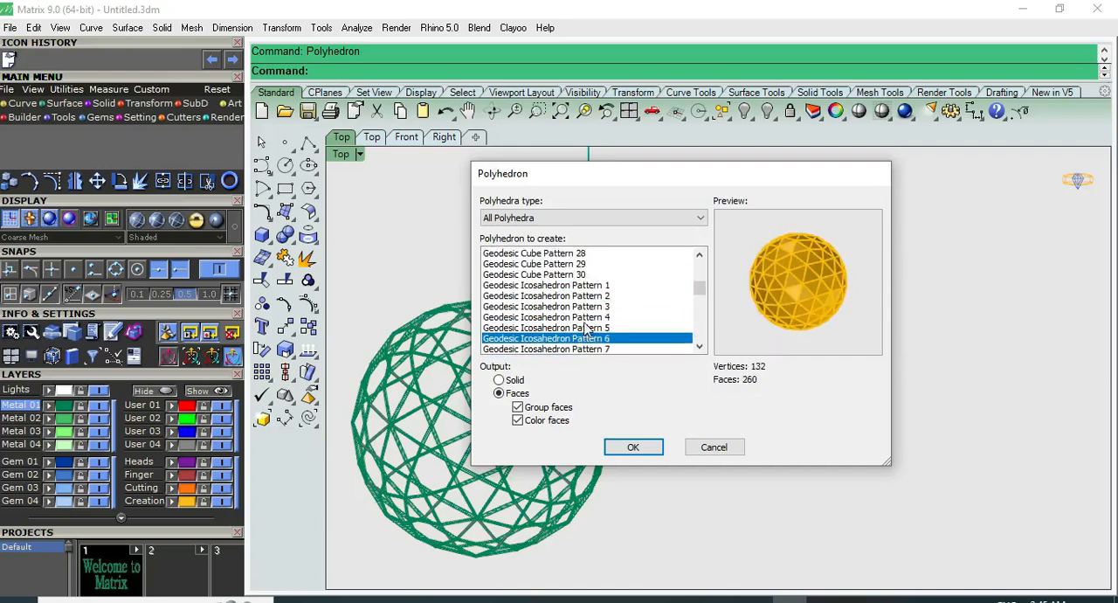
pyautogui.click(587, 327)
pyautogui.click(590, 306)
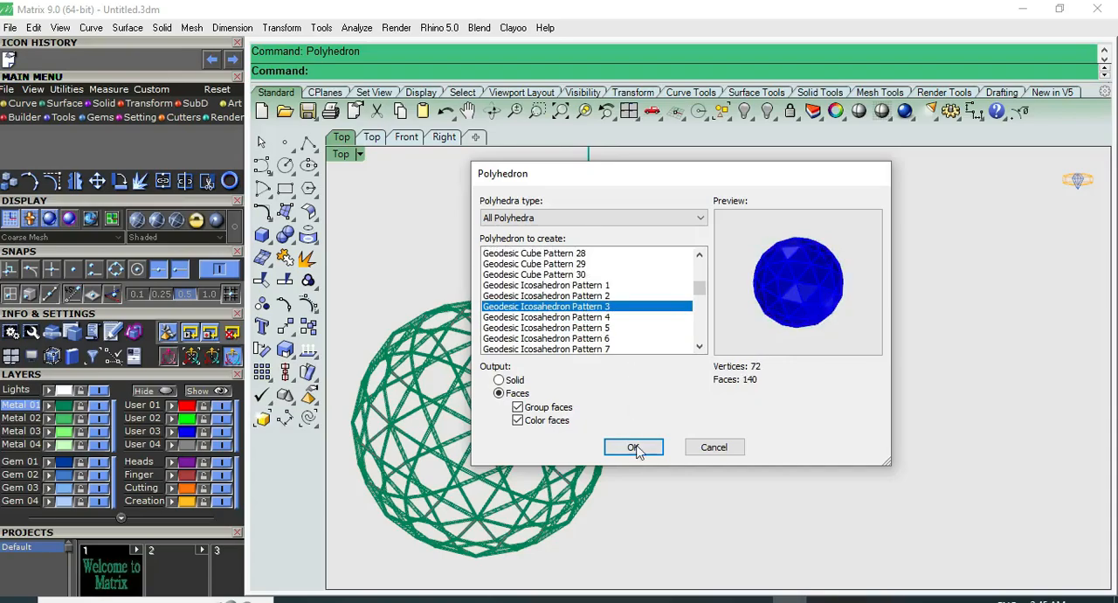
pyautogui.click(634, 449)
pyautogui.click(738, 303)
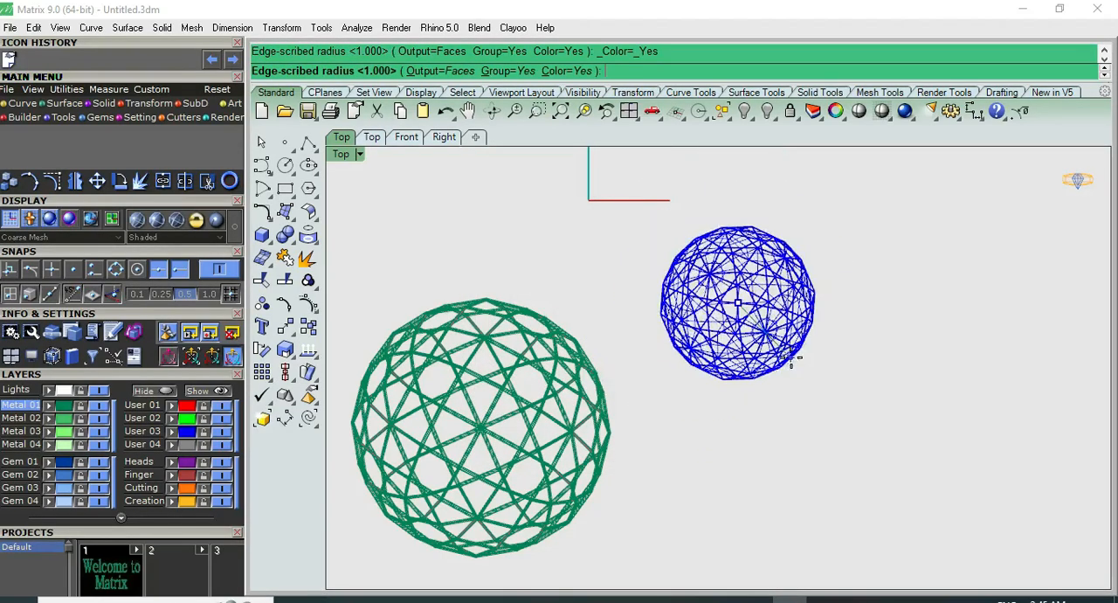
pyautogui.click(796, 363)
# Extract the wireframe curves of the new geodesic icosahedron and move them out beside the solid
pyautogui.click(779, 320)
pyautogui.scroll(4, 747, 315)
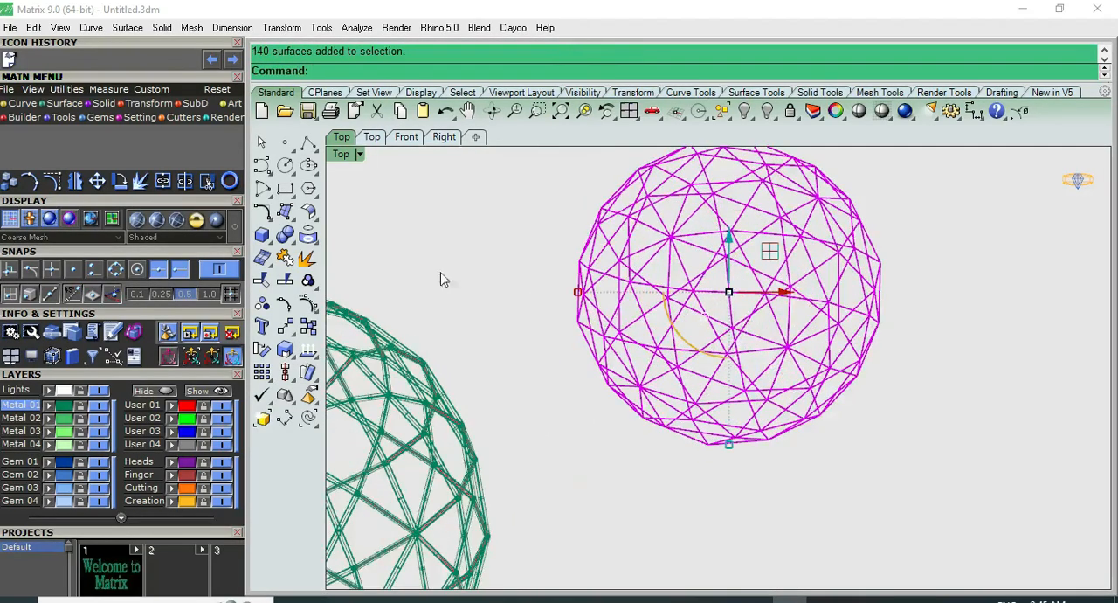
pyautogui.click(313, 259)
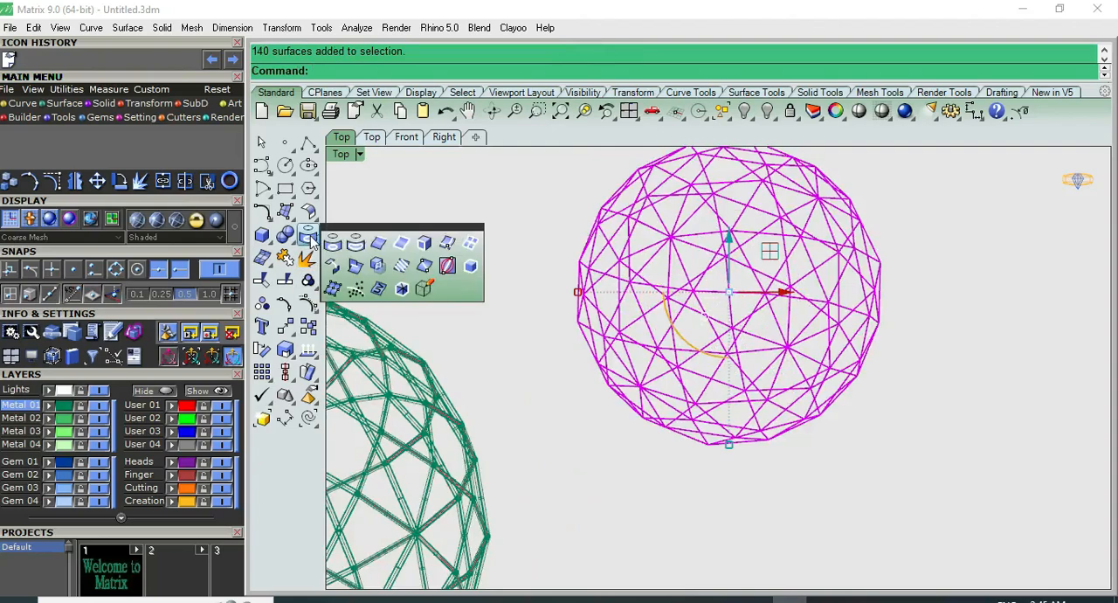
pyautogui.click(468, 239)
pyautogui.scroll(-2, 468, 247)
pyautogui.moveTo(698, 279); pyautogui.dragTo(966, 278)
pyautogui.click(853, 216)
# Pipe all the extracted wireframe curves with a diameter of 0.700 and round caps
pyautogui.scroll(-5, 747, 262)
pyautogui.moveTo(931, 197); pyautogui.dragTo(781, 356)
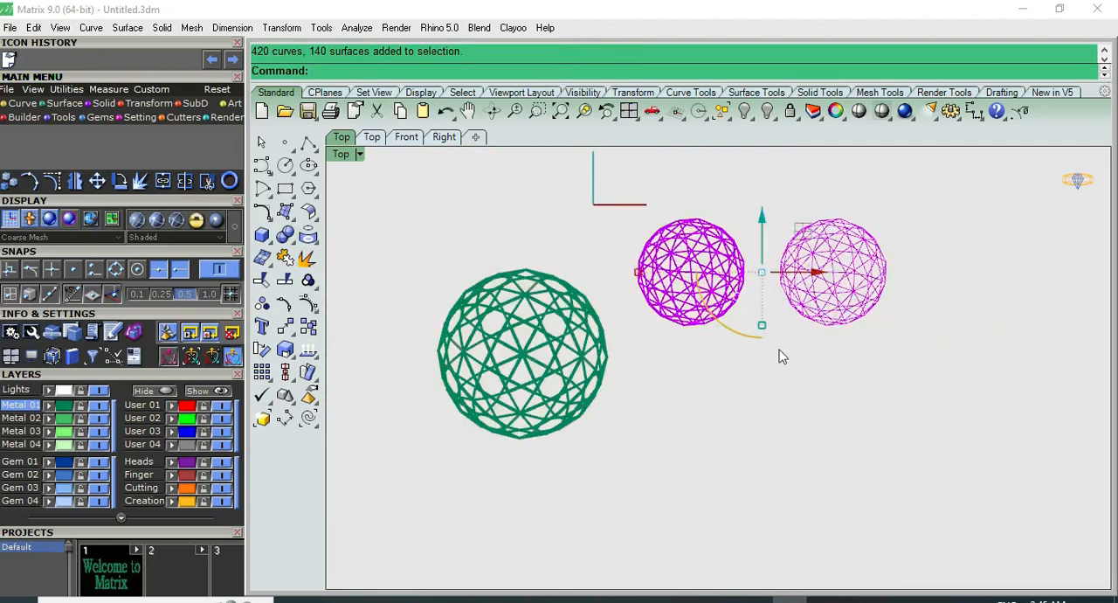
pyautogui.click(285, 238)
pyautogui.click(267, 240)
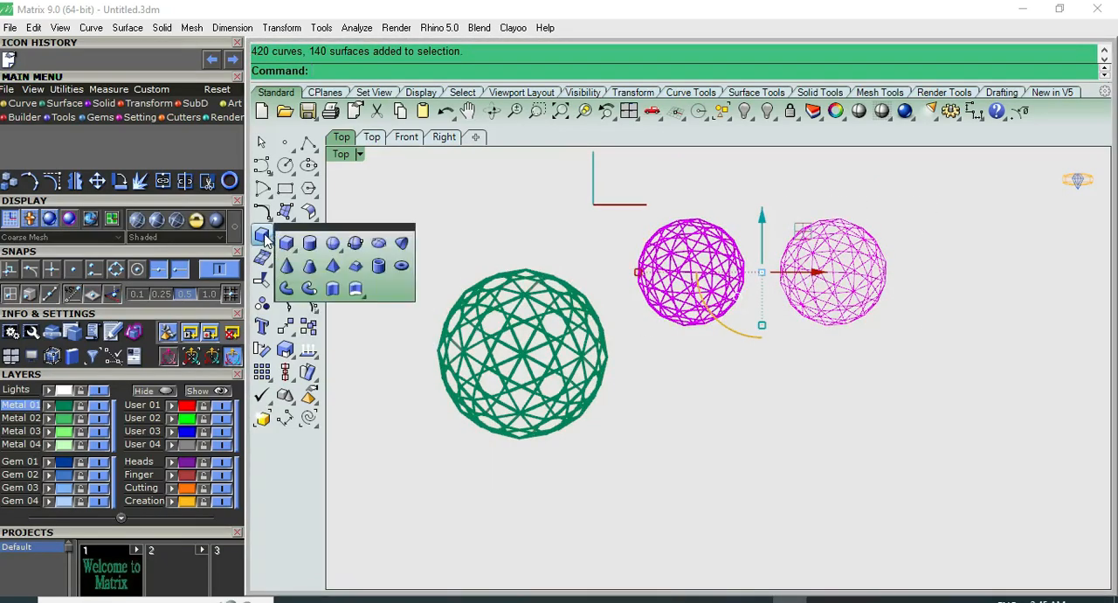
pyautogui.click(309, 286)
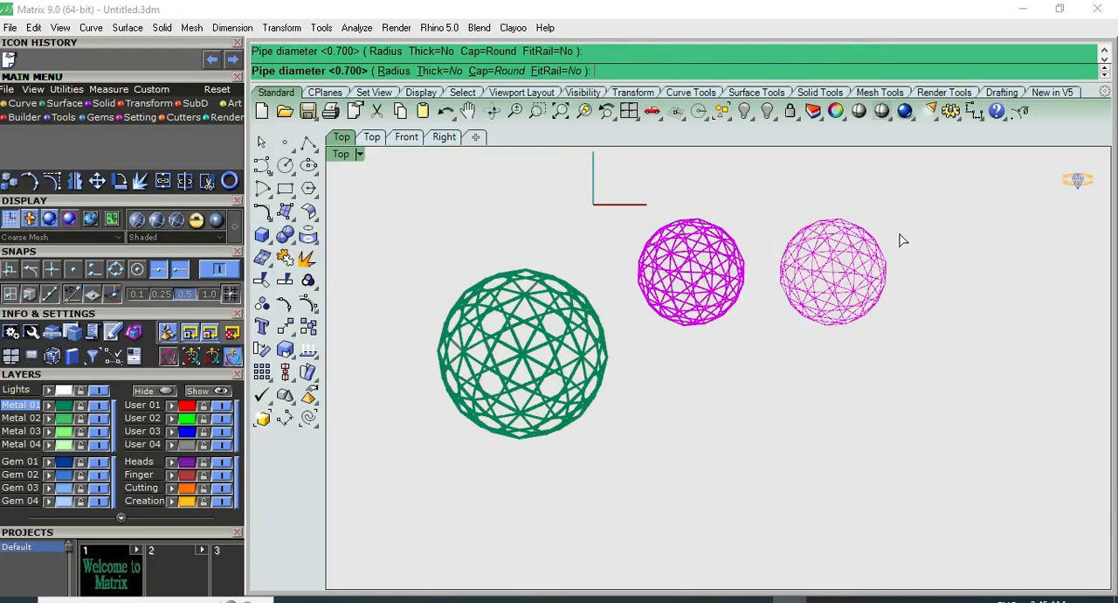
pyautogui.rightClick(899, 233)
pyautogui.click(265, 141)
pyautogui.press('Escape')
# Inspect the newly piped ball shaded in the top, perspective and front views, and leave the shaded display
pyautogui.scroll(3, 891, 217)
pyautogui.click(858, 111)
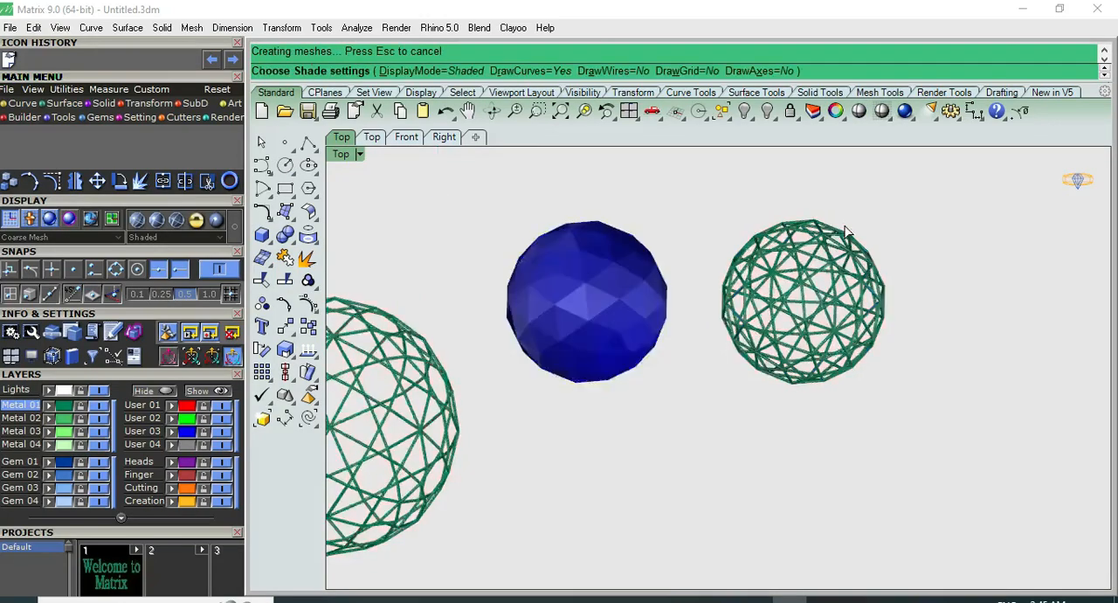
pyautogui.scroll(2, 843, 227)
pyautogui.hotkey('ctrl', 'F4')
pyautogui.scroll(4, 857, 262)
pyautogui.moveTo(856, 297); pyautogui.dragTo(930, 471, button='right')
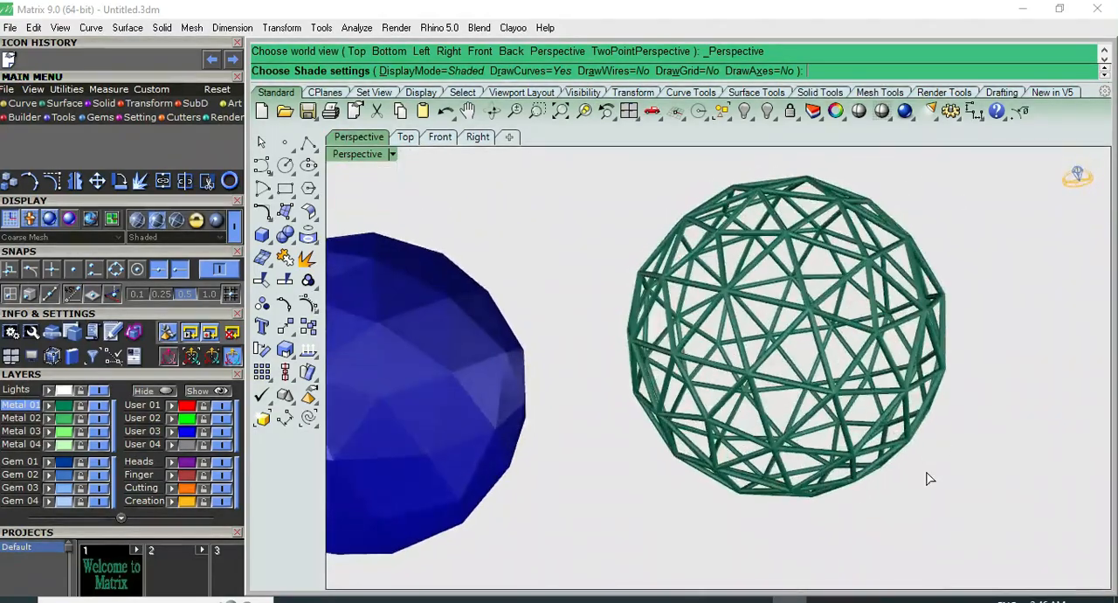
pyautogui.press('F1')
pyautogui.press('F2')
pyautogui.press('F1')
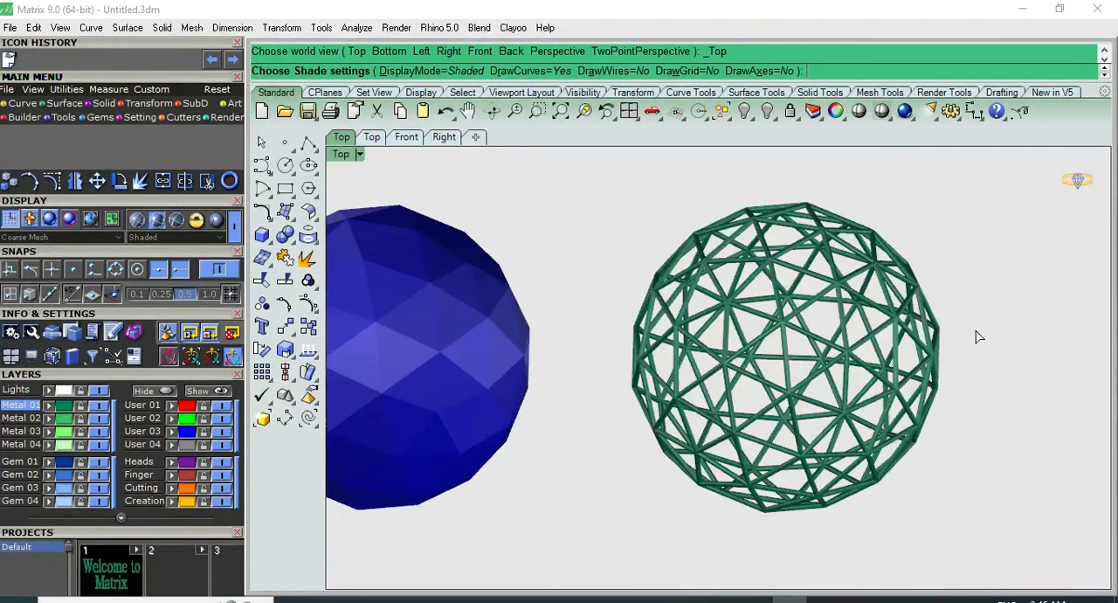
pyautogui.press('F2')
pyautogui.press('Escape')
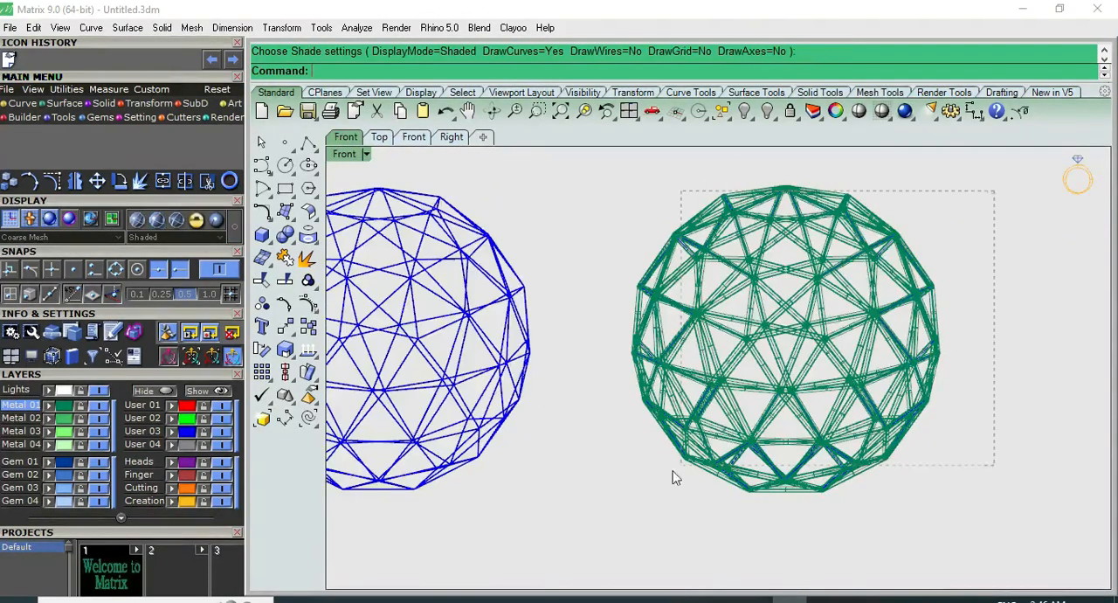
pyautogui.hotkey('ctrl', 'a')
pyautogui.scroll(-2, 609, 497)
pyautogui.press('Escape')
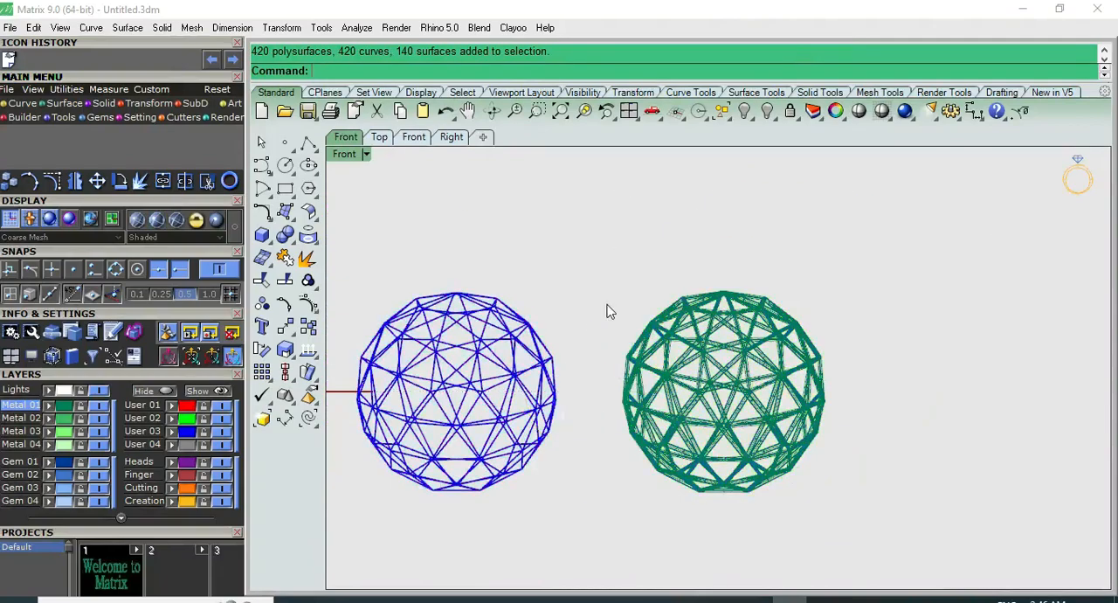
# Compare both piped balls and the faceted solid shaded from top and front, and return to the unshaded top view
pyautogui.scroll(-3, 609, 316)
pyautogui.press('F1')
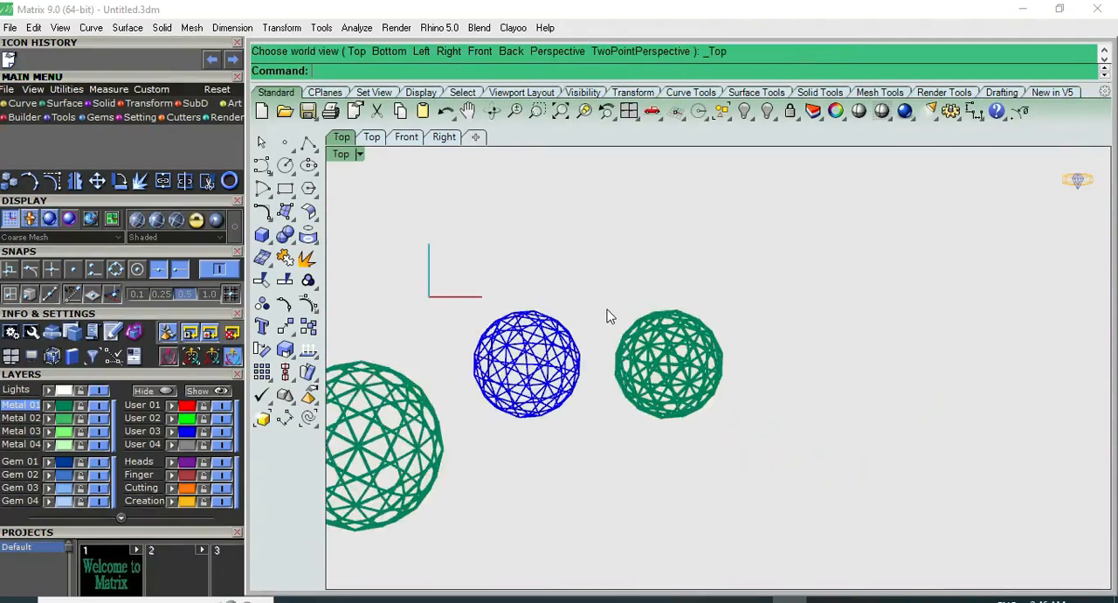
pyautogui.click(860, 113)
pyautogui.scroll(3, 646, 367)
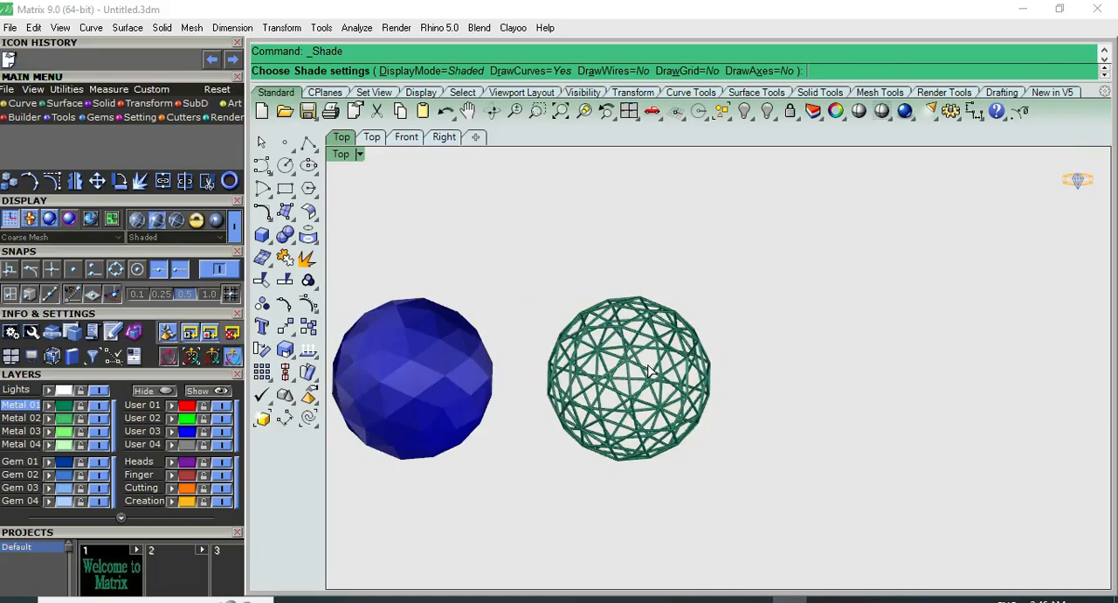
pyautogui.press('F2')
pyautogui.scroll(6, 582, 309)
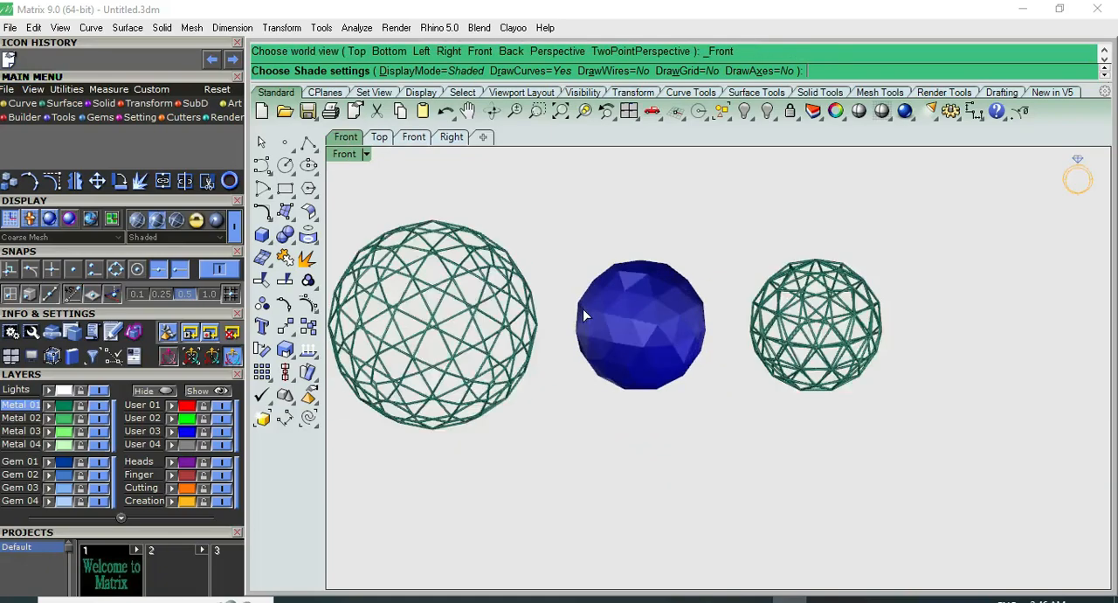
pyautogui.press('F1')
pyautogui.scroll(-6, 584, 312)
pyautogui.moveTo(630, 330); pyautogui.dragTo(683, 267, button='right')
pyautogui.press('Escape')
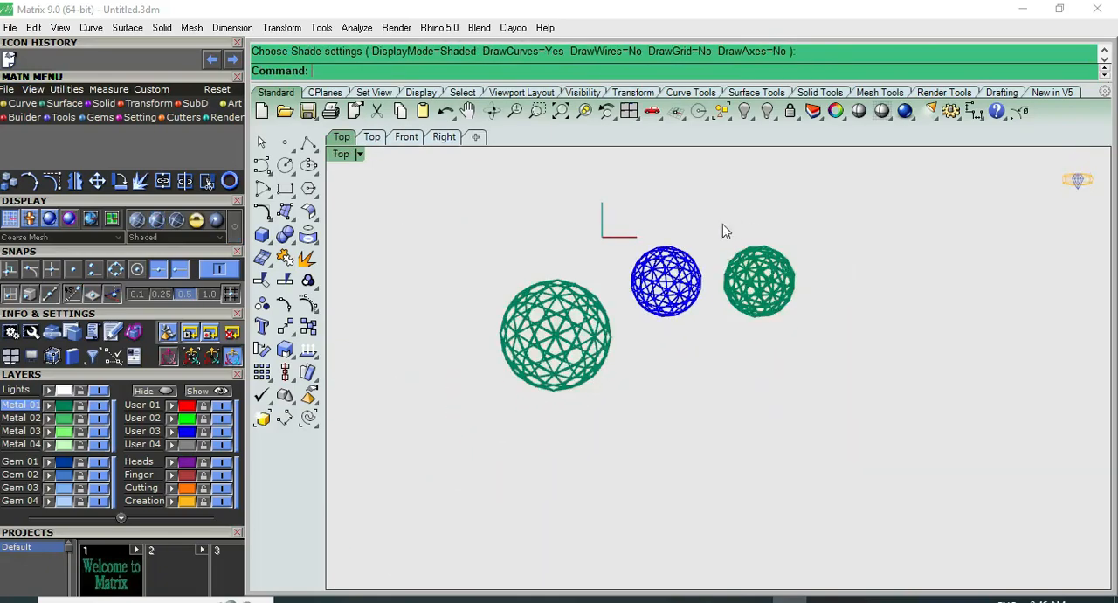
pyautogui.moveTo(482, 274); pyautogui.dragTo(488, 292, button='right')
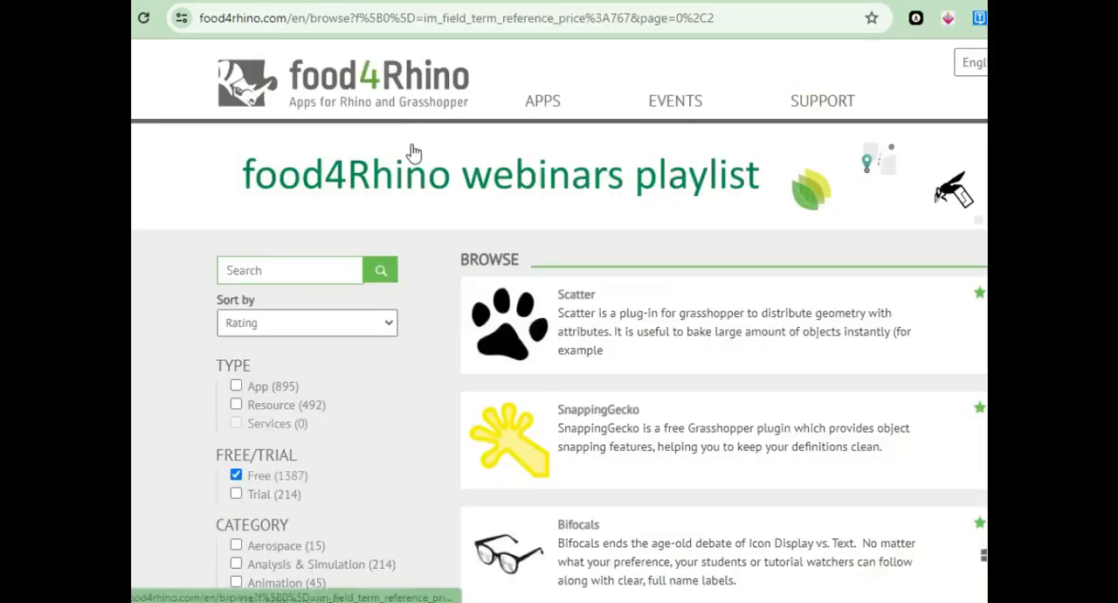
# Browse the free apps on the food4Rhino website down to RhinoPolyhedra and open its page to read the description
pyautogui.scroll(-3, 411, 149)
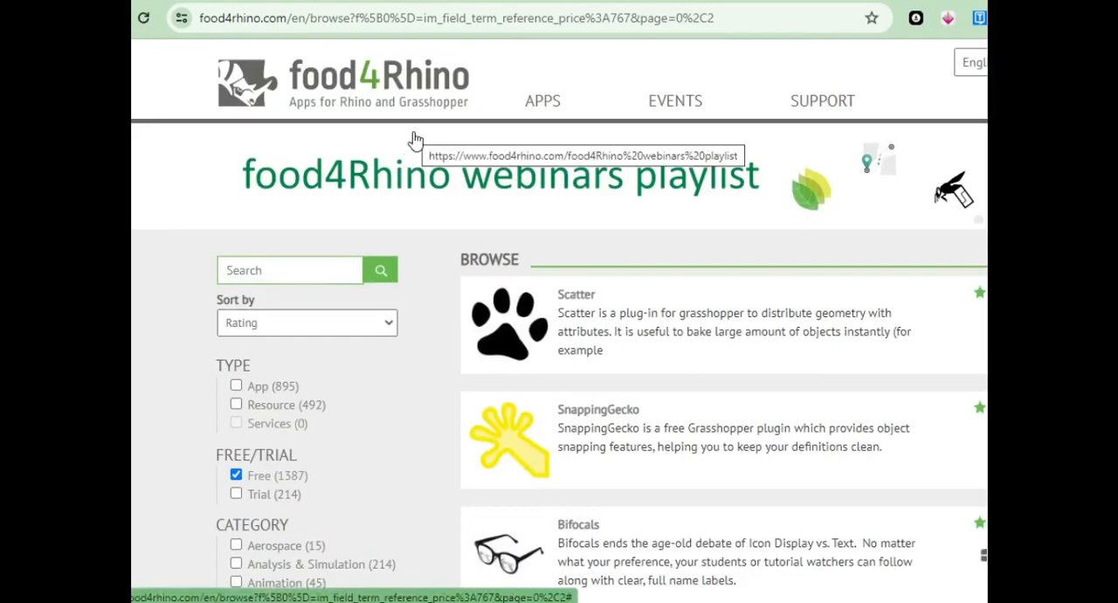
pyautogui.scroll(-3, 415, 140)
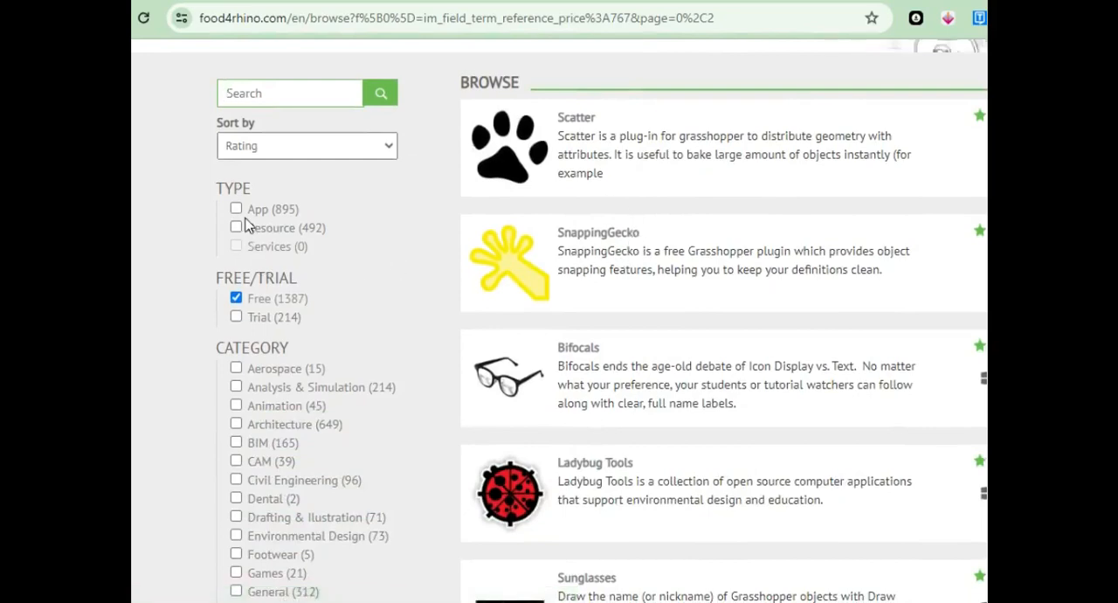
pyautogui.scroll(-10, 603, 397)
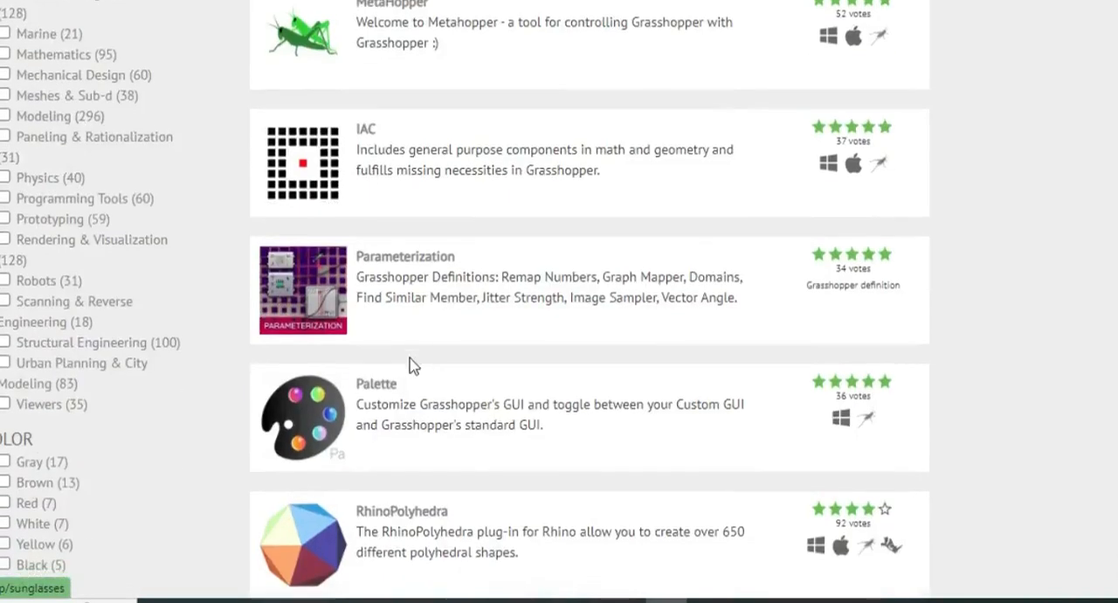
pyautogui.scroll(-3, 414, 365)
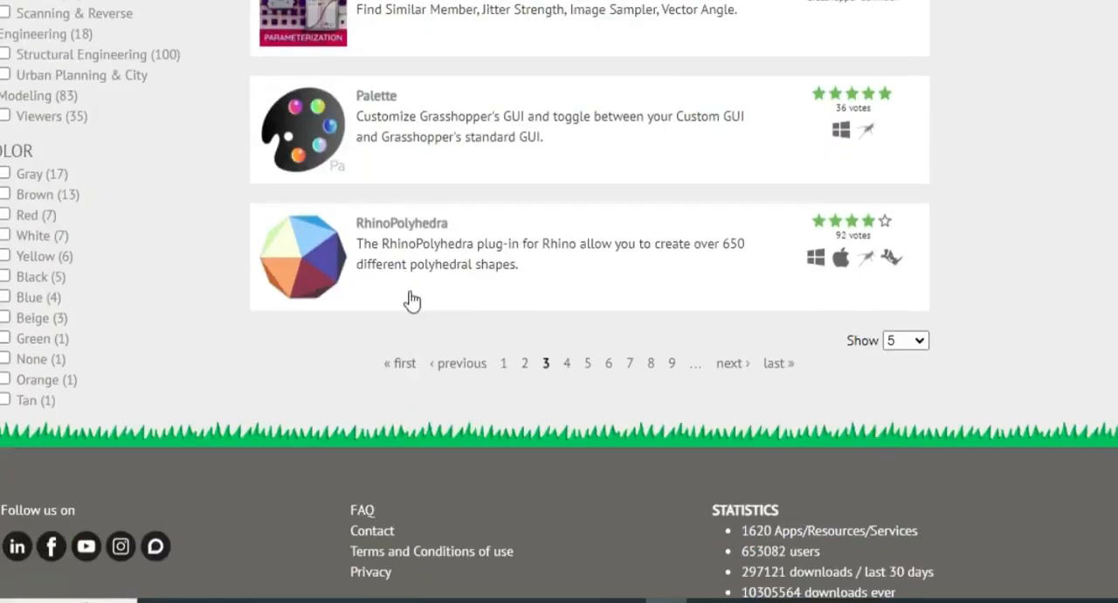
pyautogui.click(851, 226)
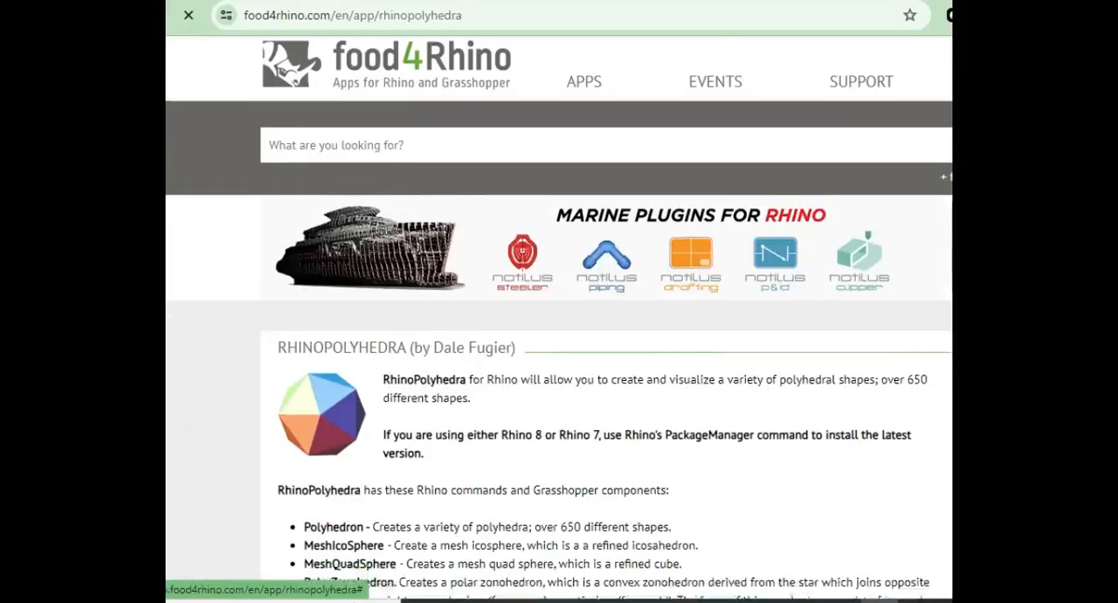
pyautogui.scroll(-3, 594, 262)
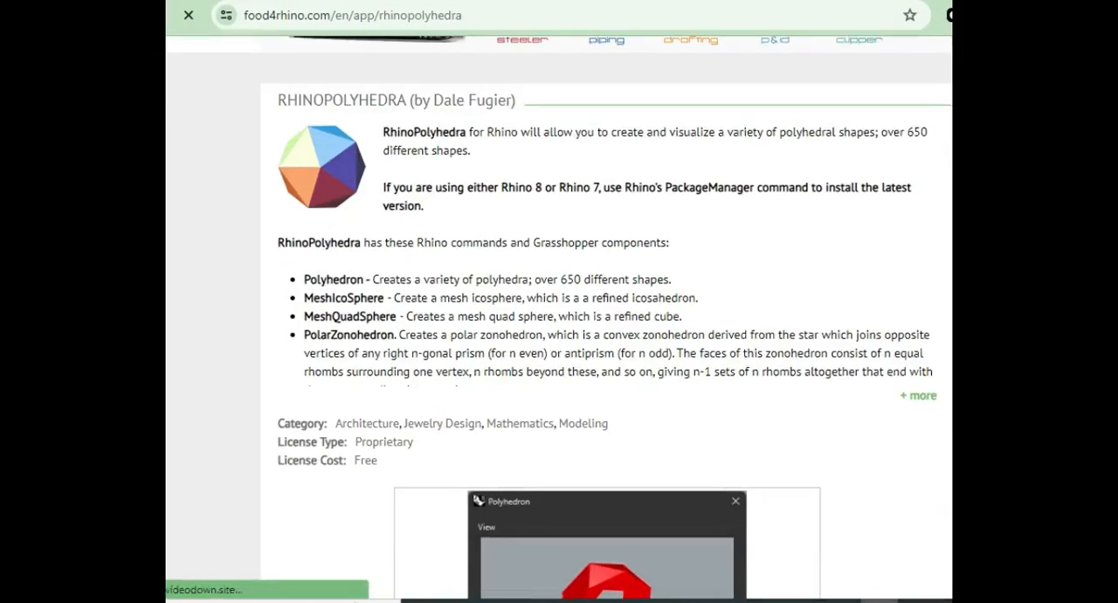
pyautogui.scroll(-10, 851, 368)
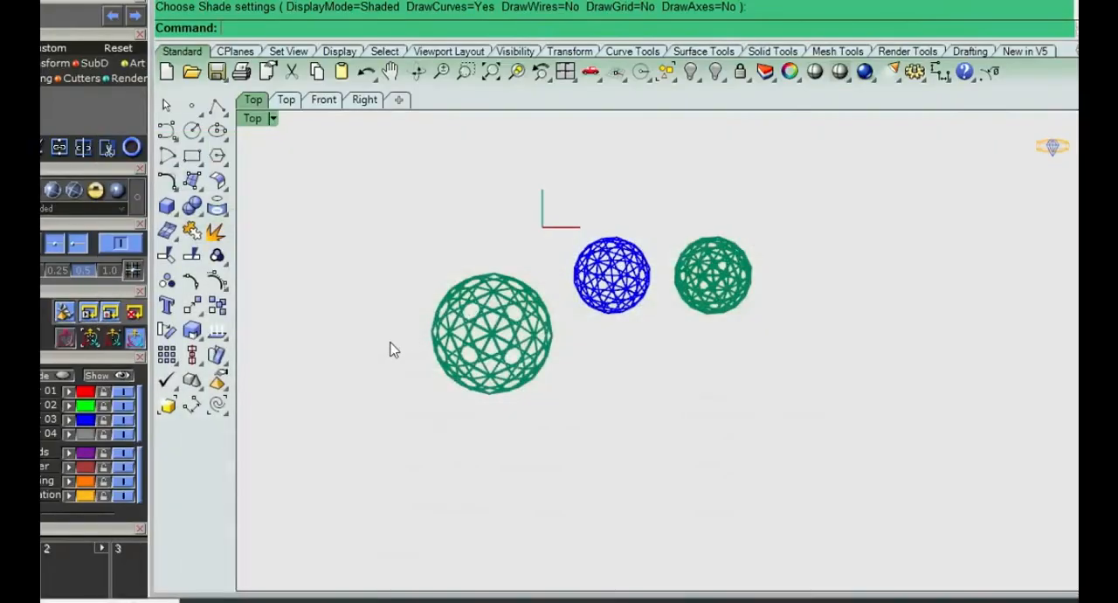
pyautogui.scroll(-2, 465, 361)
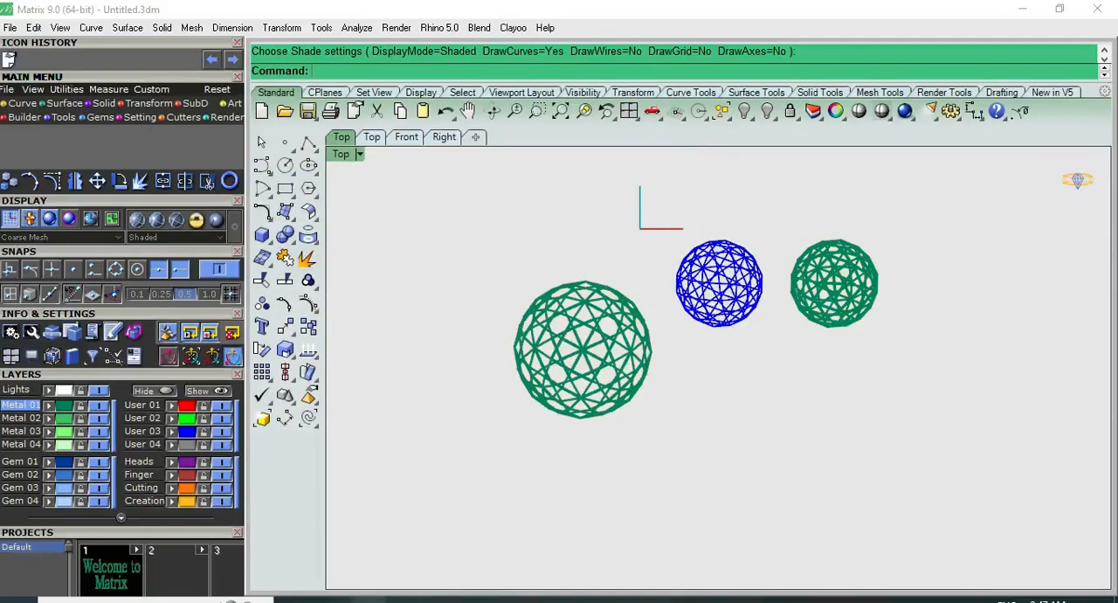
pyautogui.moveTo(389, 597)
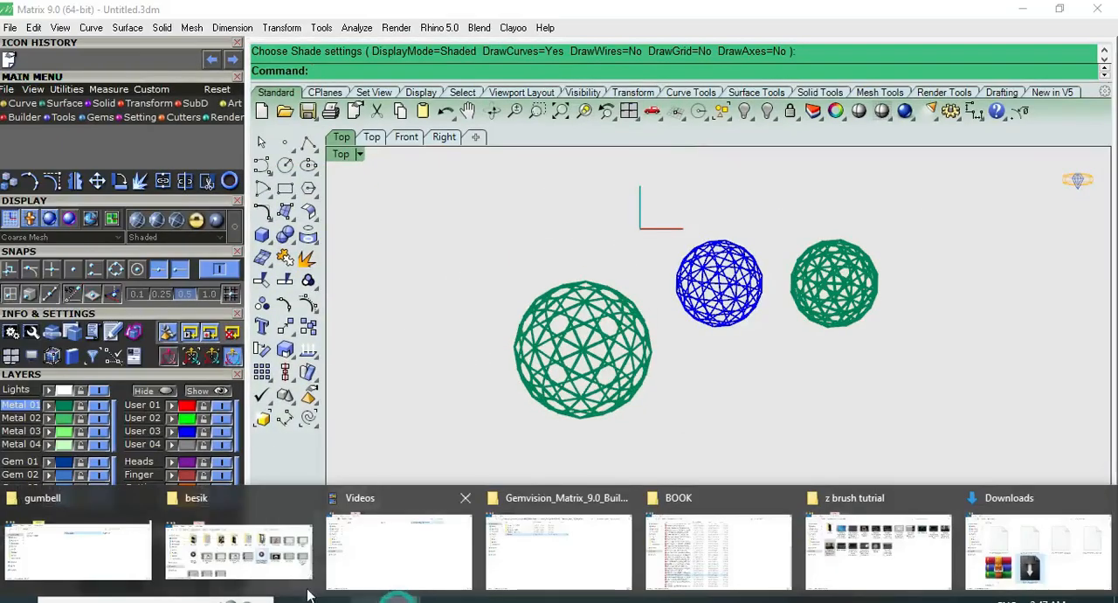
pyautogui.click(1006, 550)
pyautogui.scroll(-3, 556, 417)
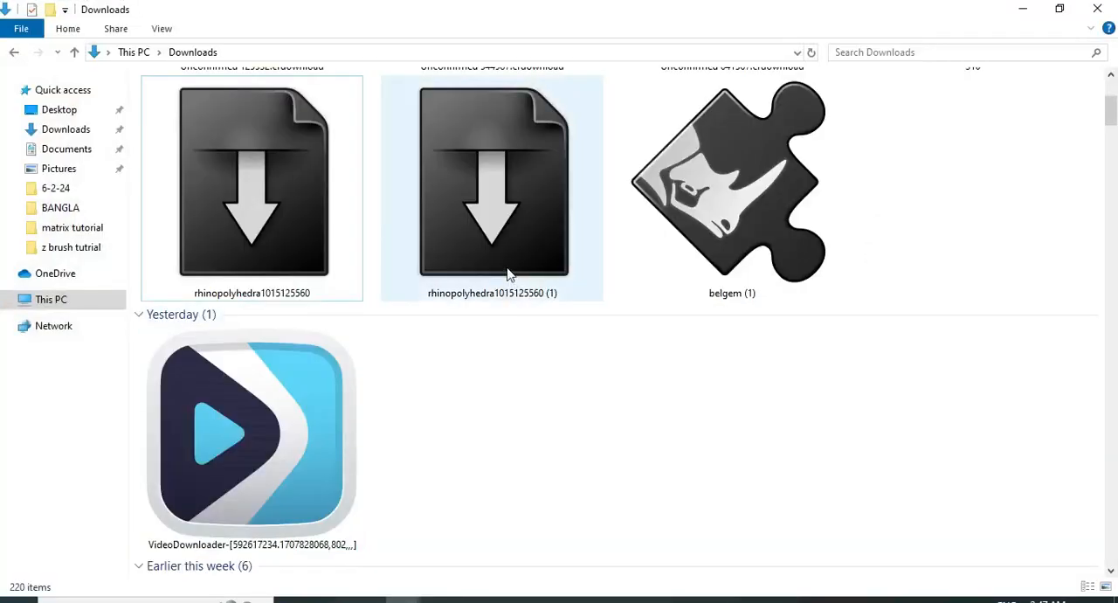
pyautogui.click(467, 226)
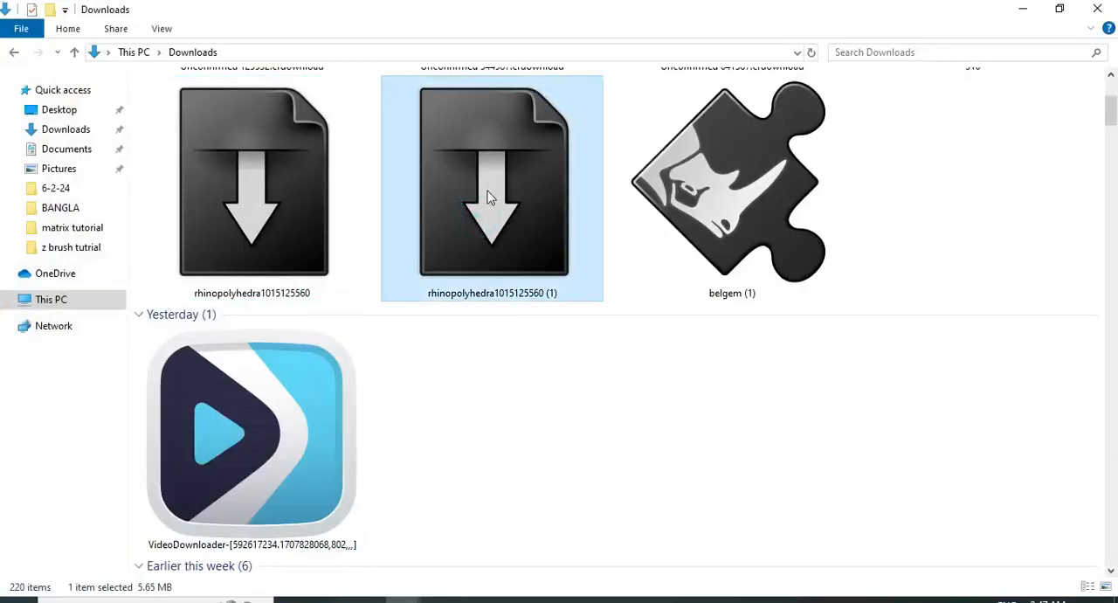
pyautogui.click(1021, 10)
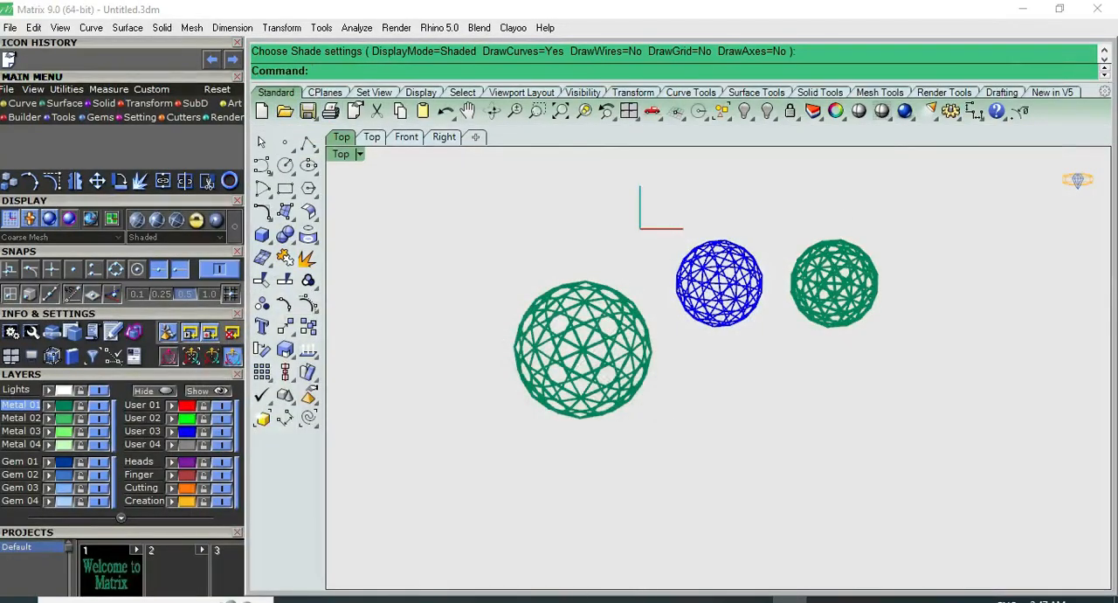
pyautogui.moveTo(793, 599)
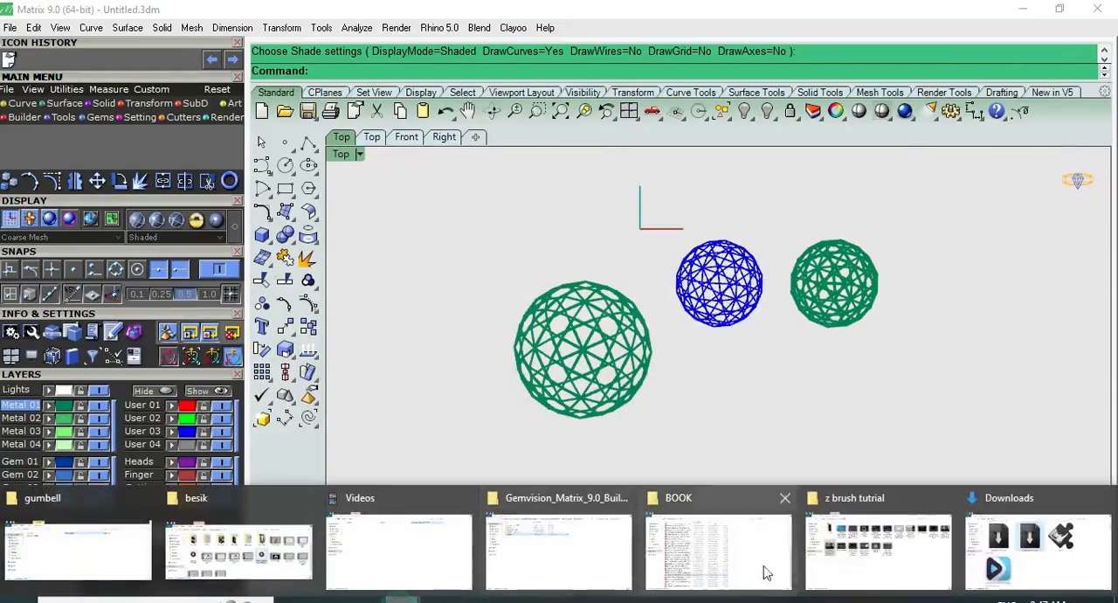
pyautogui.click(1007, 529)
pyautogui.doubleClick(299, 213)
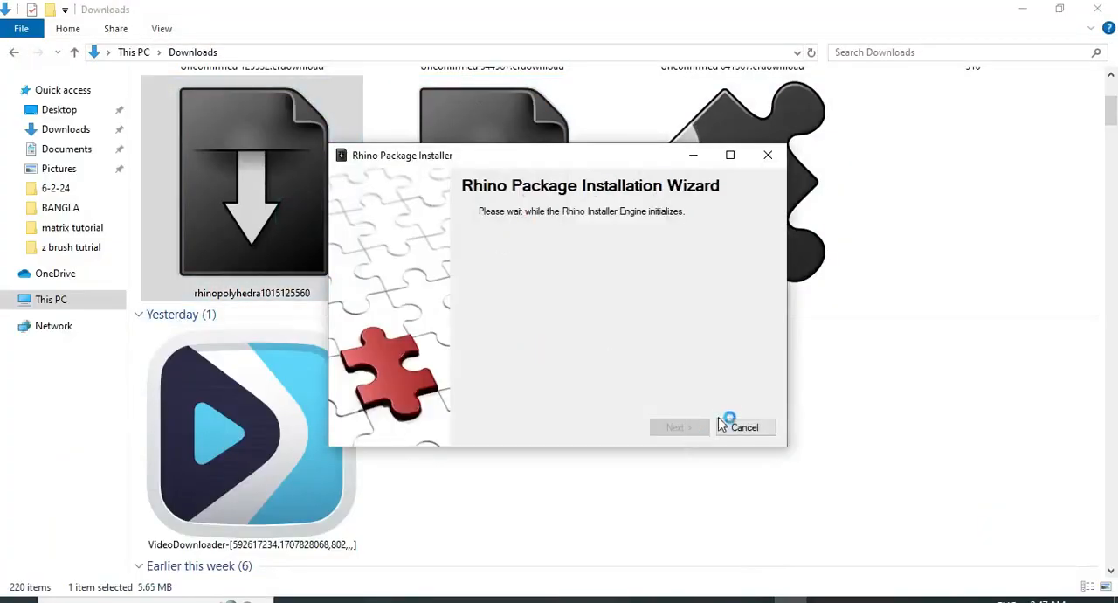
pyautogui.click(743, 428)
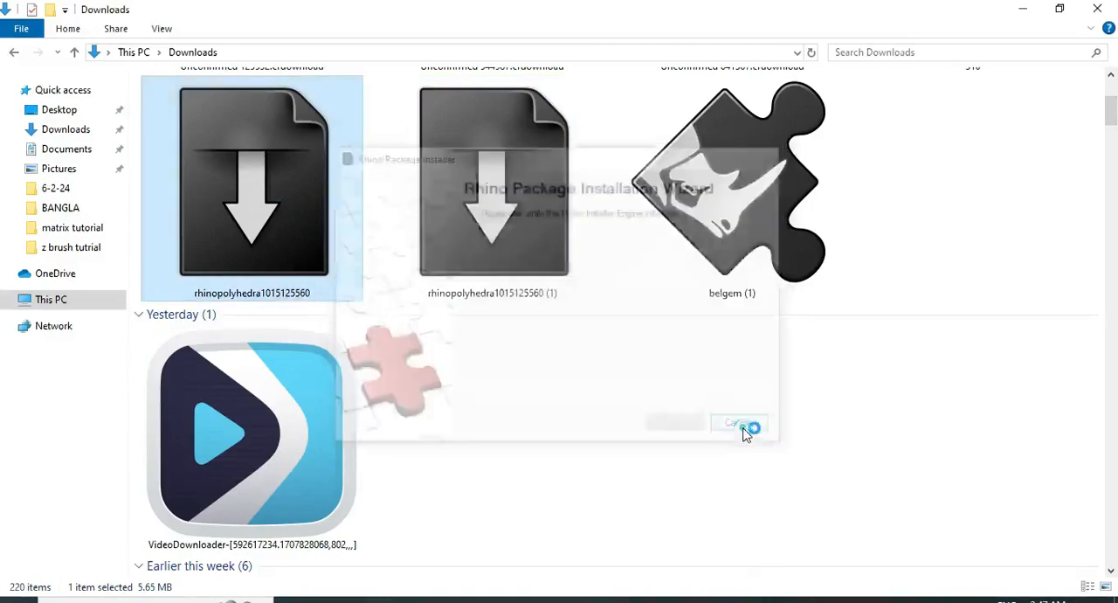
pyautogui.click(1025, 10)
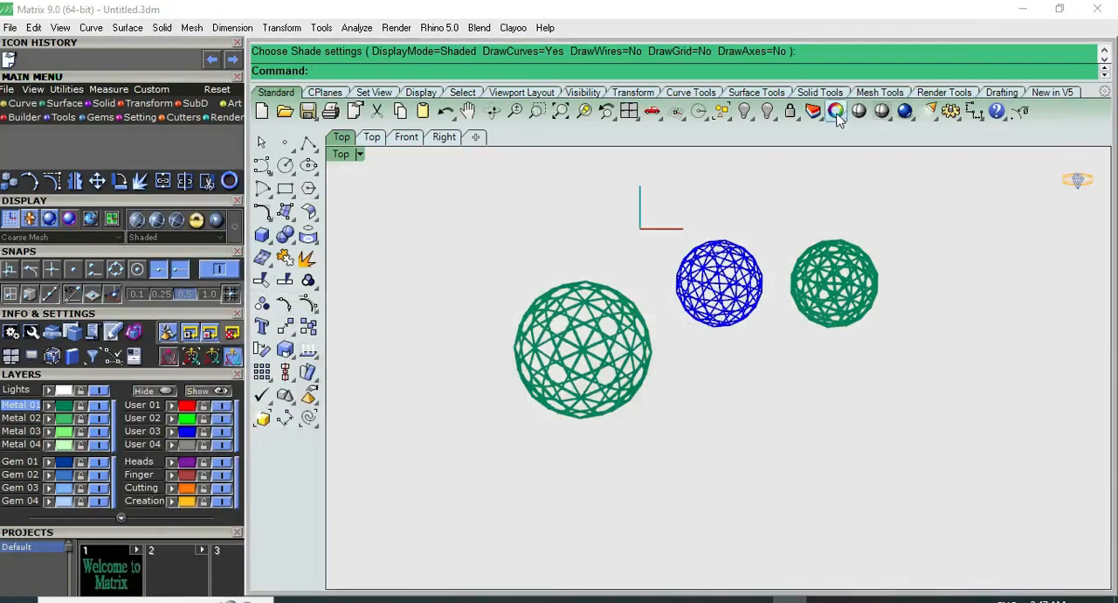
# Activate the command line for entering a command
pyautogui.click(881, 111)
pyautogui.rightClick(368, 70)
pyautogui.click(332, 77)
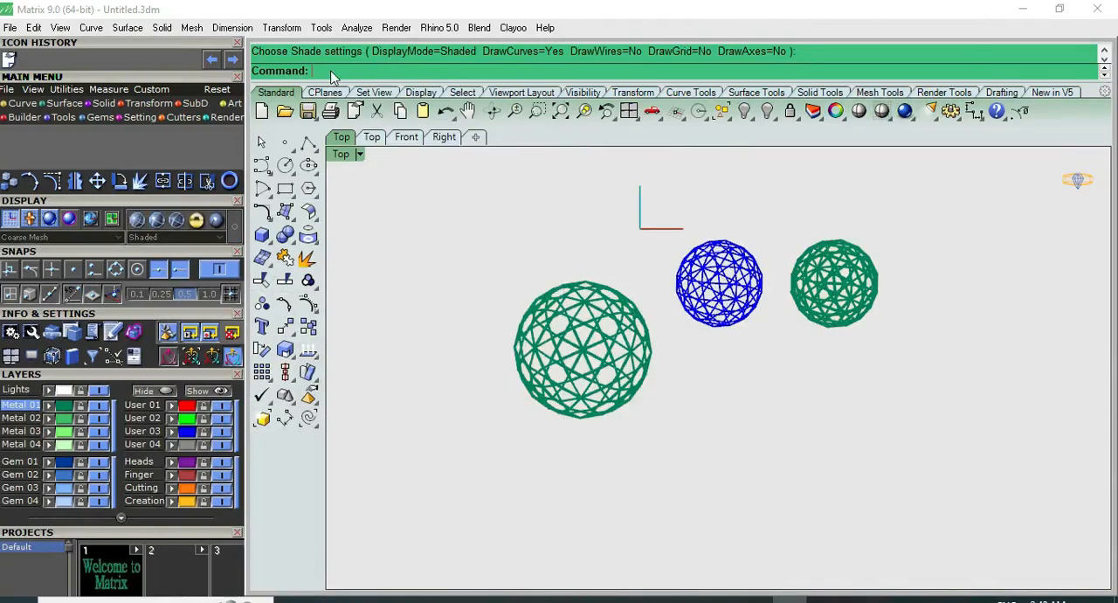